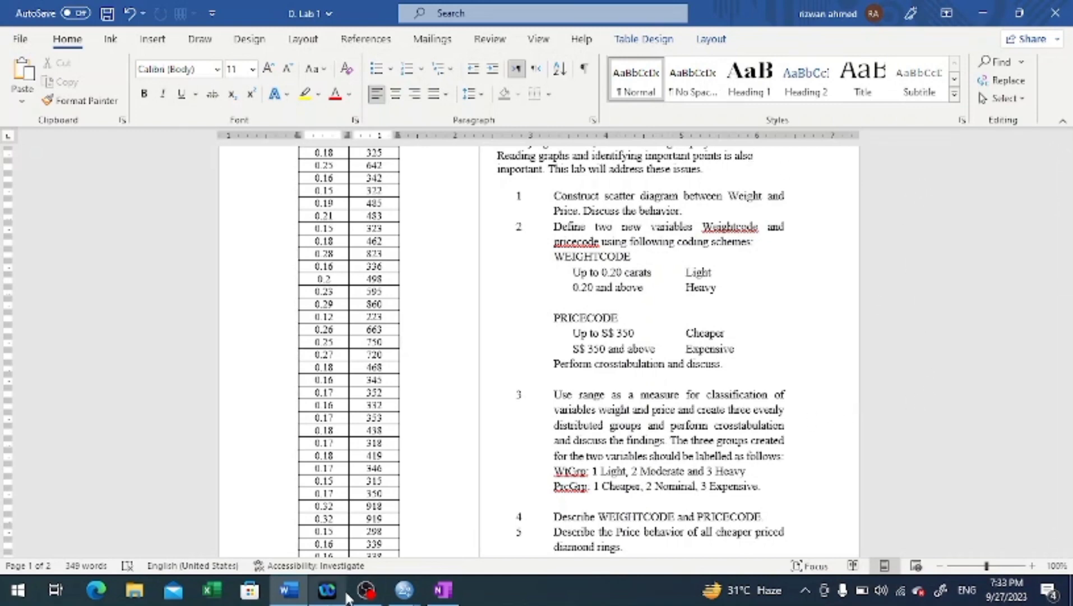
Step: Bring the SPSS Data Editor with weight, price, wt_code and prc_code columns to the front
mouse_move(404, 598)
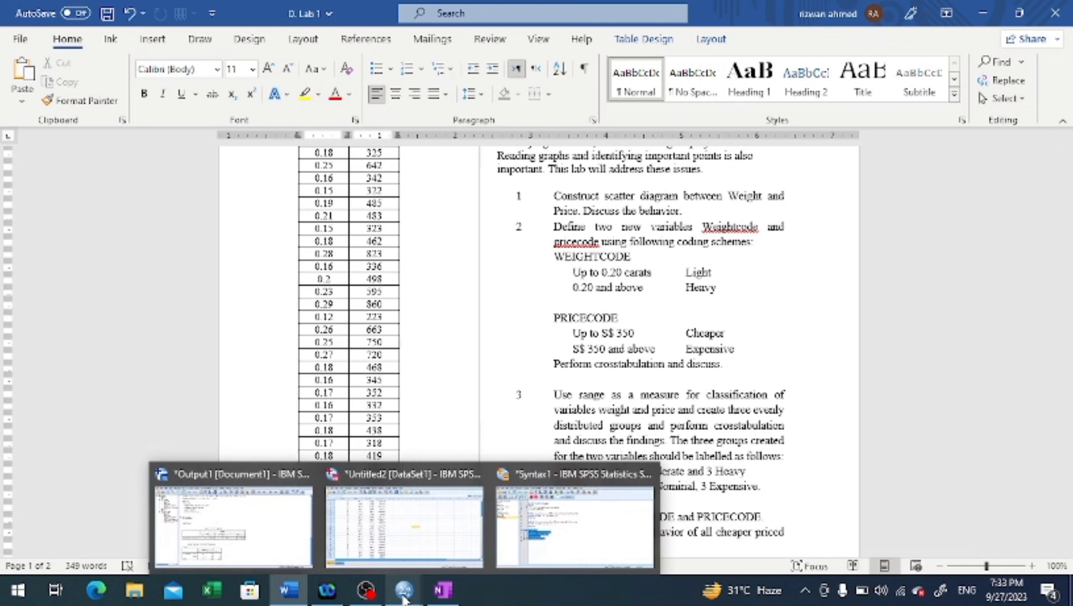
left_click(398, 524)
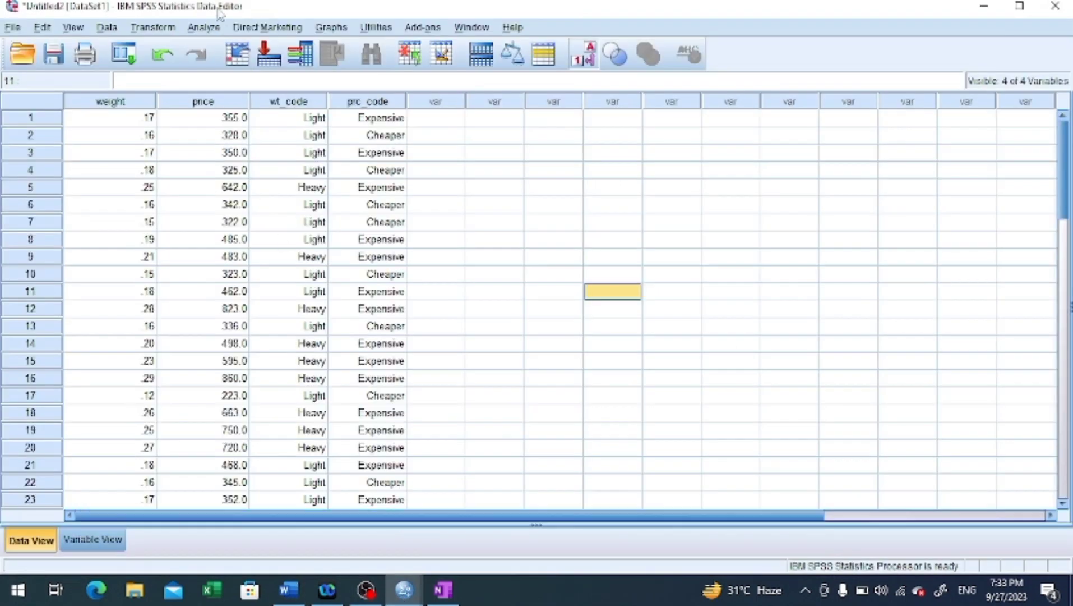
Step: Set up Frequencies for weight and price, requesting Range under Statistics
left_click(203, 29)
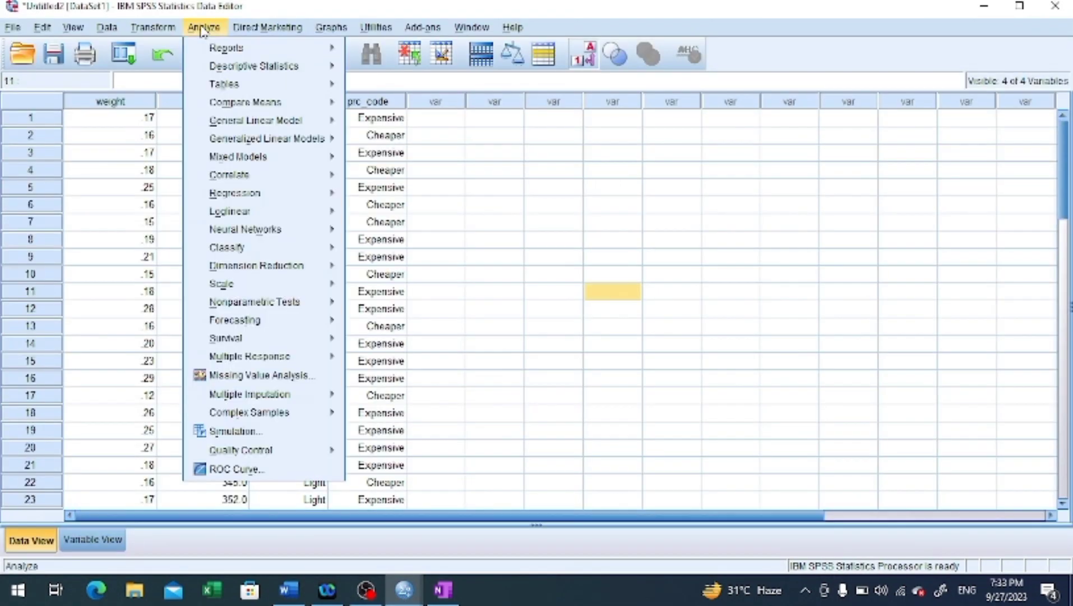
mouse_move(219, 68)
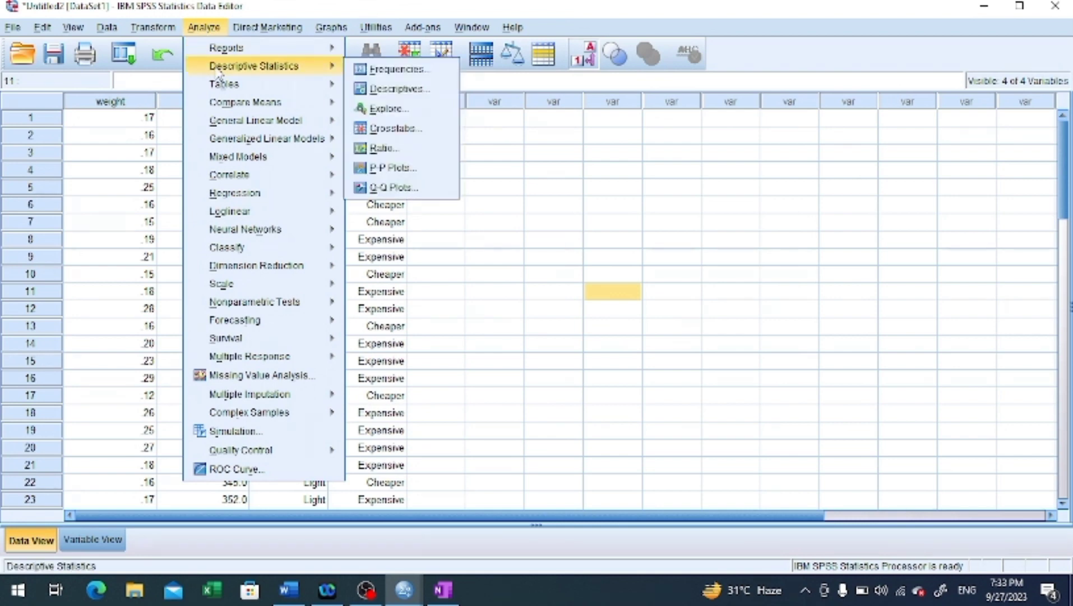
left_click(437, 70)
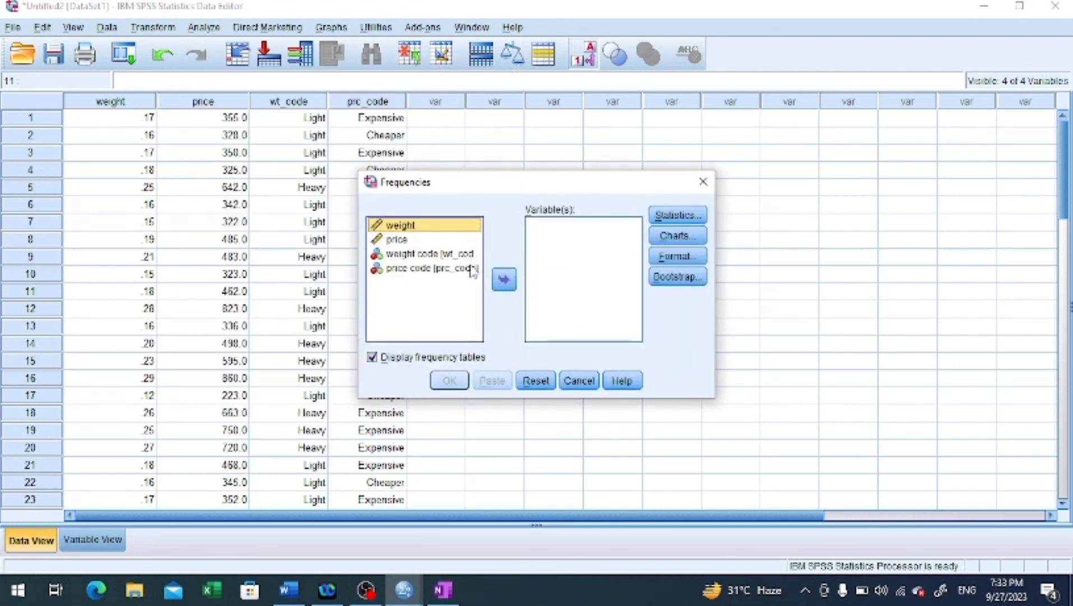
left_click(515, 283)
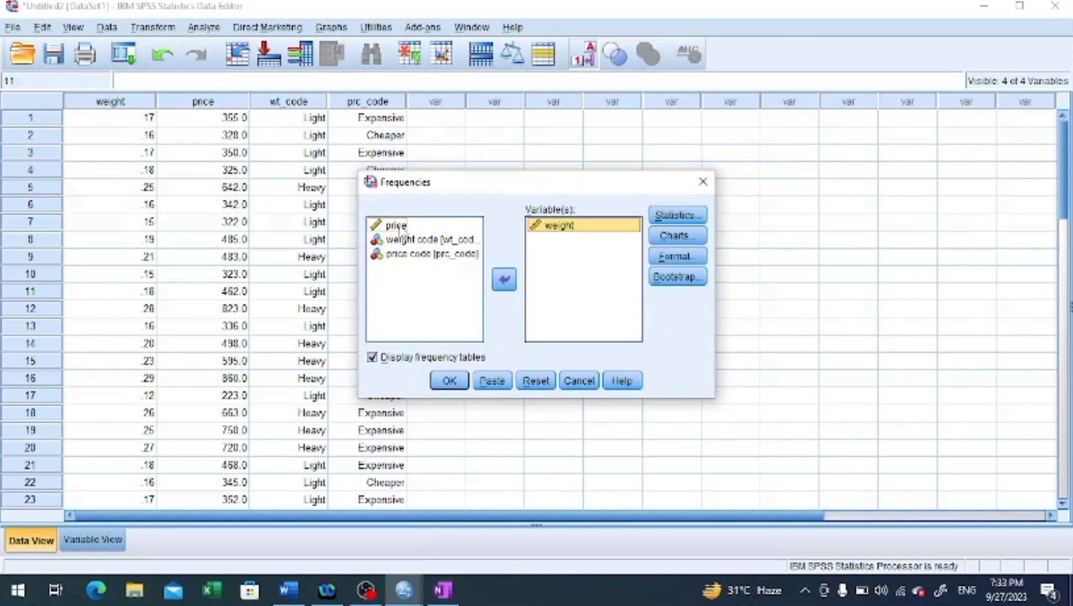
left_click(400, 226)
left_click(504, 279)
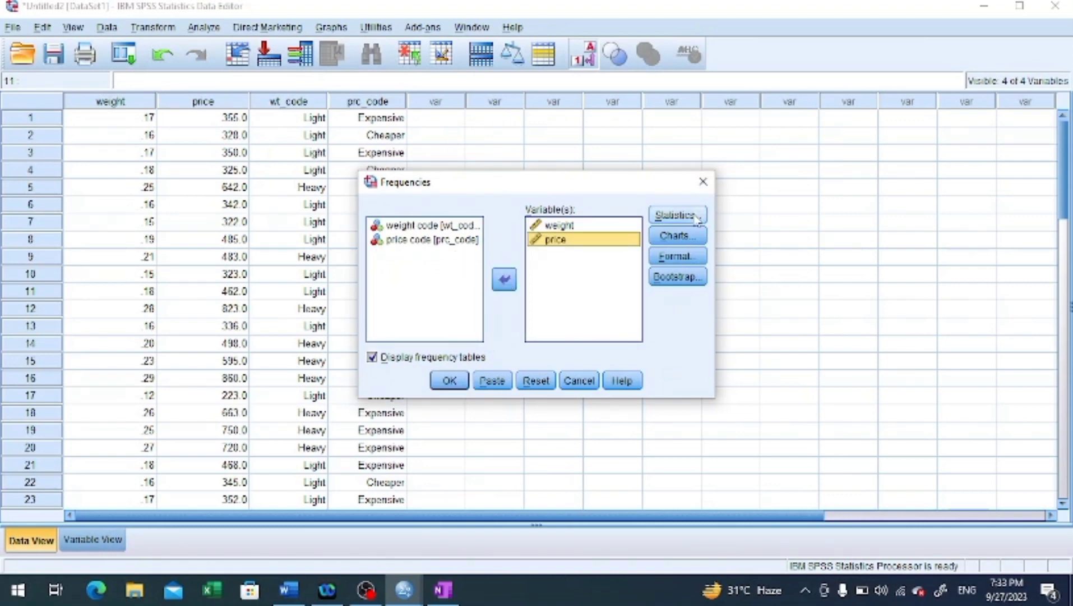
left_click(676, 215)
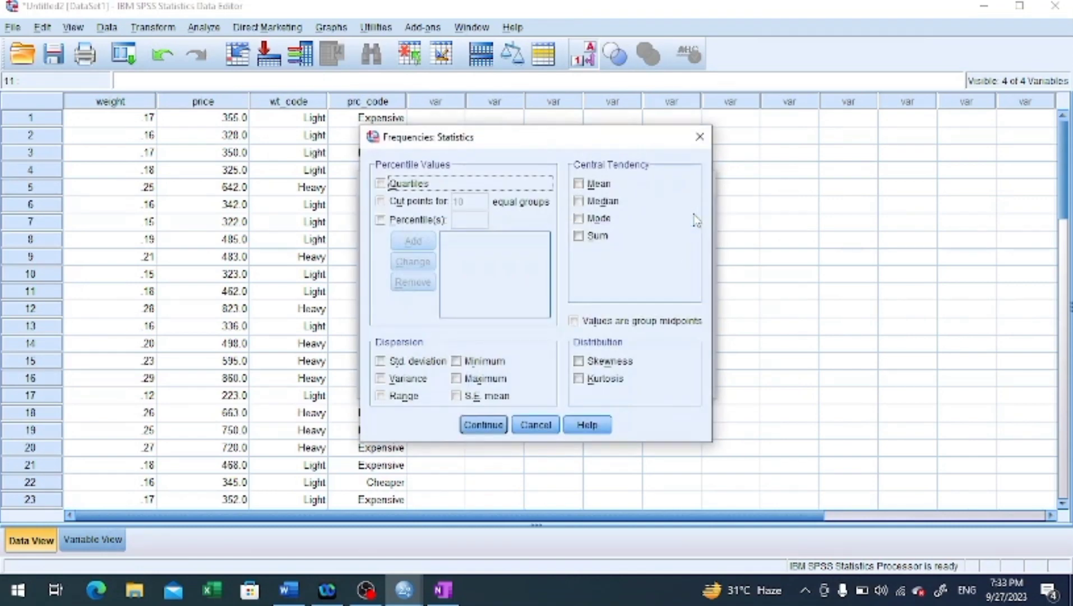
left_click(381, 396)
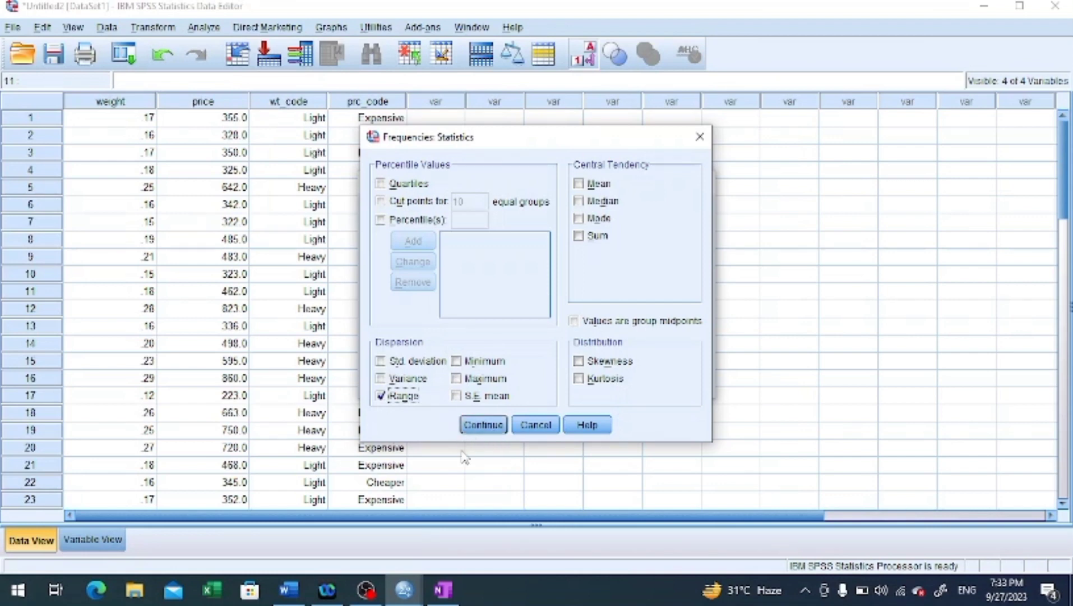
left_click(483, 425)
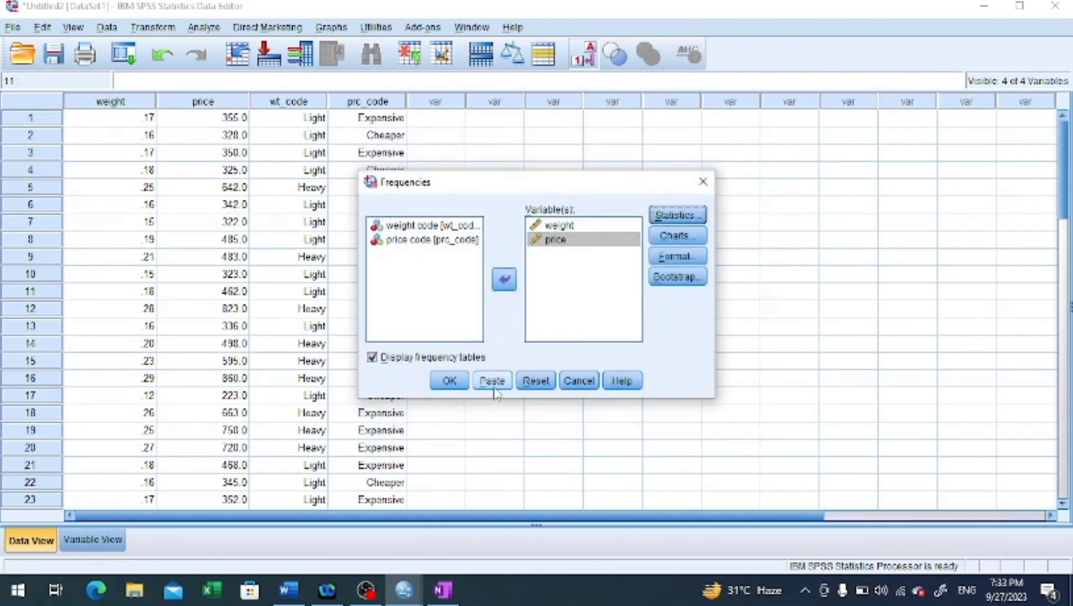
Step: Paste the FREQUENCIES command to syntax and run the selected command
left_click(491, 381)
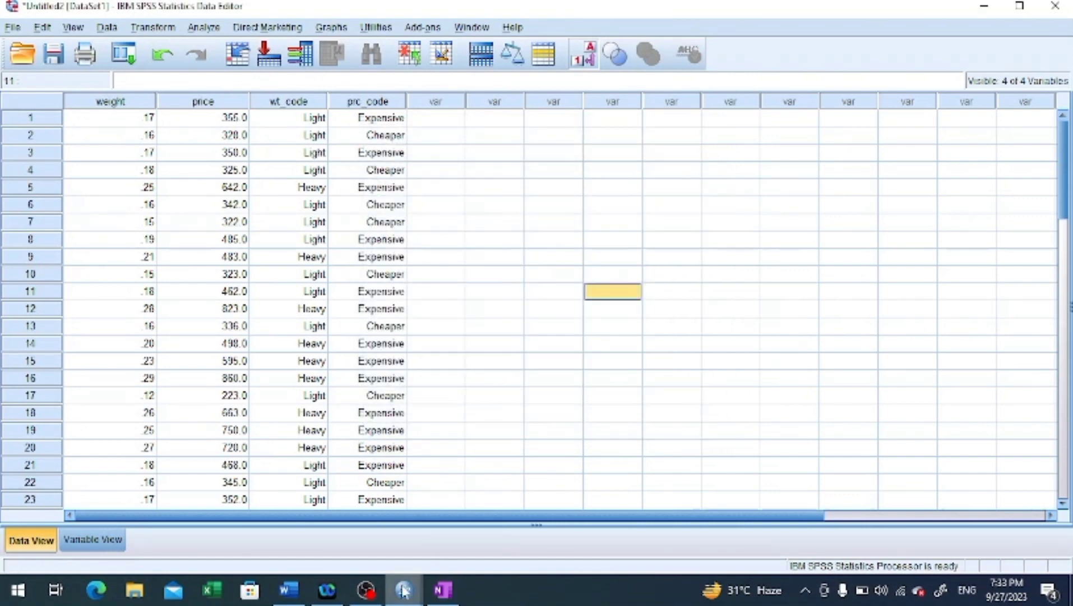
mouse_move(407, 588)
left_click(555, 516)
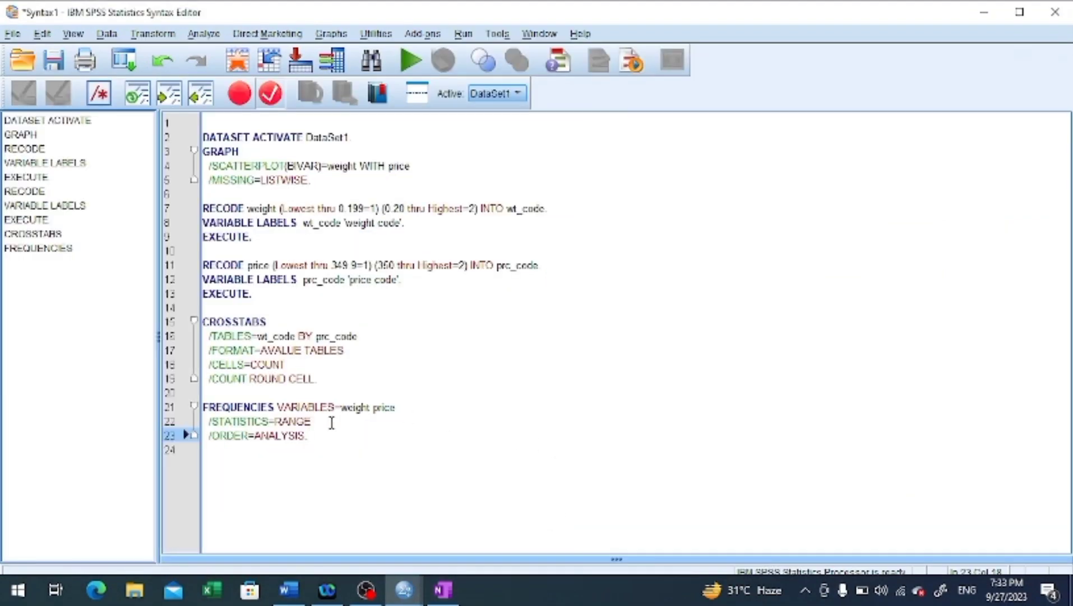
left_click_drag(308, 436, 204, 412)
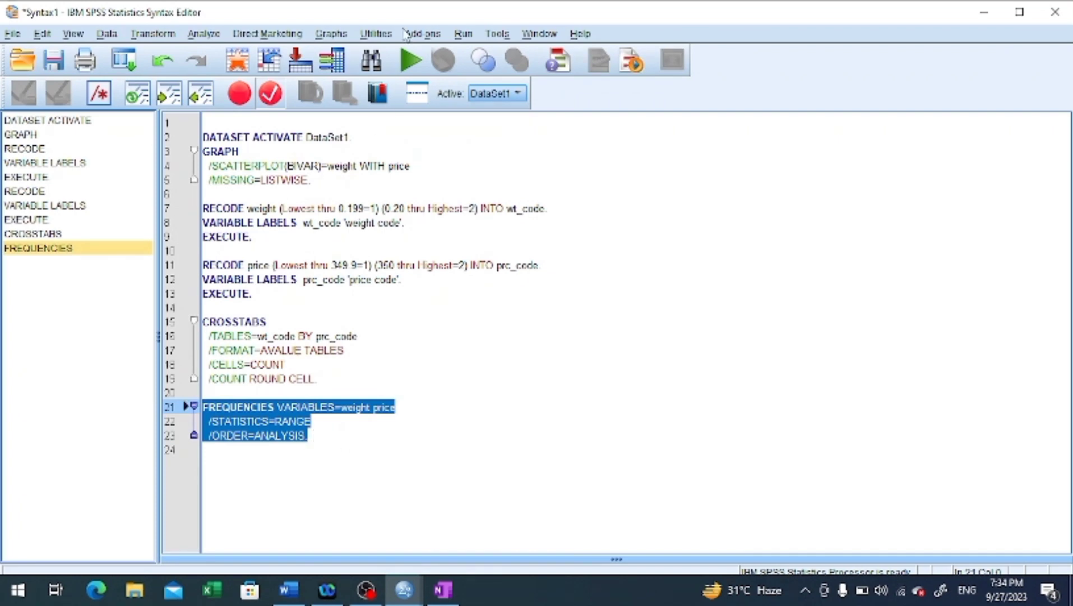
left_click(410, 60)
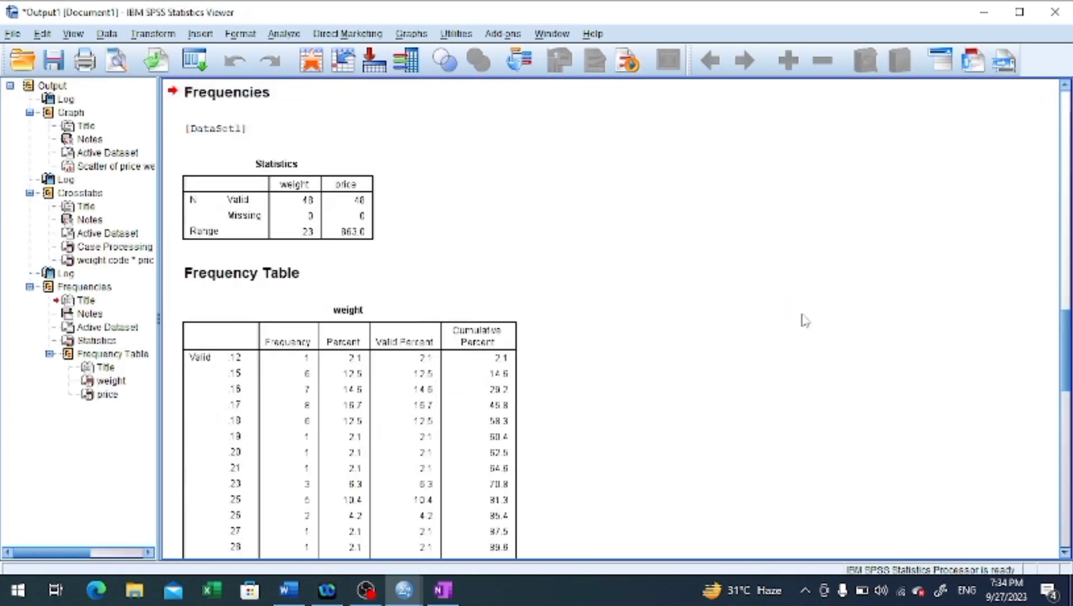
Step: Scroll through the frequency output and inspect the weight frequency table
scroll(805, 319, "down", 15)
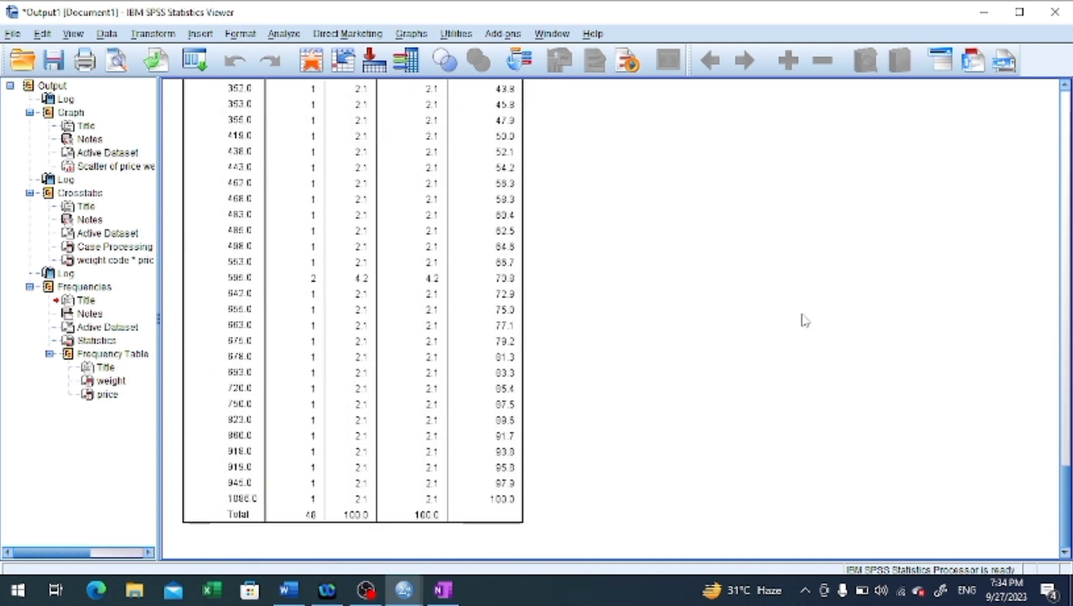
scroll(805, 320, "up", 15)
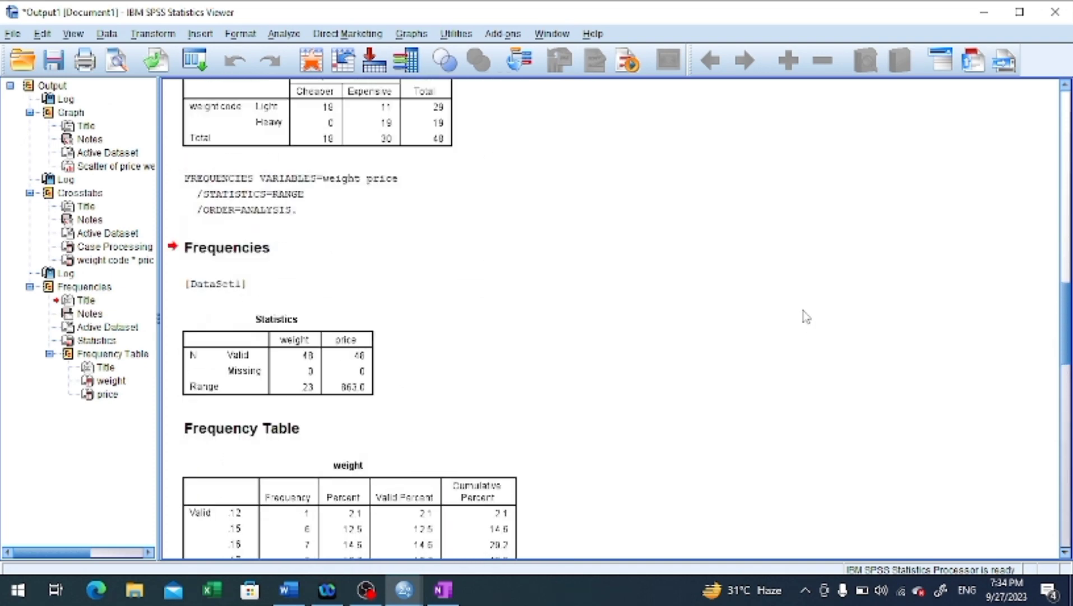
scroll(805, 317, "up", 3)
scroll(805, 316, "down", 3)
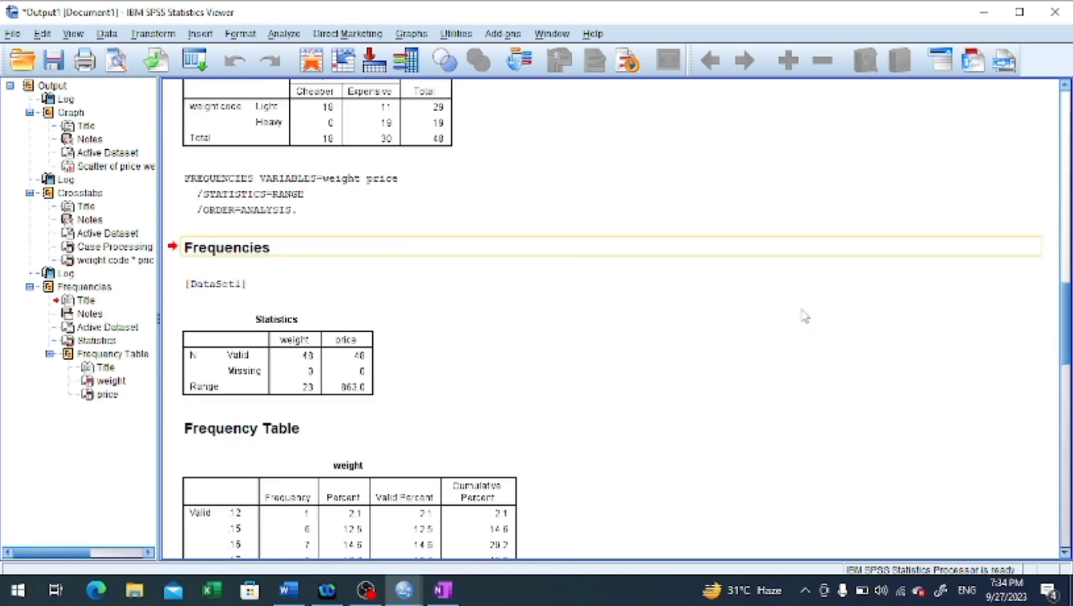
scroll(803, 315, "up", 5)
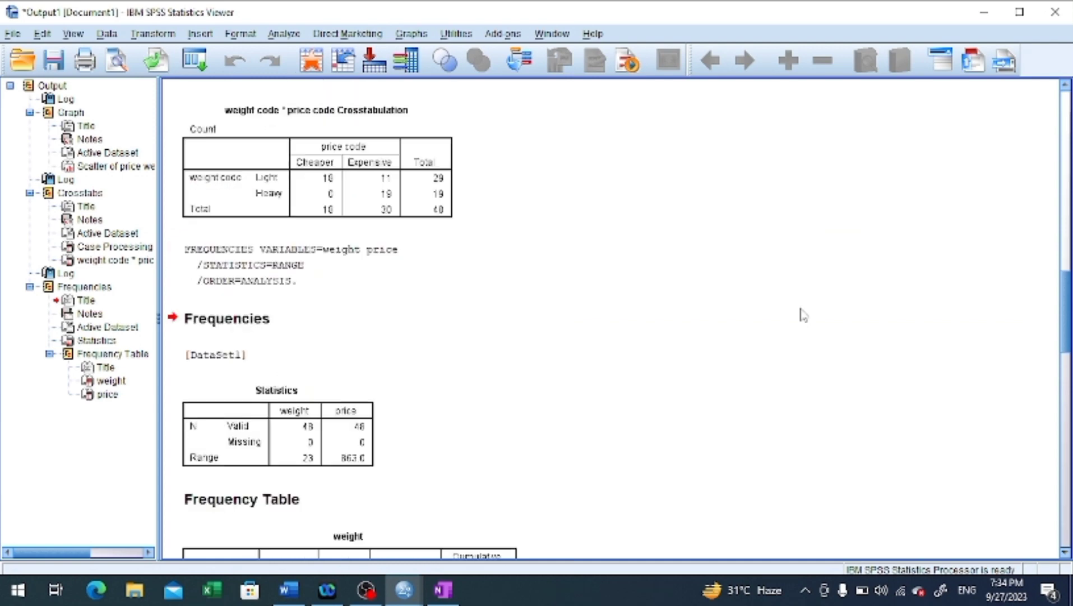
scroll(804, 316, "up", 5)
scroll(803, 315, "down", 20)
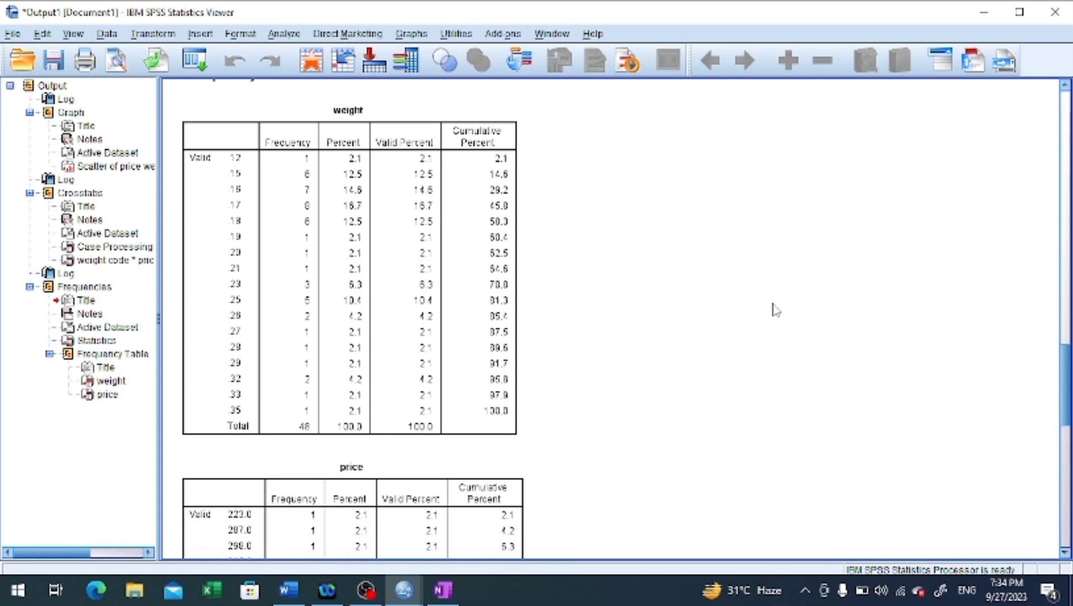
scroll(617, 276, "down", 20)
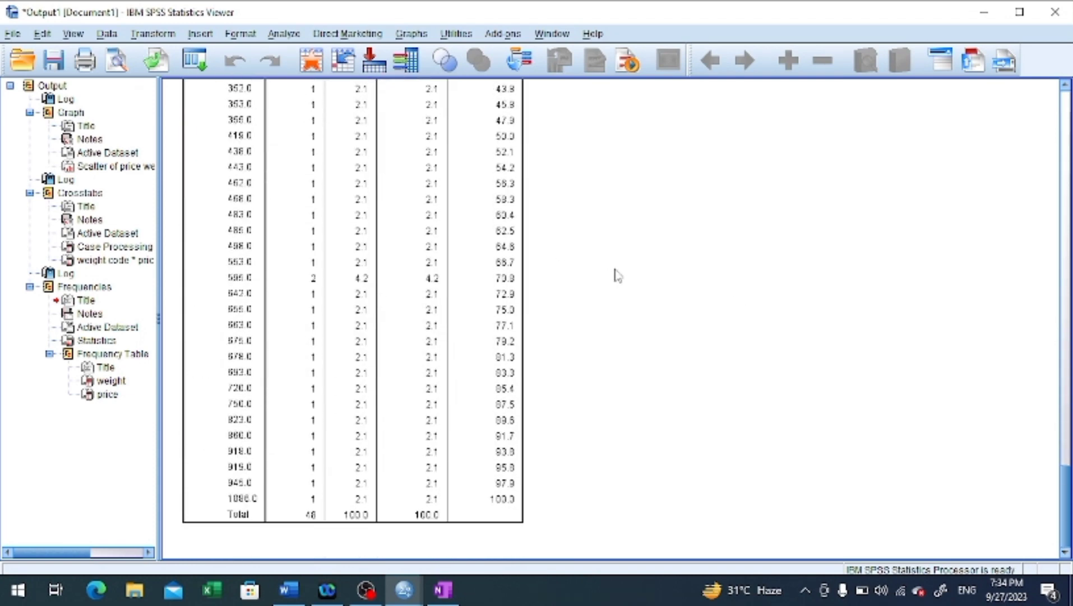
scroll(617, 275, "up", 15)
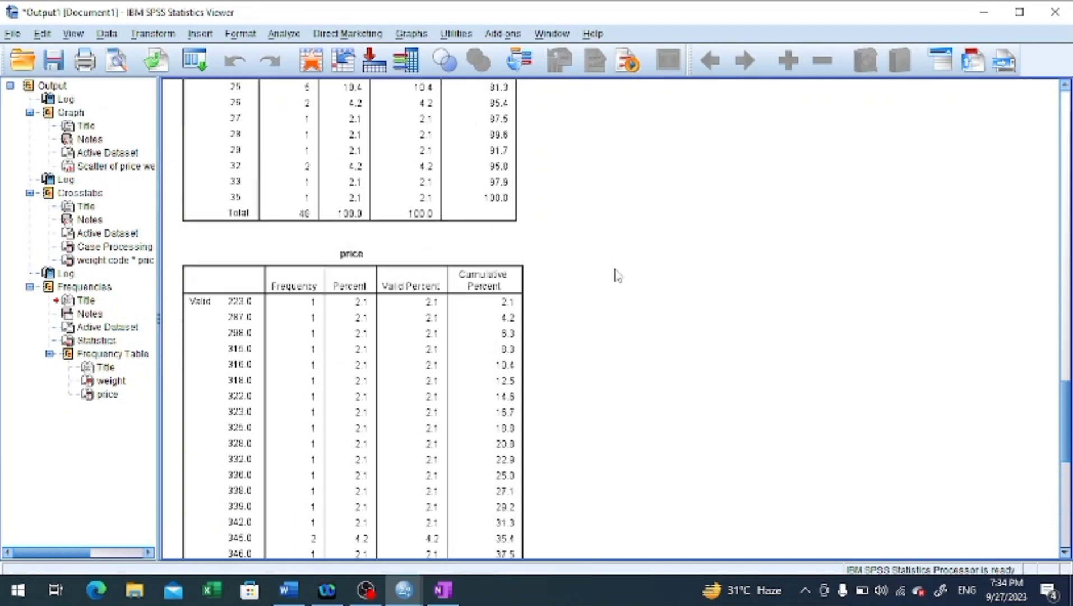
scroll(617, 275, "up", 8)
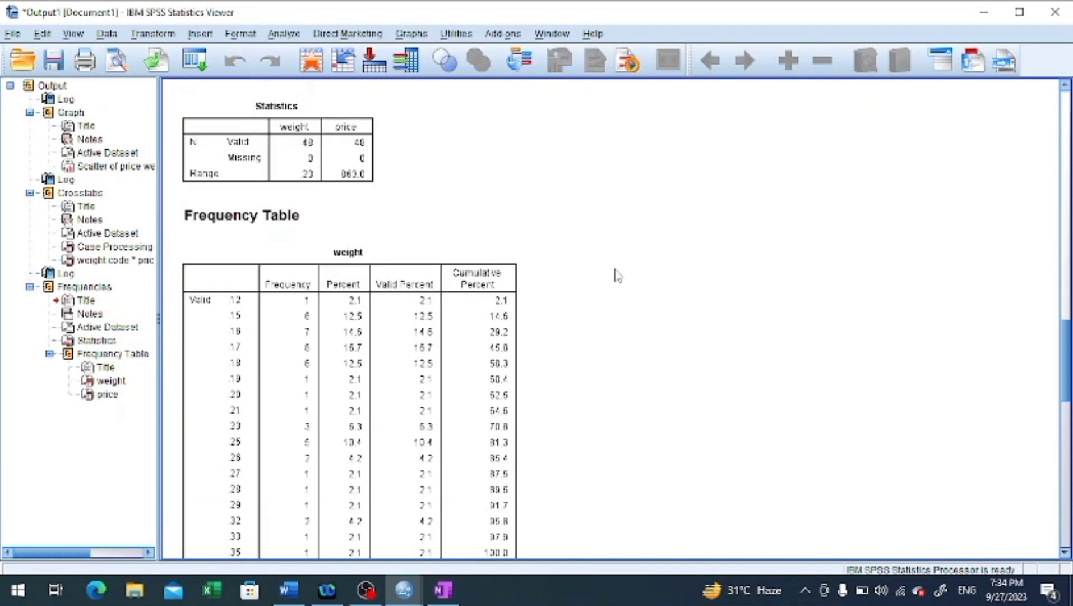
scroll(617, 275, "down", 3)
left_click(191, 230)
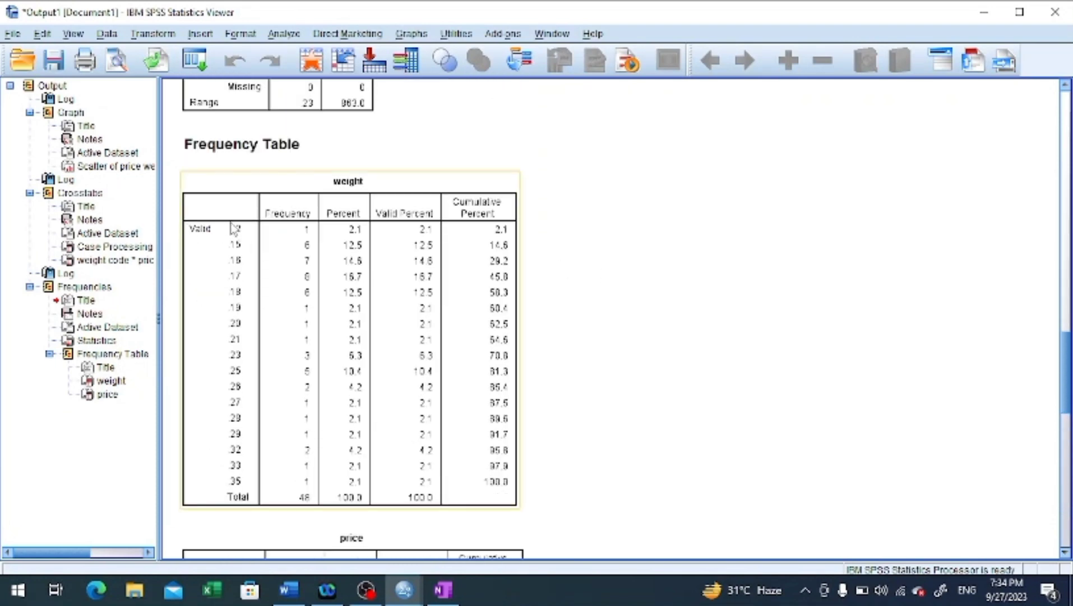
left_click(717, 447)
Step: Review the Statistics table with ranges .23 and 863.0, then move to the untitled OneNote page
scroll(723, 447, "up", 3)
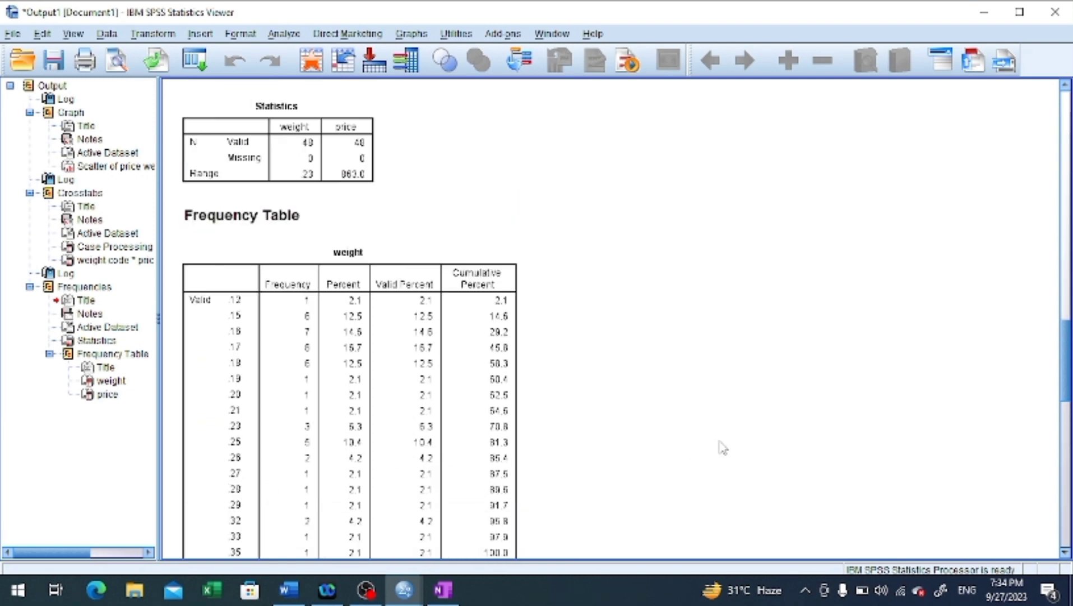
scroll(722, 447, "up", 3)
left_click(209, 253)
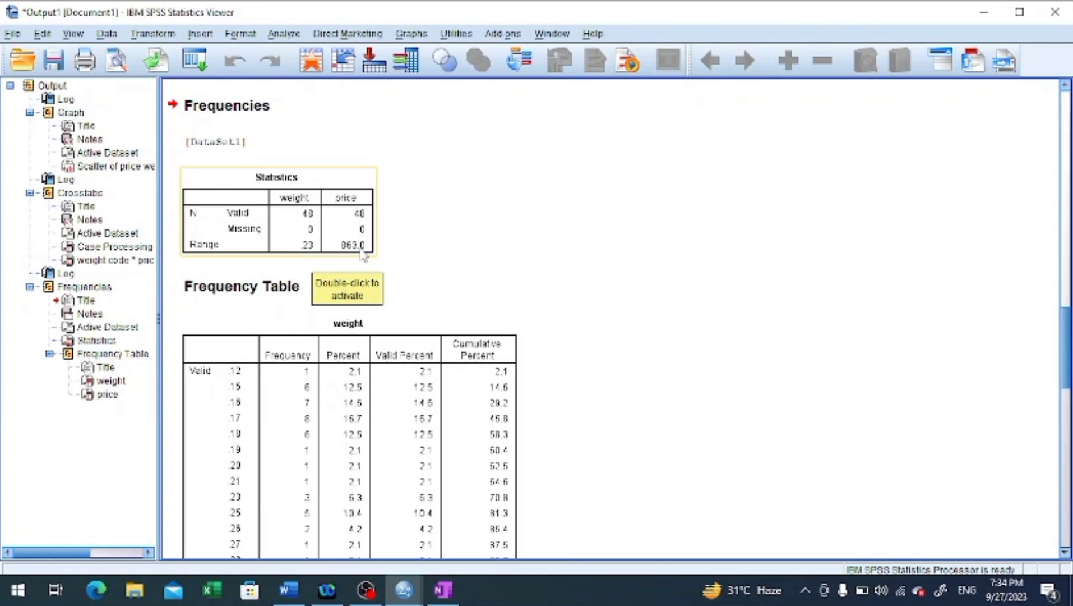
scroll(801, 278, "down", 3)
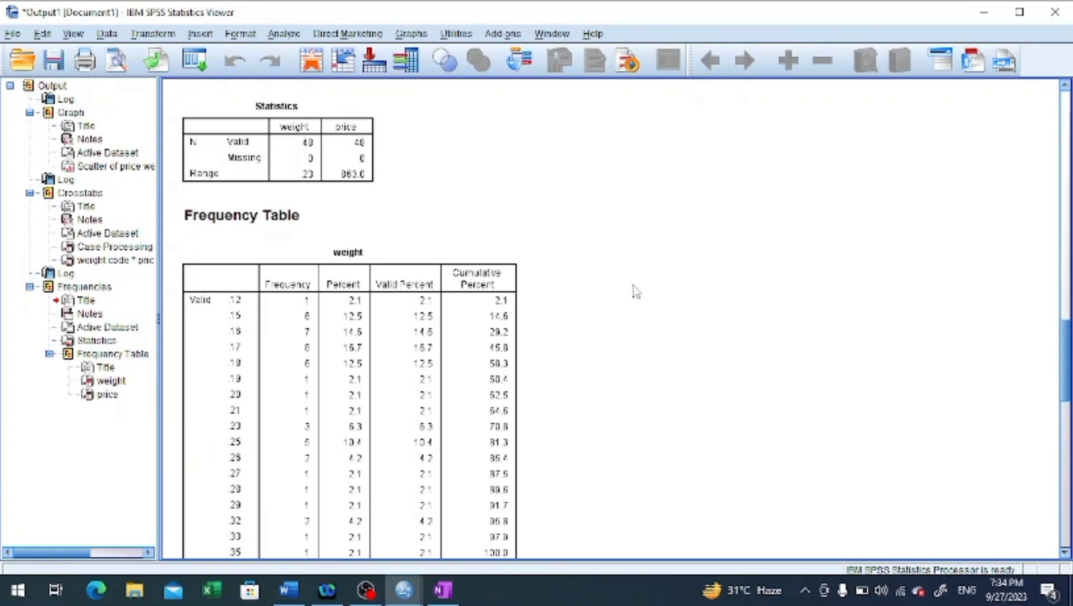
scroll(659, 309, "down", 5)
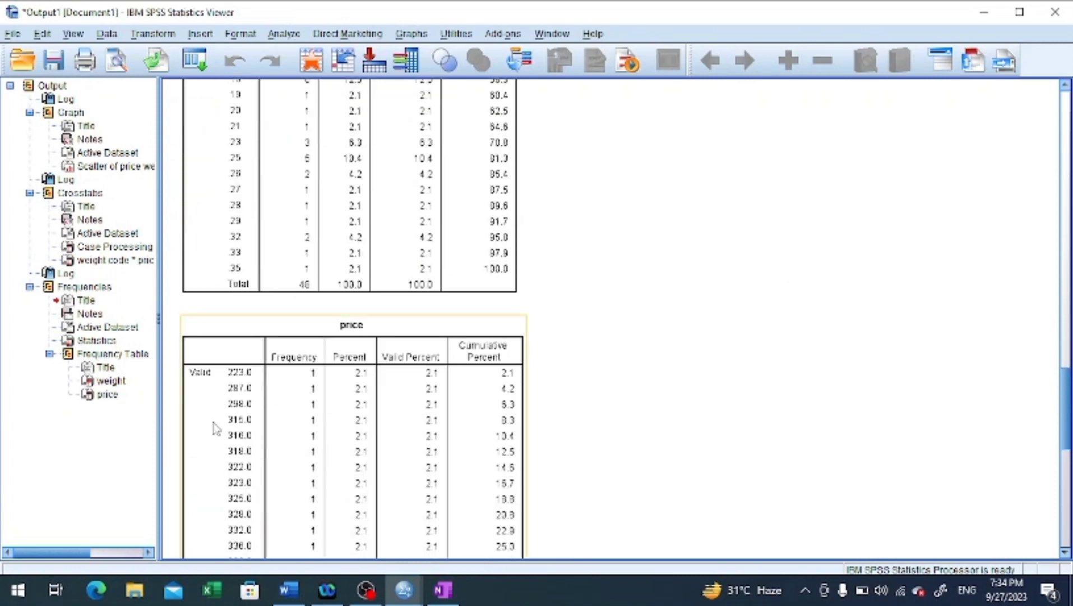
scroll(662, 421, "up", 3)
scroll(668, 422, "up", 3)
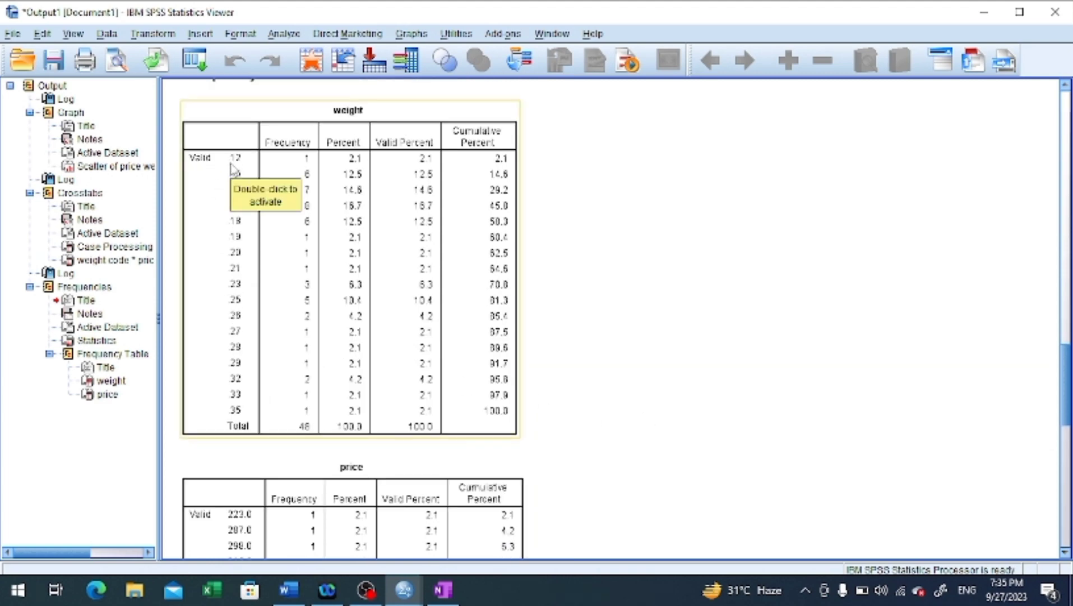
scroll(596, 399, "down", 3)
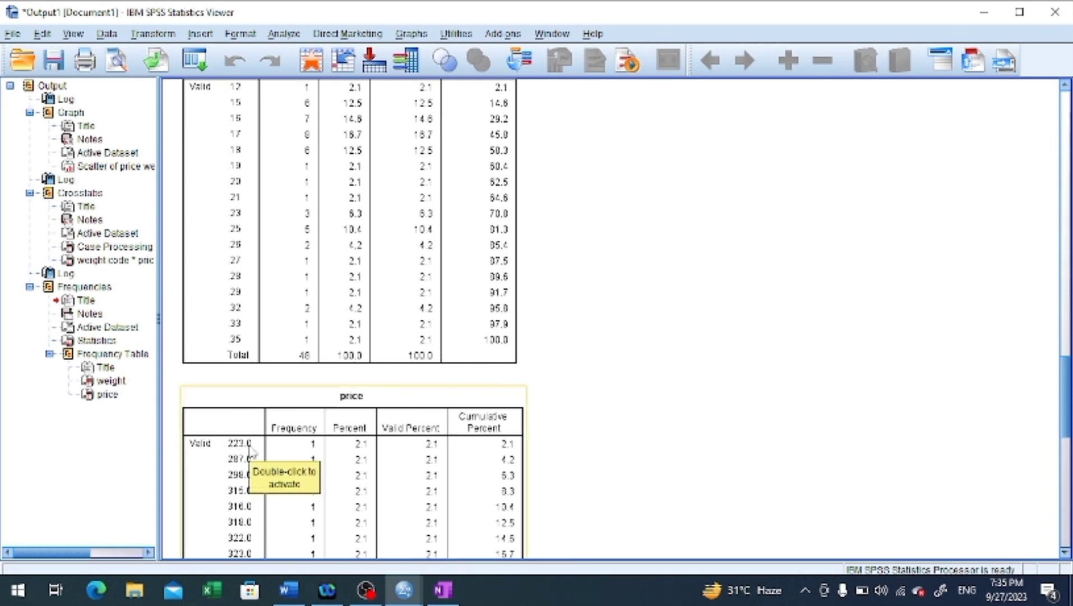
scroll(752, 480, "up", 9)
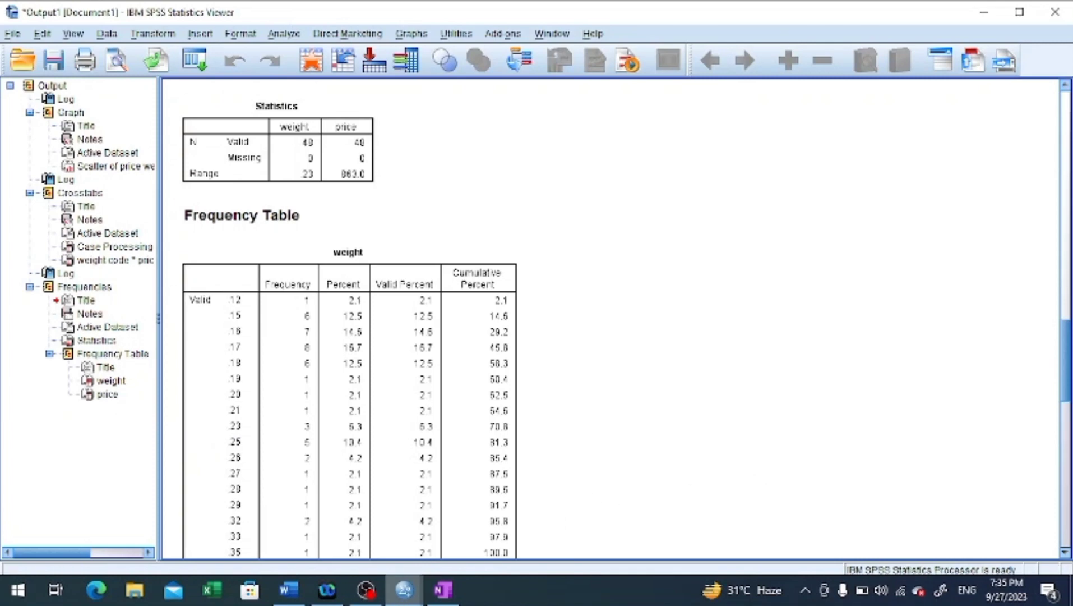
mouse_move(455, 590)
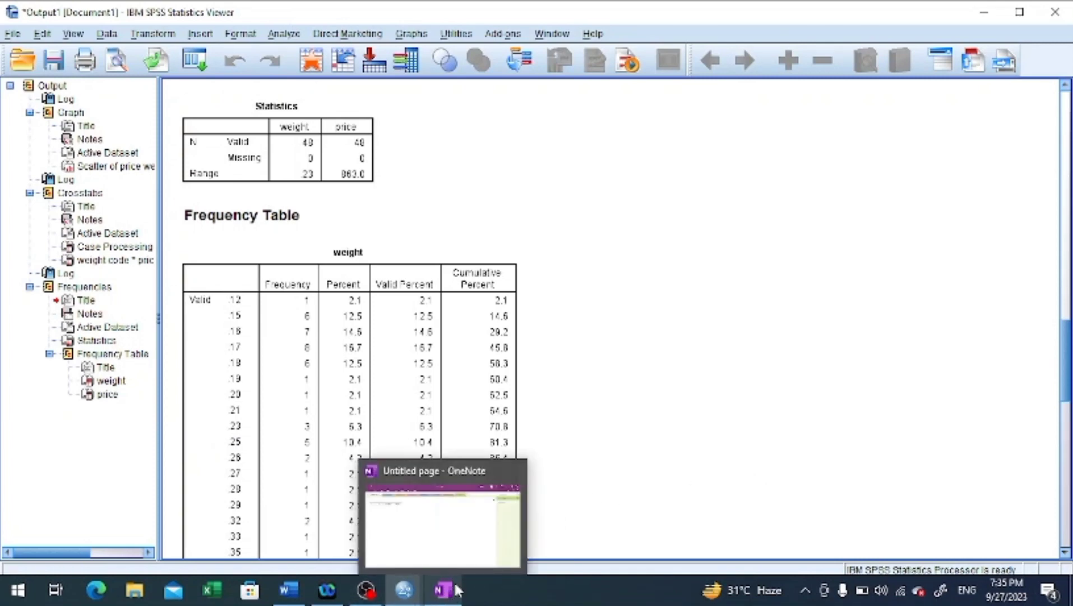
left_click(457, 590)
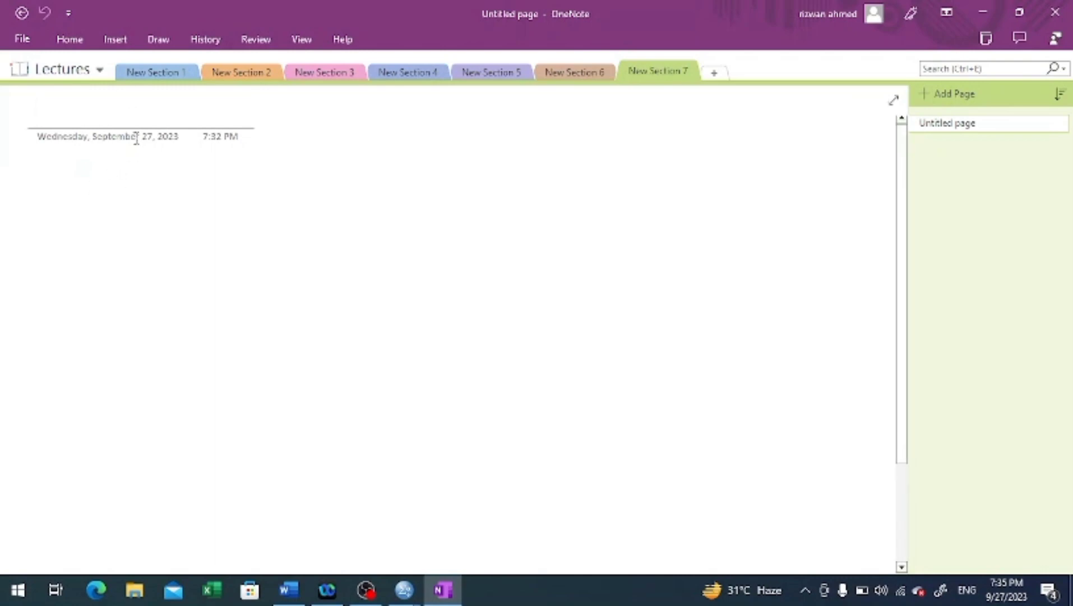
Step: With the black pen, handwrite 'Range' and the weight range wt 0.23
left_click(158, 39)
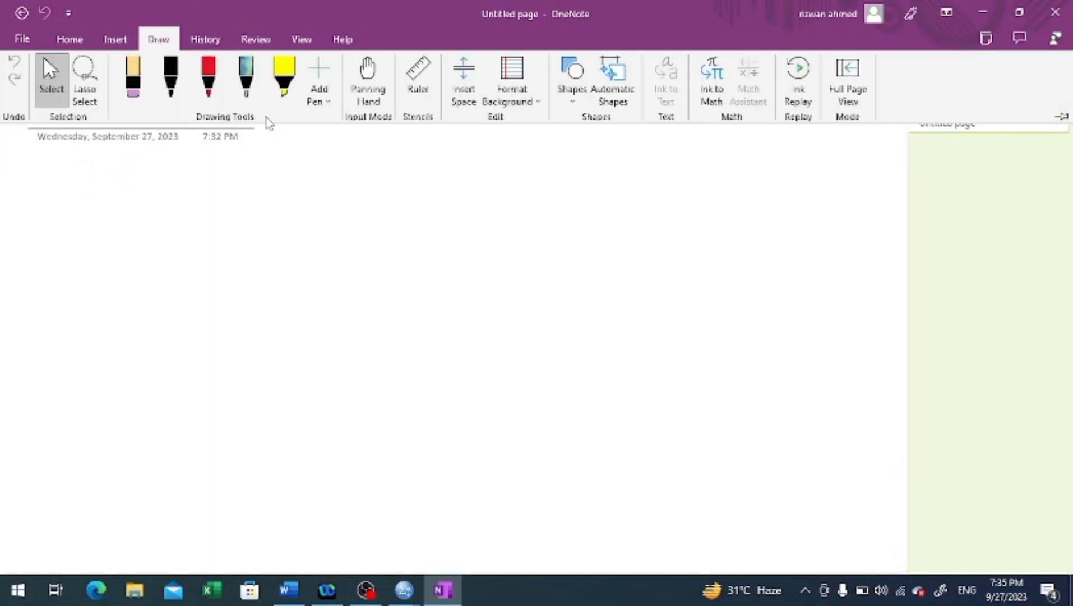
left_click(171, 77)
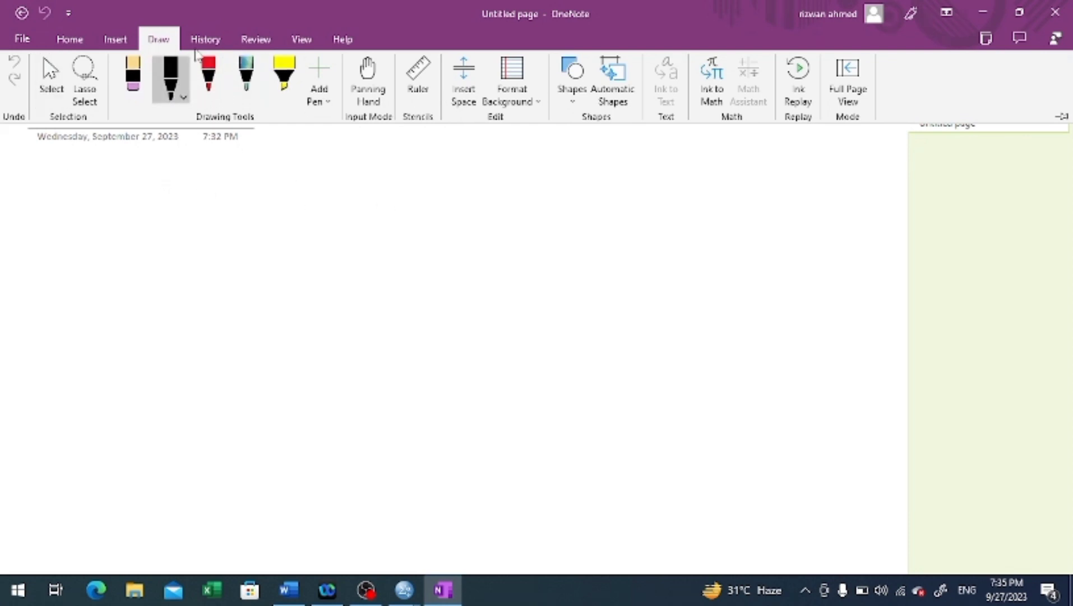
mouse_move(74, 157)
left_mouse_down()
mouse_move(75, 179)
mouse_move(82, 168)
mouse_move(85, 179)
mouse_move(113, 177)
mouse_move(110, 192)
mouse_move(124, 173)
left_mouse_up()
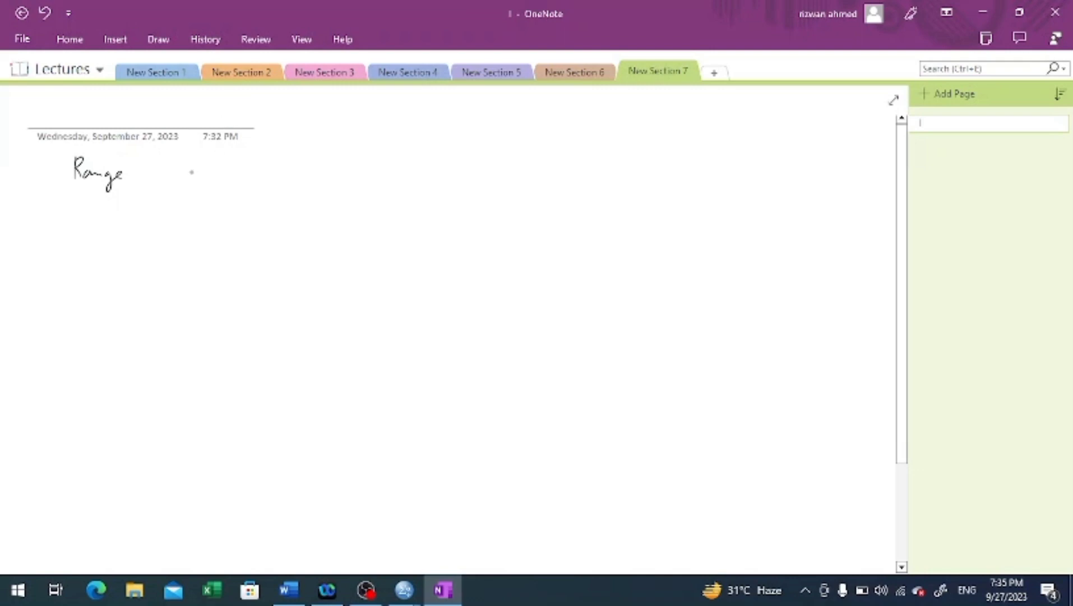
mouse_move(194, 151)
left_mouse_down()
mouse_move(211, 162)
mouse_move(220, 152)
mouse_move(198, 175)
mouse_move(227, 186)
left_mouse_up()
left_click(206, 179)
left_click(229, 174)
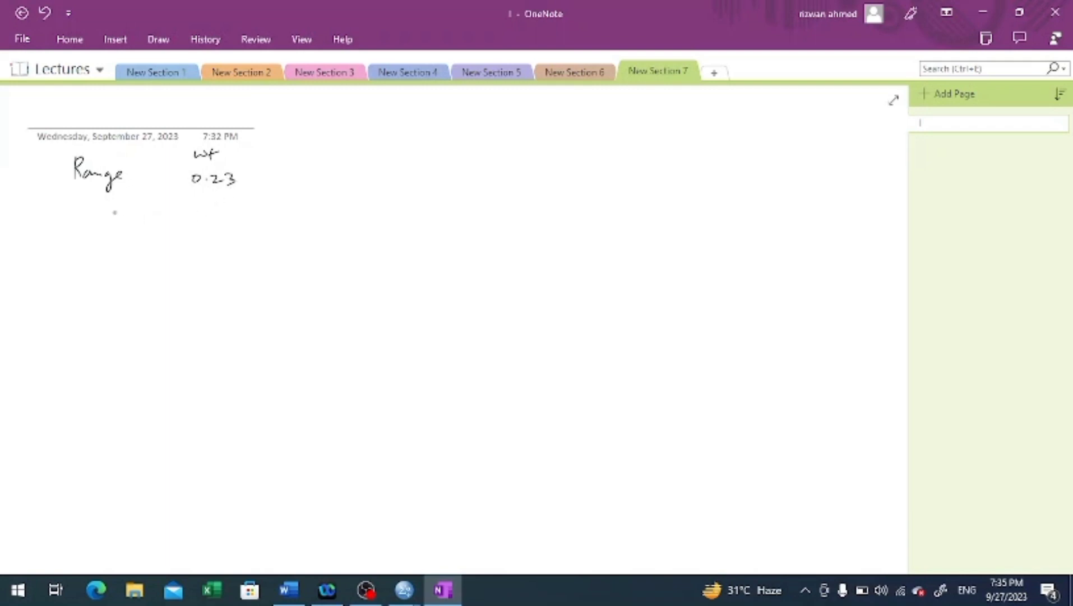
Step: Handwrite 'min' 0.12 below it and add a 'Price' column heading
left_click_drag(99, 213, 137, 213)
left_click(121, 203)
left_click_drag(205, 202, 221, 213)
mouse_move(232, 202)
left_mouse_down()
mouse_move(243, 212)
mouse_move(238, 204)
left_mouse_up()
left_click_drag(290, 142, 291, 150)
left_click_drag(302, 149, 340, 157)
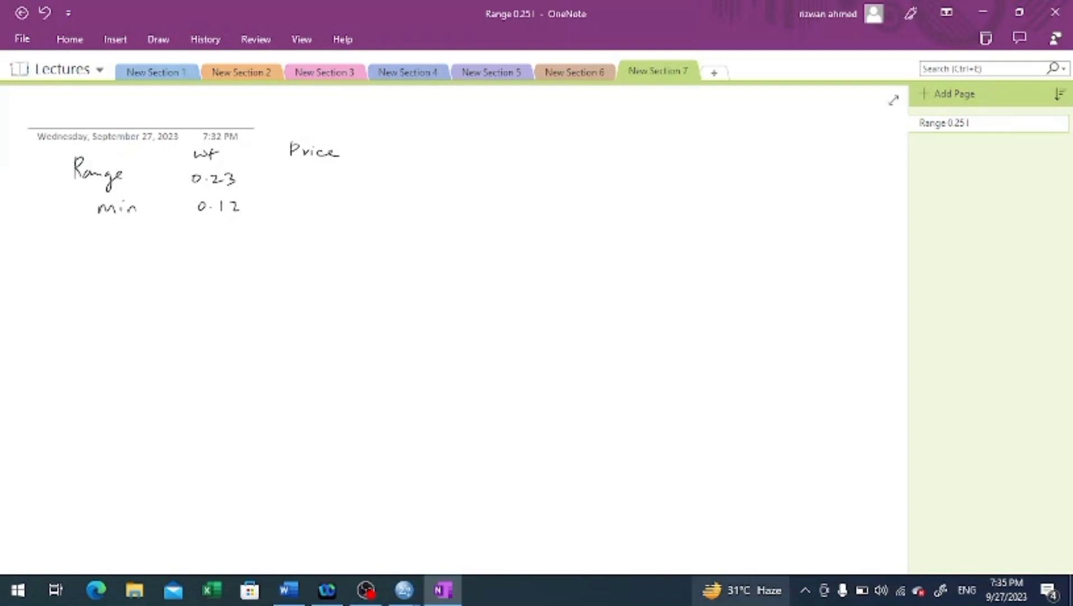
mouse_move(413, 590)
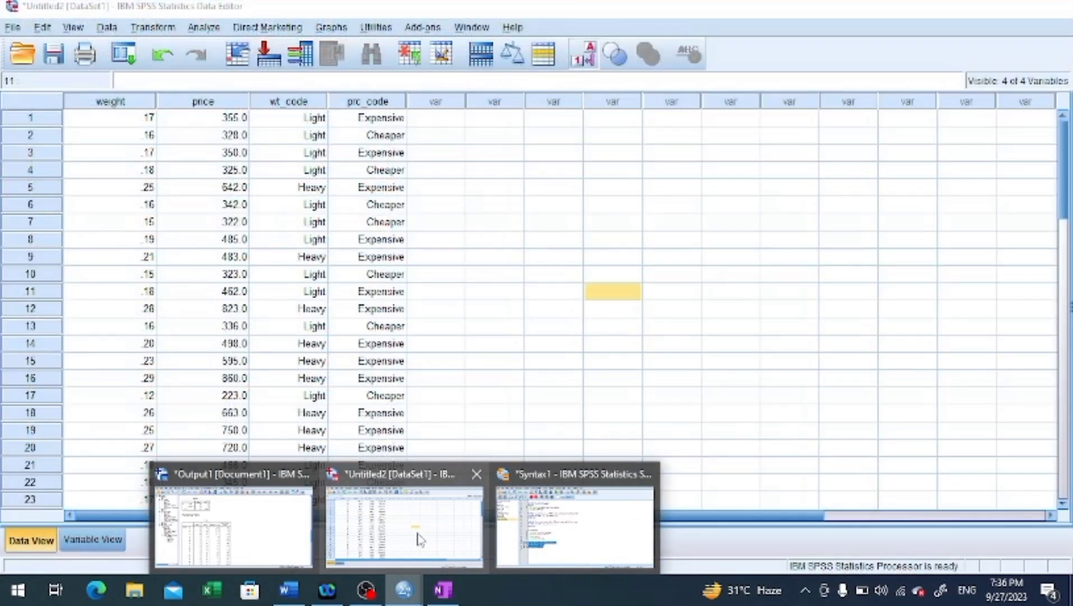
mouse_move(227, 544)
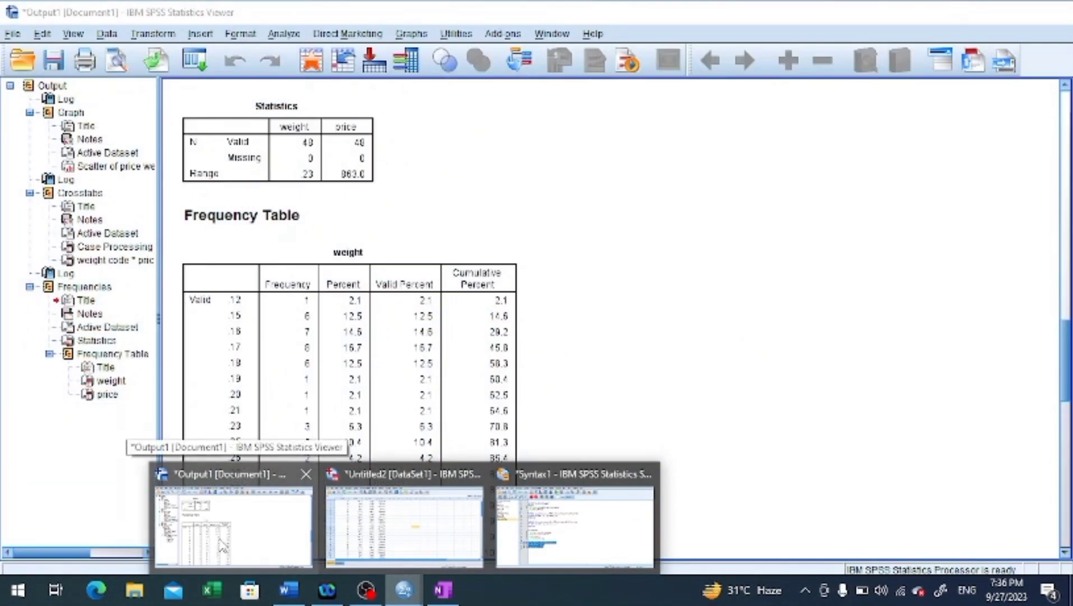
left_click(223, 545)
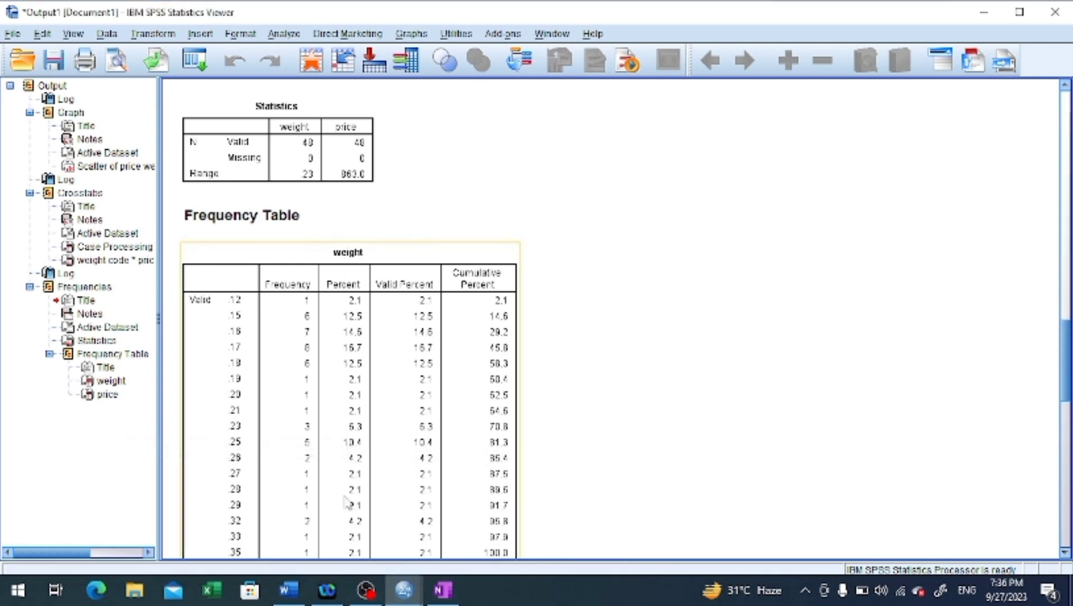
scroll(347, 504, "down", 5)
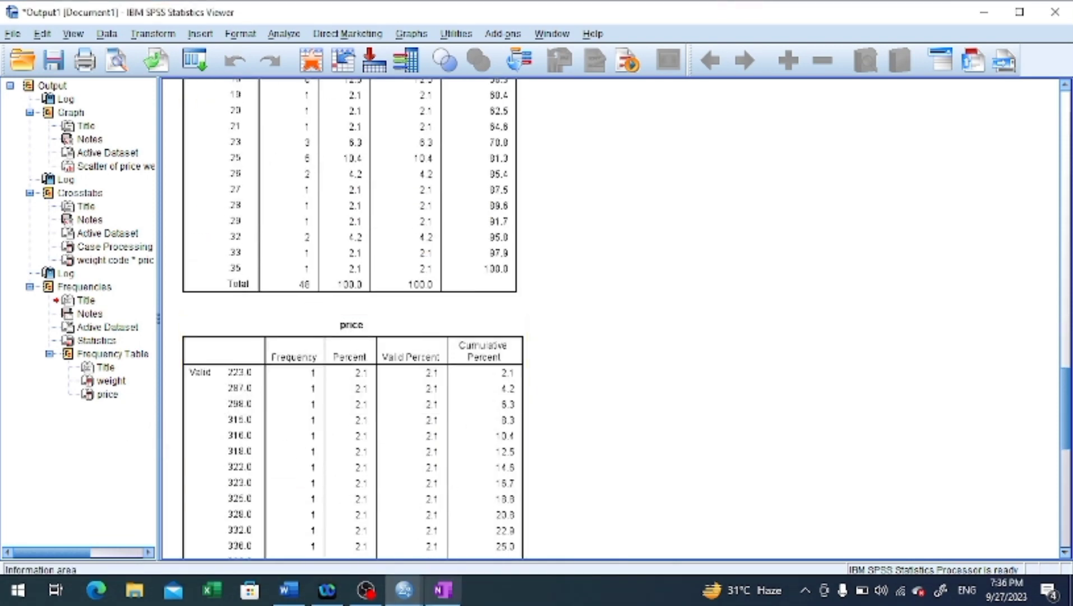
left_click(443, 589)
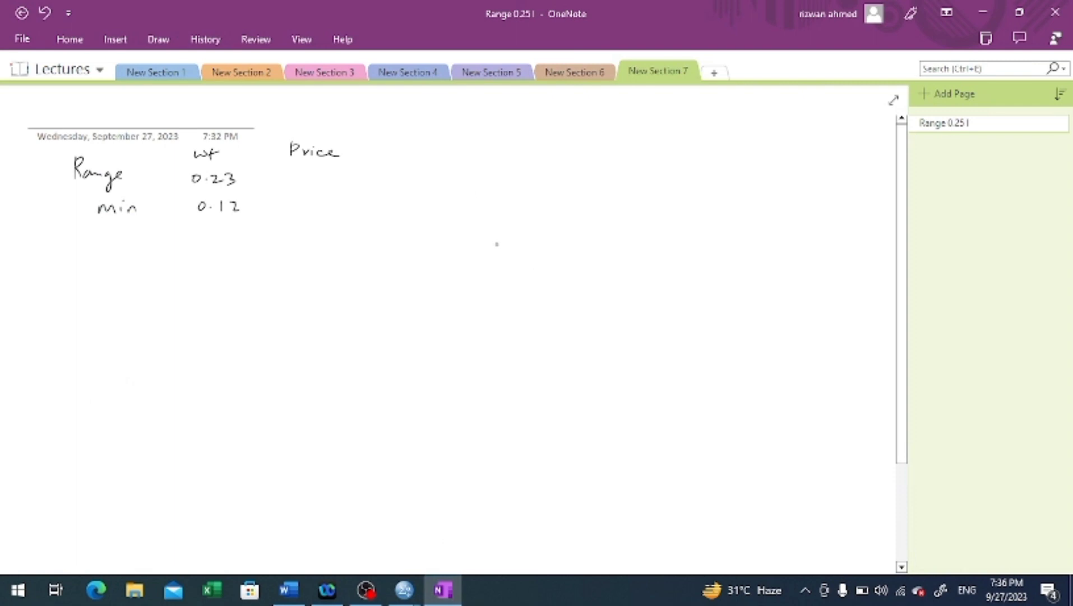
Step: Write 863 and 223 under Price, then start the line wt 0.23/3 =
left_click_drag(308, 172, 313, 178)
mouse_move(323, 174)
left_mouse_down()
mouse_move(332, 179)
mouse_move(314, 206)
mouse_move(339, 203)
mouse_move(332, 211)
left_mouse_up()
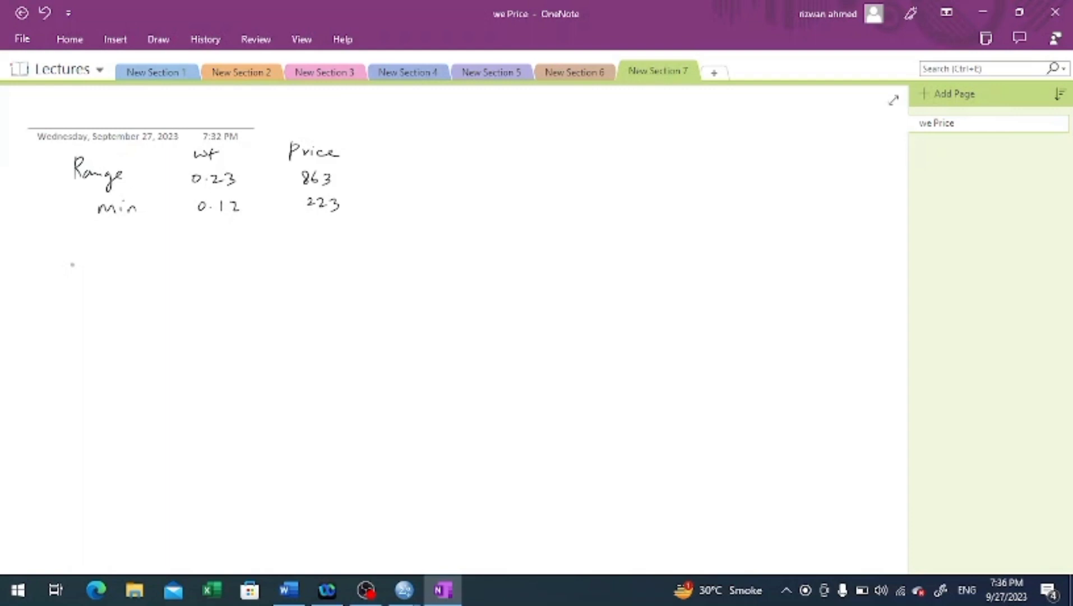
mouse_move(486, 167)
left_mouse_down()
mouse_move(477, 170)
mouse_move(519, 171)
mouse_move(514, 178)
left_mouse_up()
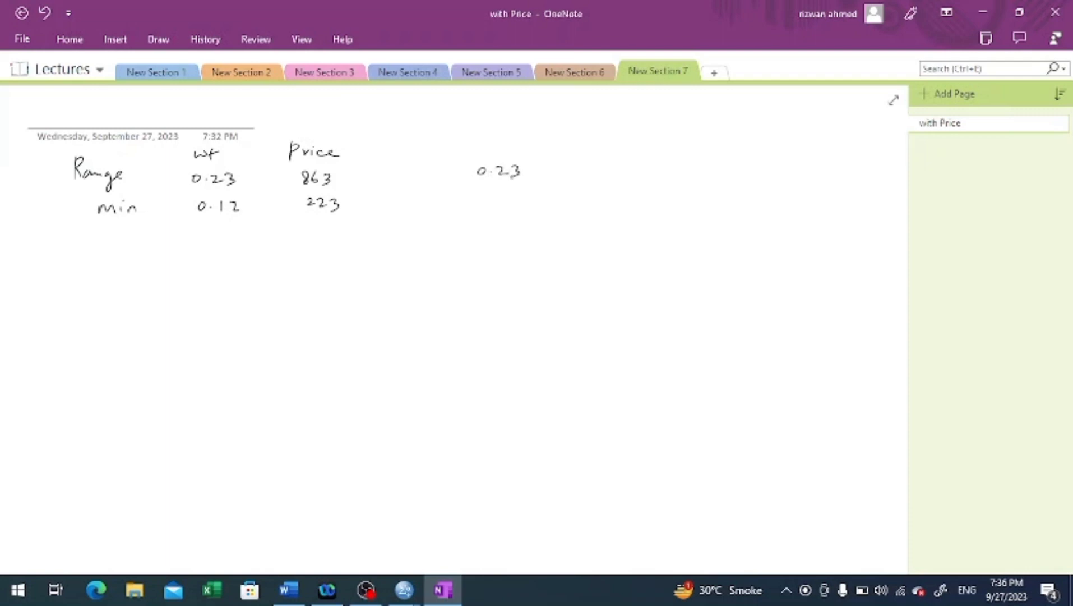
left_click_drag(412, 175, 440, 170)
left_click_drag(536, 165, 516, 186)
mouse_move(530, 176)
left_mouse_down()
mouse_move(530, 188)
mouse_move(564, 175)
left_mouse_up()
left_click_drag(551, 182, 560, 182)
Step: Complete the weight interval as 0.076 ≈ 0.08 and begin Price 863/3 =
mouse_move(586, 168)
left_mouse_down()
mouse_move(579, 174)
mouse_move(606, 168)
mouse_move(616, 180)
mouse_move(663, 169)
mouse_move(691, 178)
mouse_move(693, 168)
mouse_move(705, 182)
left_mouse_up()
left_click(593, 174)
left_click(670, 173)
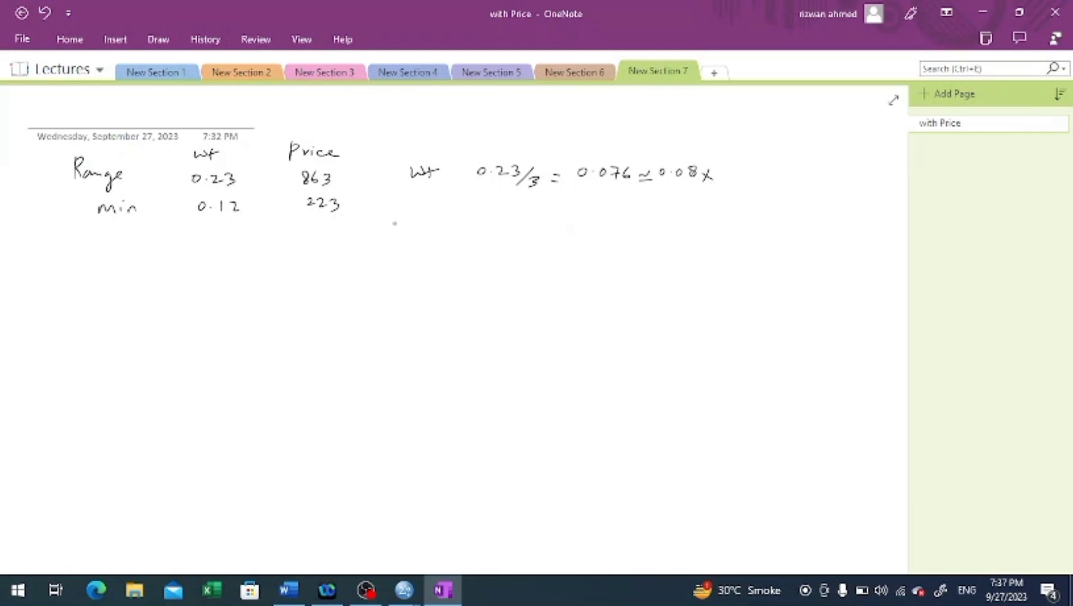
mouse_move(410, 198)
left_mouse_down()
mouse_move(408, 216)
mouse_move(498, 199)
mouse_move(526, 218)
mouse_move(567, 206)
left_mouse_up()
left_click(434, 201)
left_click(536, 202)
left_click_drag(558, 212, 566, 212)
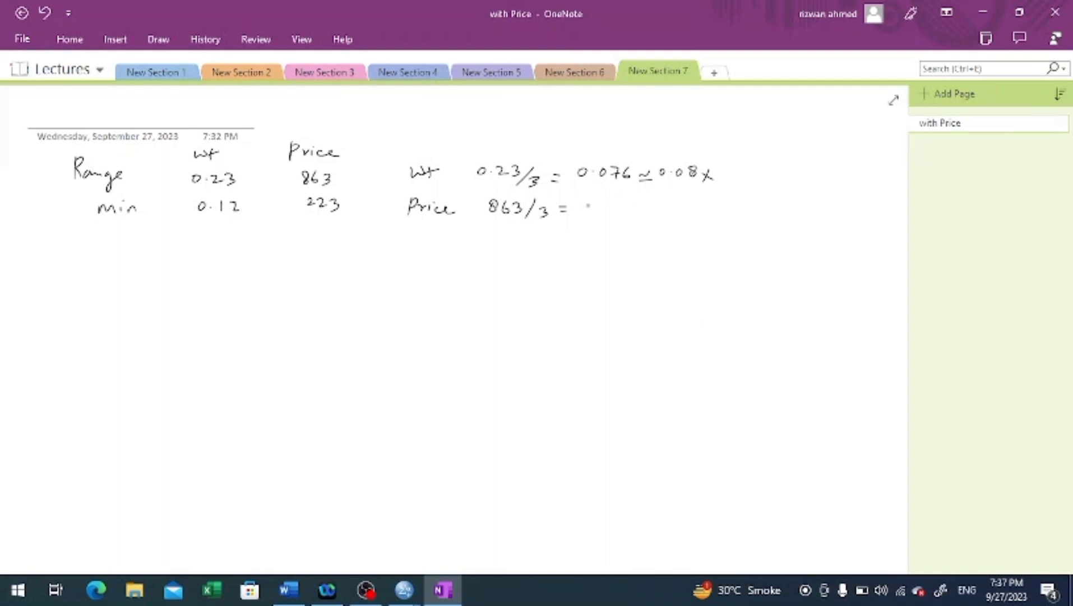
Step: Write 863/3 = 287.67 ≈ 287.7, settle on 287, and revise the weight interval to 0.07
mouse_move(575, 209)
left_mouse_down()
mouse_move(645, 220)
mouse_move(677, 202)
left_mouse_up()
left_click(589, 215)
left_click(620, 216)
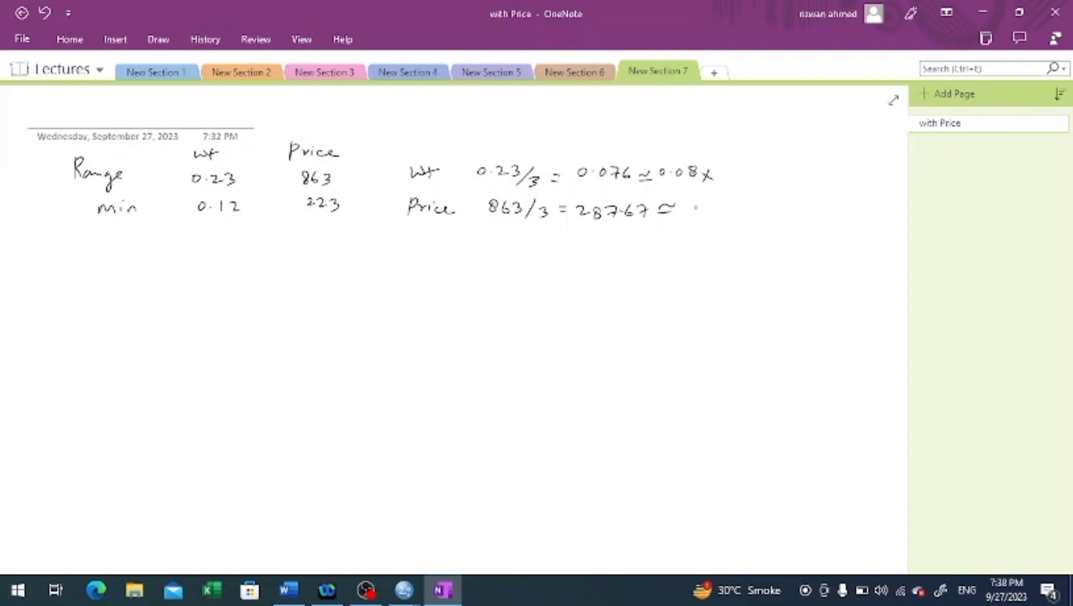
mouse_move(693, 205)
left_mouse_down()
mouse_move(705, 214)
mouse_move(731, 205)
mouse_move(724, 218)
mouse_move(752, 206)
mouse_move(746, 217)
mouse_move(774, 219)
left_mouse_up()
left_click(737, 212)
mouse_move(770, 194)
left_mouse_down()
mouse_move(793, 194)
mouse_move(788, 206)
mouse_move(786, 193)
left_mouse_up()
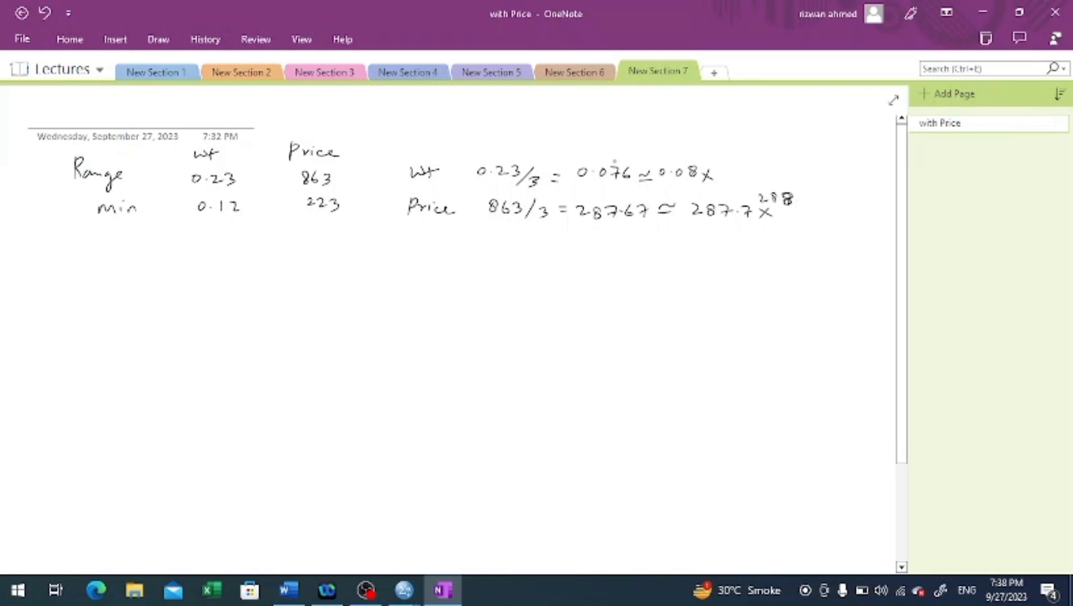
mouse_move(610, 163)
left_mouse_down()
mouse_move(657, 137)
mouse_move(688, 134)
mouse_move(684, 147)
left_mouse_up()
left_click(664, 141)
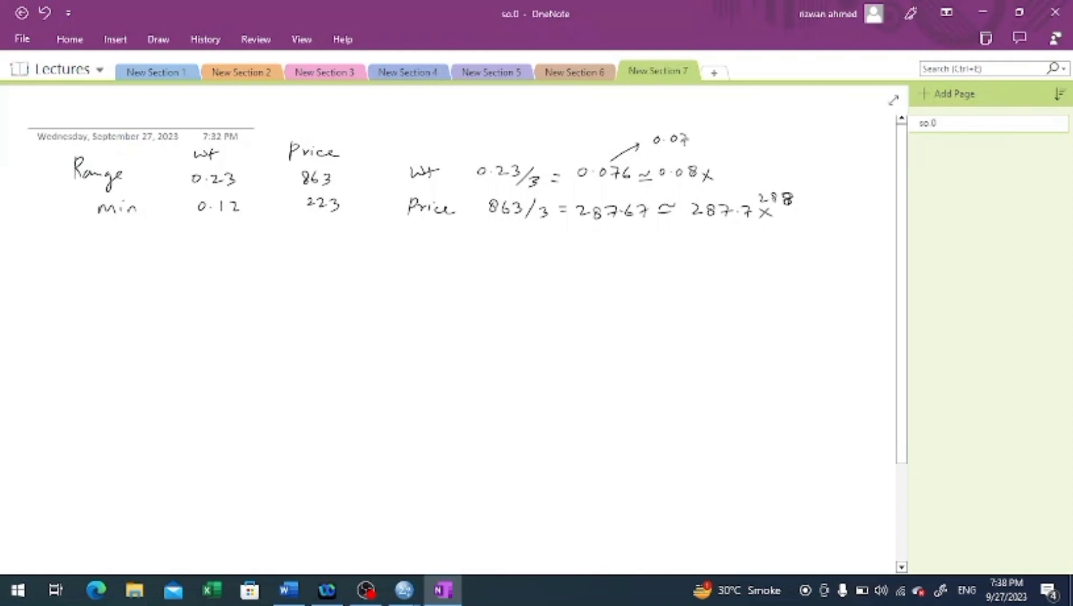
mouse_move(782, 221)
left_mouse_down()
mouse_move(806, 228)
mouse_move(796, 233)
mouse_move(855, 229)
left_mouse_up()
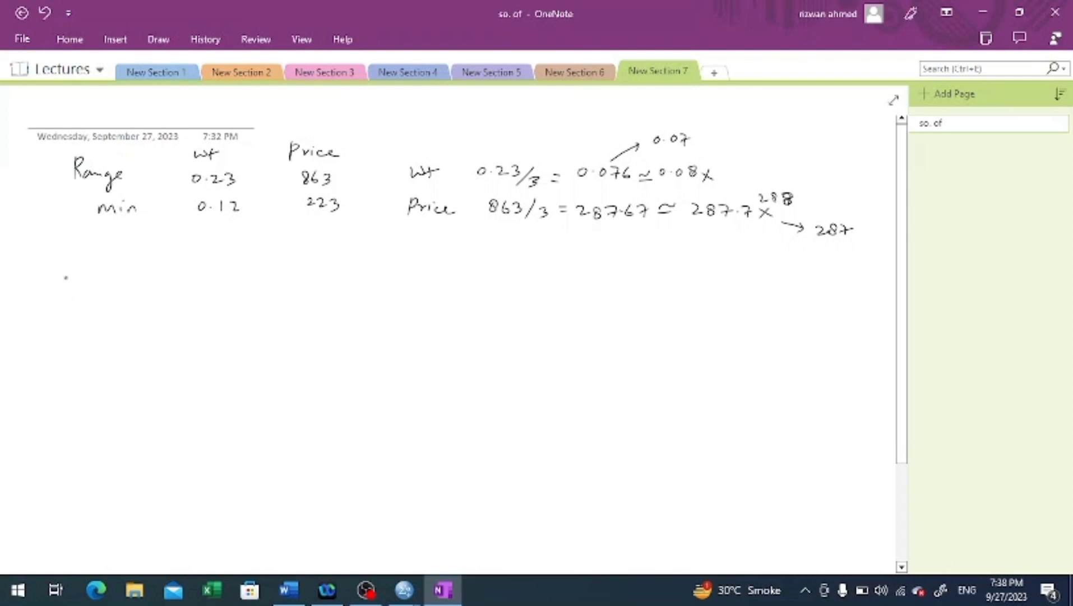
Step: Start the weight groups line with 'wt' and 'min 0.12'
left_click_drag(65, 277, 86, 288)
left_click_drag(80, 281, 93, 280)
left_click_drag(178, 274, 218, 284)
left_click(191, 282)
left_click_drag(175, 255, 246, 280)
left_click(192, 249)
Step: Write group I as 0.12 + 0.07 = and double-underline the 0.07 interval
left_click_drag(239, 275, 240, 287)
left_click_drag(683, 148, 708, 143)
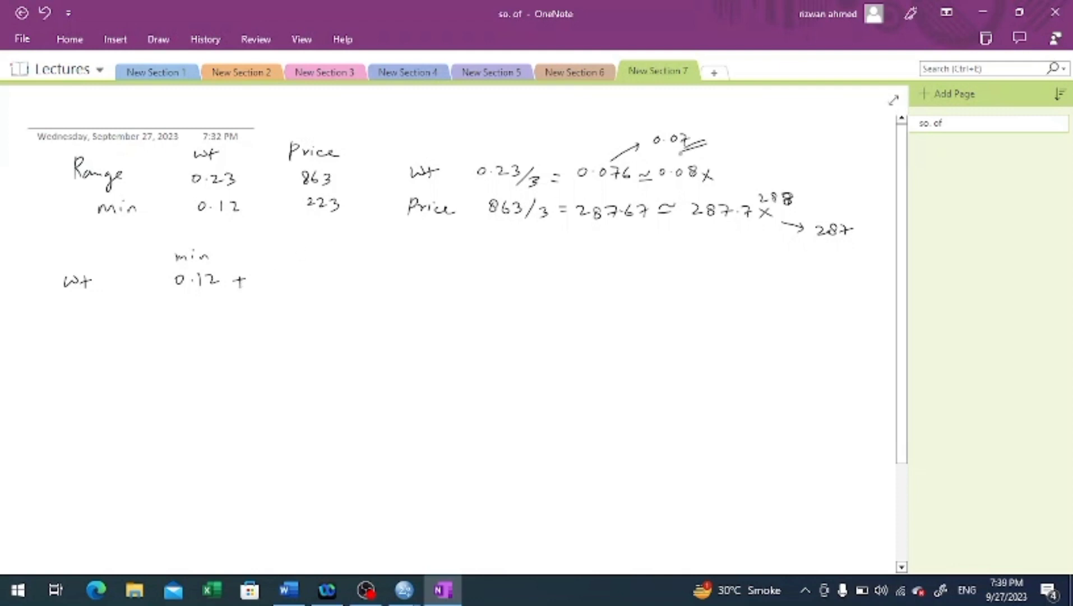
mouse_move(265, 275)
left_mouse_down()
mouse_move(301, 290)
mouse_move(312, 280)
left_mouse_up()
left_click(274, 283)
mouse_move(321, 284)
left_mouse_down()
mouse_move(354, 279)
mouse_move(371, 292)
mouse_move(393, 280)
mouse_move(387, 292)
mouse_move(353, 288)
mouse_move(364, 284)
left_mouse_up()
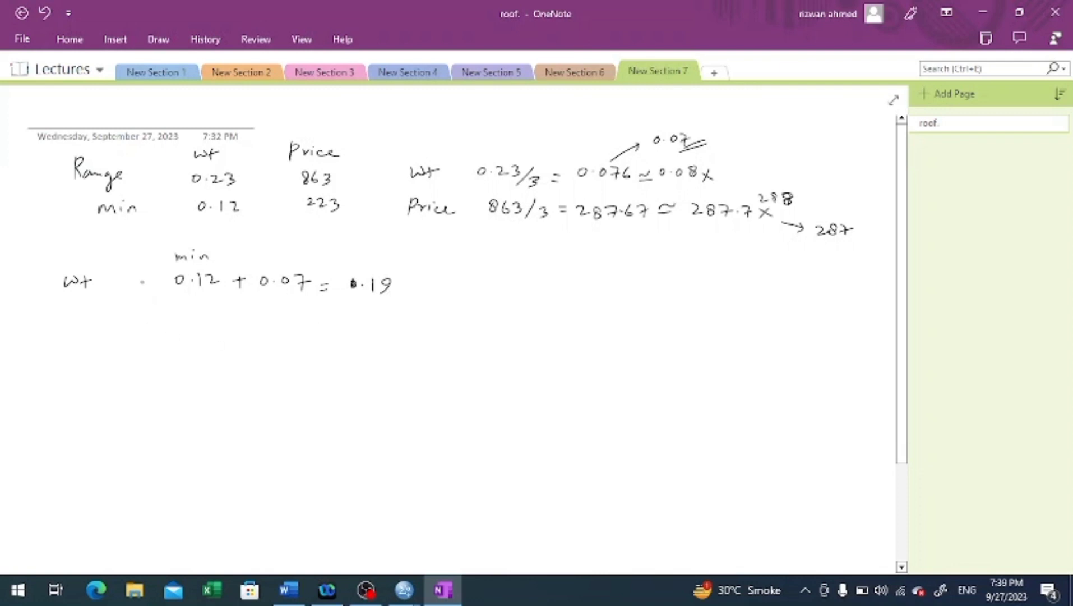
mouse_move(143, 274)
left_mouse_down()
mouse_move(150, 287)
mouse_move(149, 274)
left_mouse_up()
Step: Write group II as 0.20 + 0.07 = 0.27 and label the third row III
mouse_move(143, 311)
left_mouse_down()
mouse_move(154, 327)
mouse_move(152, 309)
mouse_move(209, 326)
mouse_move(250, 320)
mouse_move(241, 327)
left_mouse_up()
left_click(194, 324)
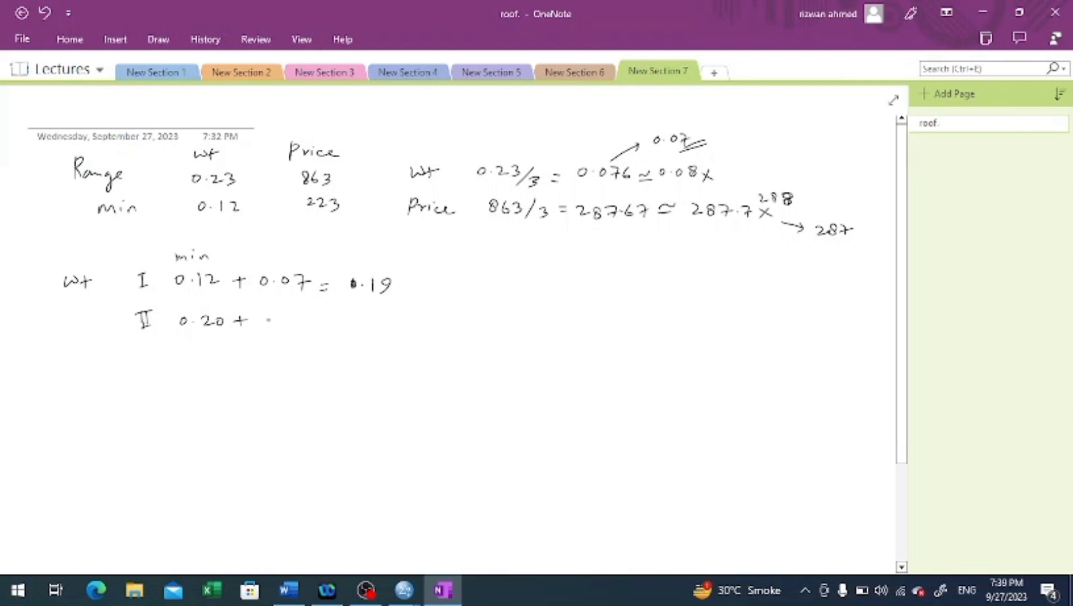
left_click(274, 324)
mouse_move(269, 317)
left_mouse_down()
mouse_move(301, 331)
mouse_move(369, 318)
mouse_move(398, 329)
left_mouse_up()
left_click(278, 325)
left_click(375, 326)
mouse_move(396, 319)
left_mouse_down()
mouse_move(406, 318)
mouse_move(402, 333)
left_mouse_up()
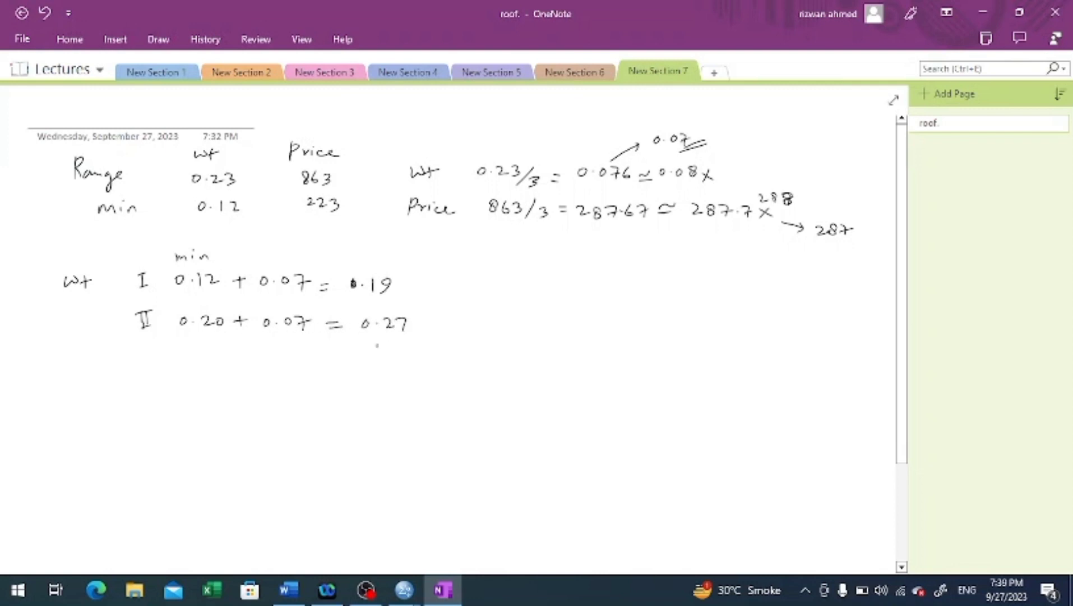
mouse_move(144, 354)
left_mouse_down()
mouse_move(144, 368)
mouse_move(169, 371)
mouse_move(165, 348)
left_mouse_up()
Step: Double-underline the group bounds 0.12, 0.19, 0.20 and 0.27
left_click_drag(191, 291, 212, 295)
left_click_drag(380, 301, 401, 302)
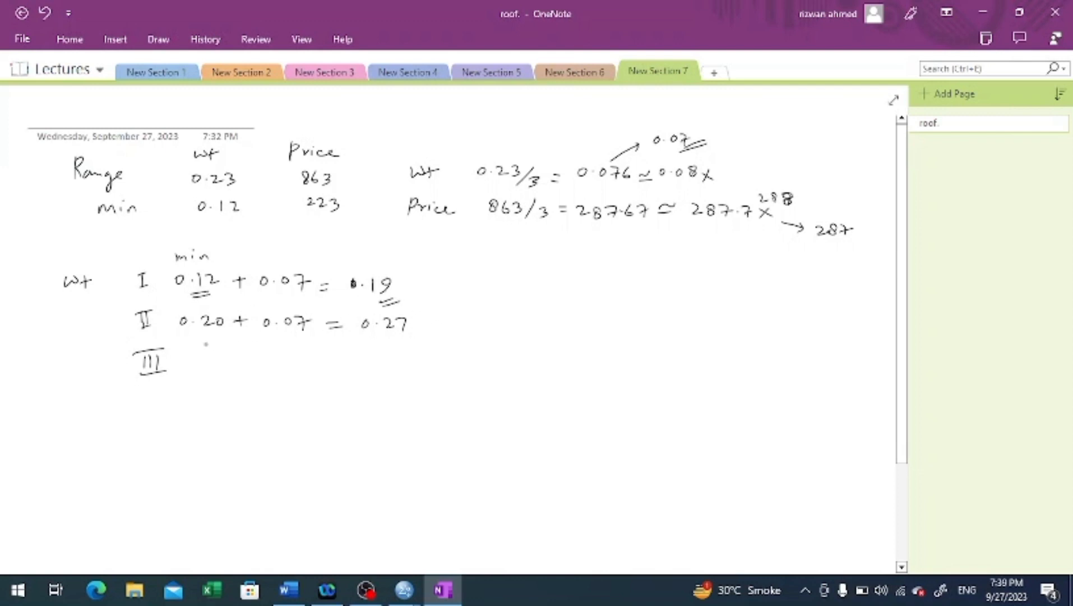
left_click_drag(196, 333, 212, 335)
left_click_drag(383, 338, 399, 335)
left_click_drag(385, 344, 401, 340)
Step: Write group III as 0.28 + 0.07 = 0.35 and double-underline 0.35
left_click_drag(194, 363, 343, 364)
left_click(200, 368)
left_click(264, 368)
left_click(282, 365)
left_click(352, 369)
mouse_move(337, 371)
left_mouse_down()
mouse_move(370, 361)
mouse_move(390, 370)
left_mouse_up()
left_click(400, 366)
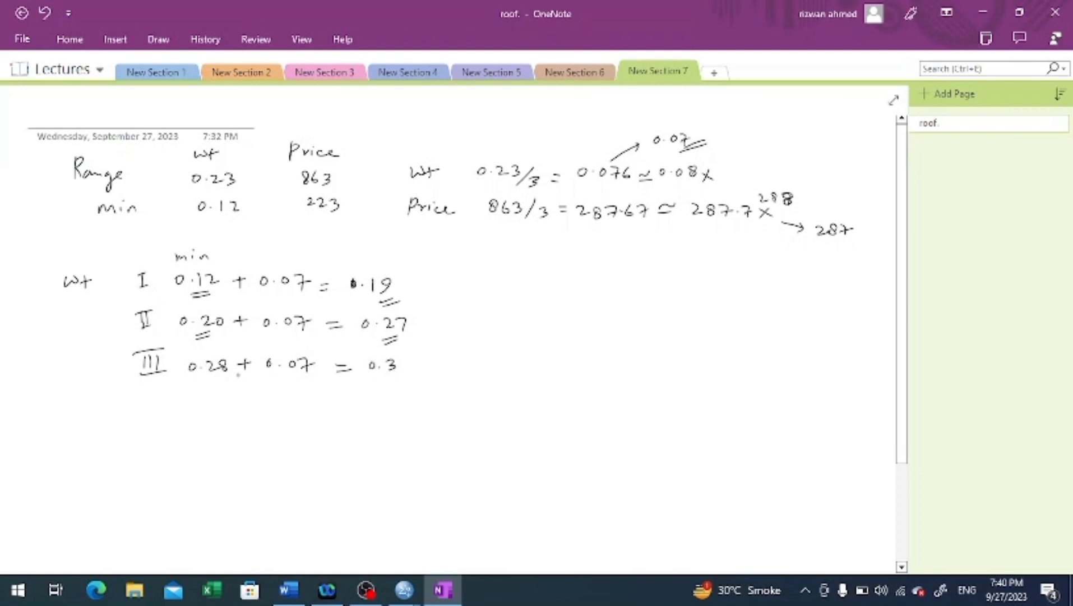
mouse_move(402, 359)
left_mouse_down()
mouse_move(408, 371)
mouse_move(417, 355)
left_mouse_up()
left_click_drag(410, 375, 422, 369)
left_click_drag(408, 381, 420, 375)
mouse_move(405, 592)
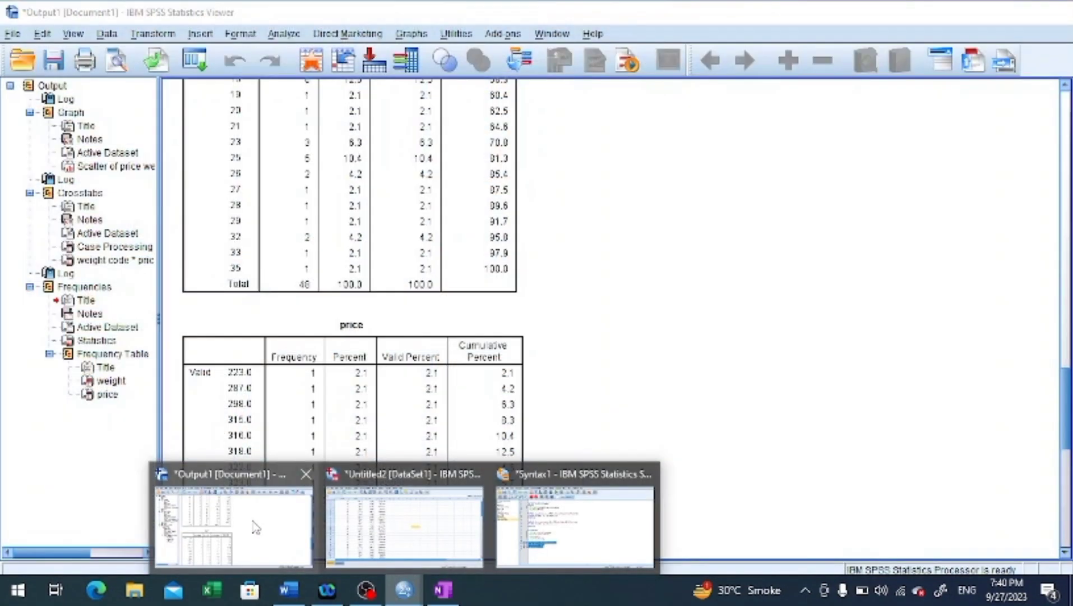
left_click(255, 526)
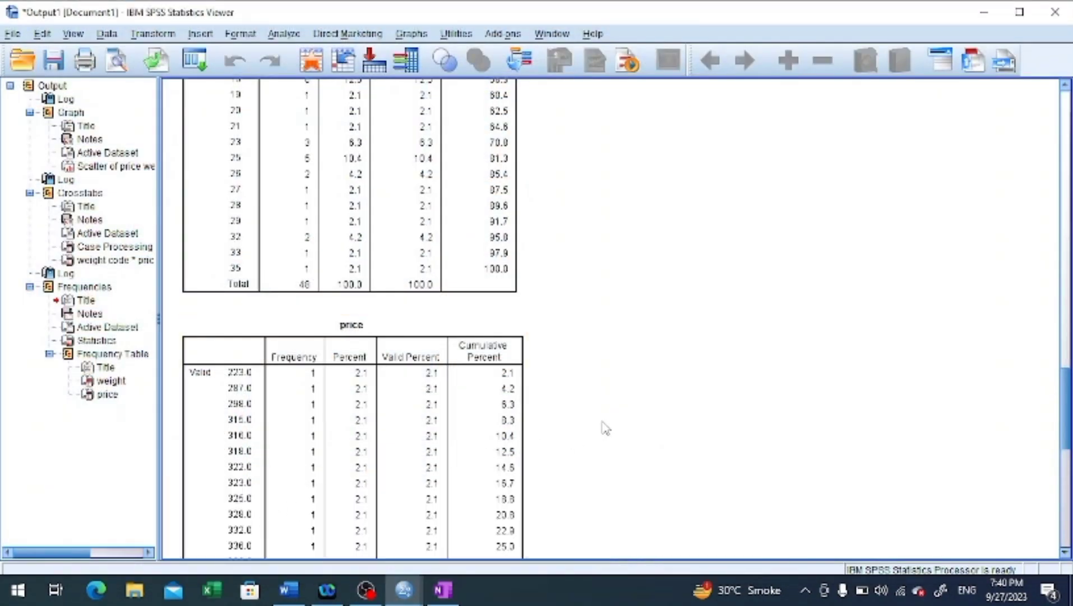
scroll(604, 427, "up", 5)
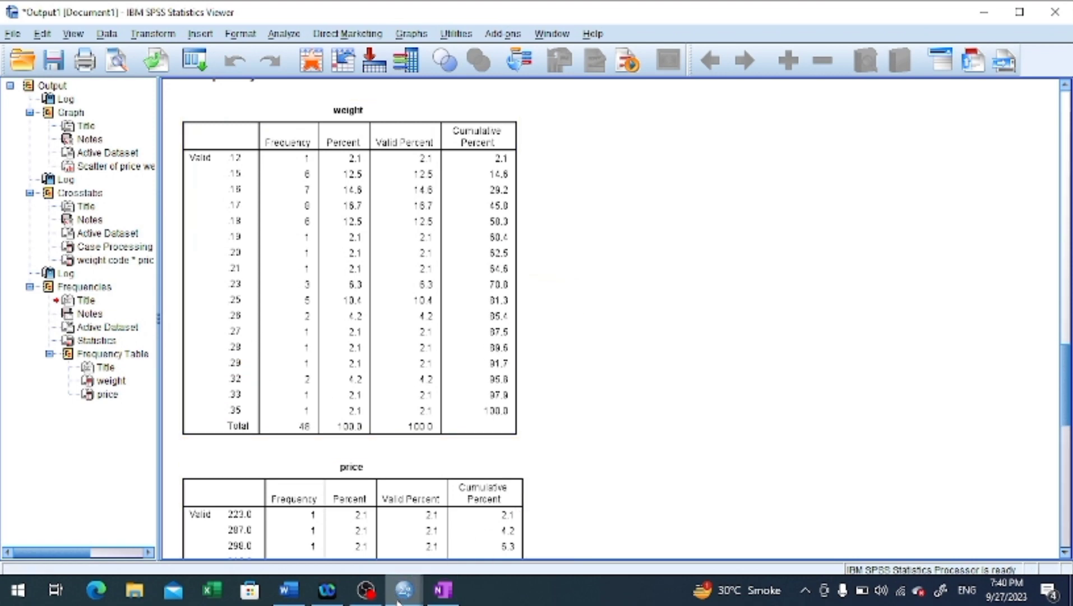
left_click(445, 594)
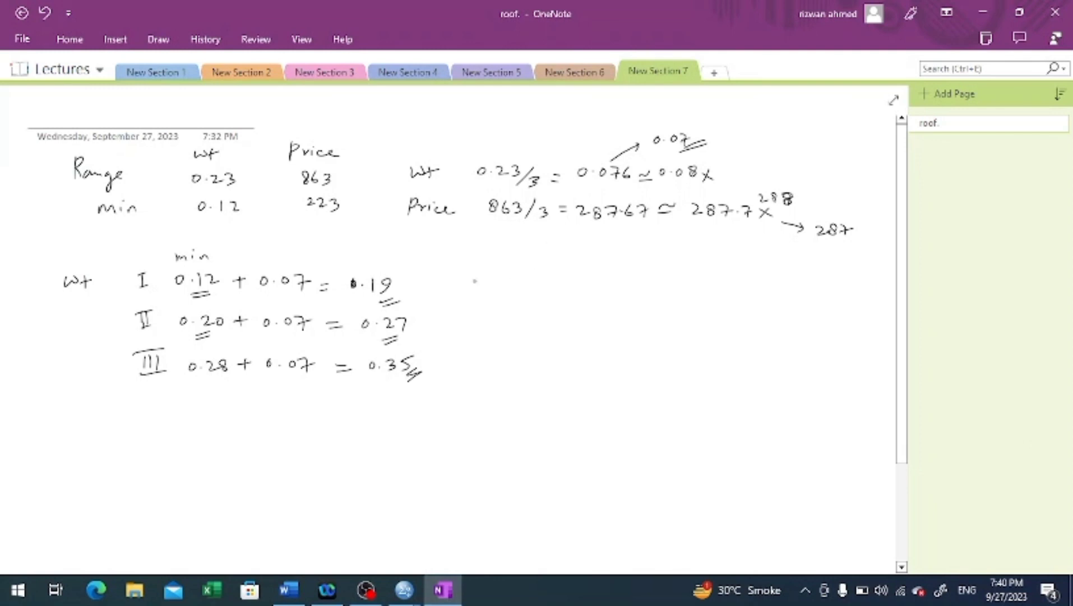
Step: Draw a divider, write pr → prgrp, and label the weight groups wtgrp
left_click_drag(486, 259, 488, 410)
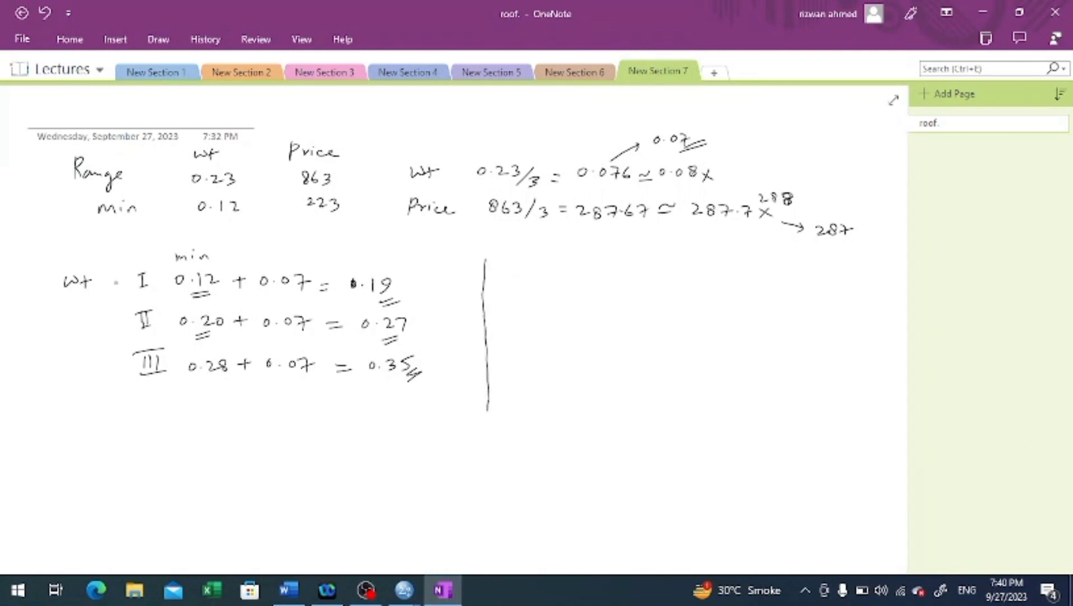
left_click_drag(97, 281, 103, 281)
mouse_move(508, 275)
left_mouse_down()
mouse_move(507, 289)
mouse_move(533, 276)
mouse_move(573, 290)
mouse_move(595, 274)
mouse_move(598, 292)
left_mouse_up()
mouse_move(606, 276)
left_mouse_down()
mouse_move(620, 290)
mouse_move(628, 281)
left_mouse_up()
left_click_drag(90, 280, 91, 290)
mouse_move(27, 310)
left_mouse_down()
mouse_move(79, 314)
mouse_move(85, 303)
left_mouse_up()
left_click_drag(90, 303, 85, 324)
left_click_drag(92, 303, 102, 310)
mouse_move(108, 297)
left_mouse_down()
mouse_move(108, 319)
mouse_move(114, 307)
left_mouse_up()
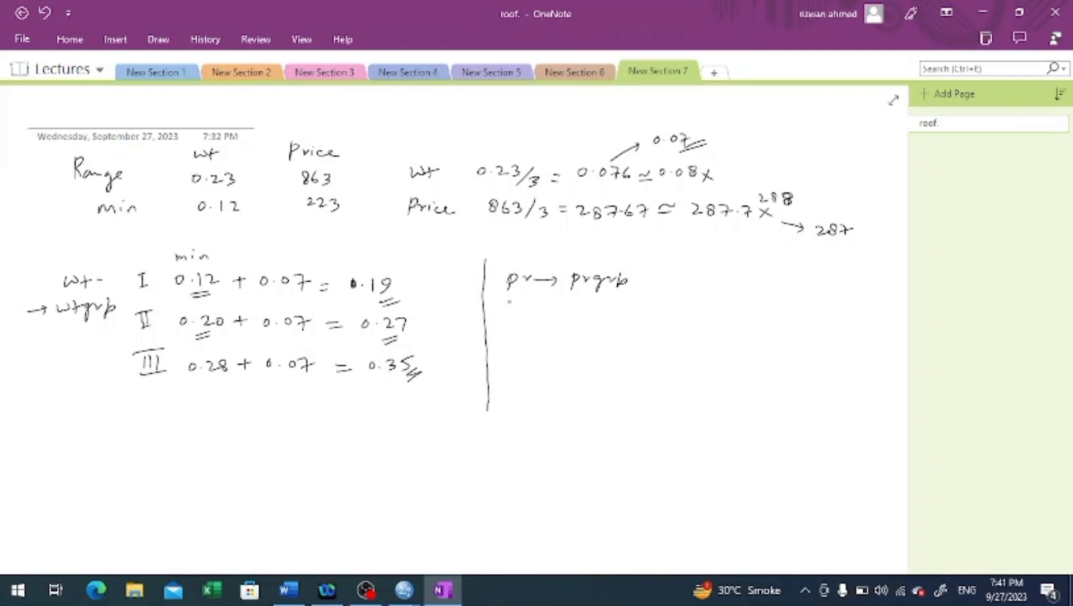
Step: Write price group I as 223 + 287 = 510, underlining the width 287
mouse_move(510, 300)
left_mouse_down()
mouse_move(511, 316)
mouse_move(516, 301)
left_mouse_up()
left_click(543, 309)
mouse_move(564, 308)
left_mouse_down()
mouse_move(589, 320)
mouse_move(623, 313)
left_mouse_up()
left_click_drag(616, 311, 617, 323)
left_click_drag(831, 240, 863, 236)
left_click_drag(830, 244, 869, 244)
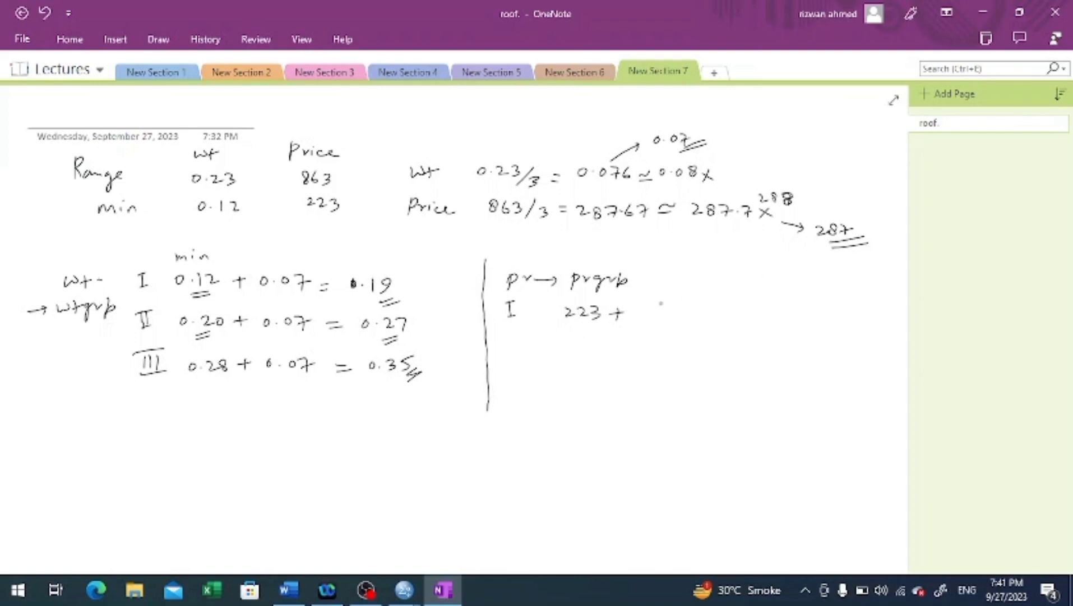
mouse_move(640, 305)
left_mouse_down()
mouse_move(657, 314)
mouse_move(660, 305)
mouse_move(670, 322)
mouse_move(747, 305)
mouse_move(734, 324)
mouse_move(713, 319)
mouse_move(728, 304)
mouse_move(751, 324)
left_mouse_up()
left_click_drag(766, 318, 753, 329)
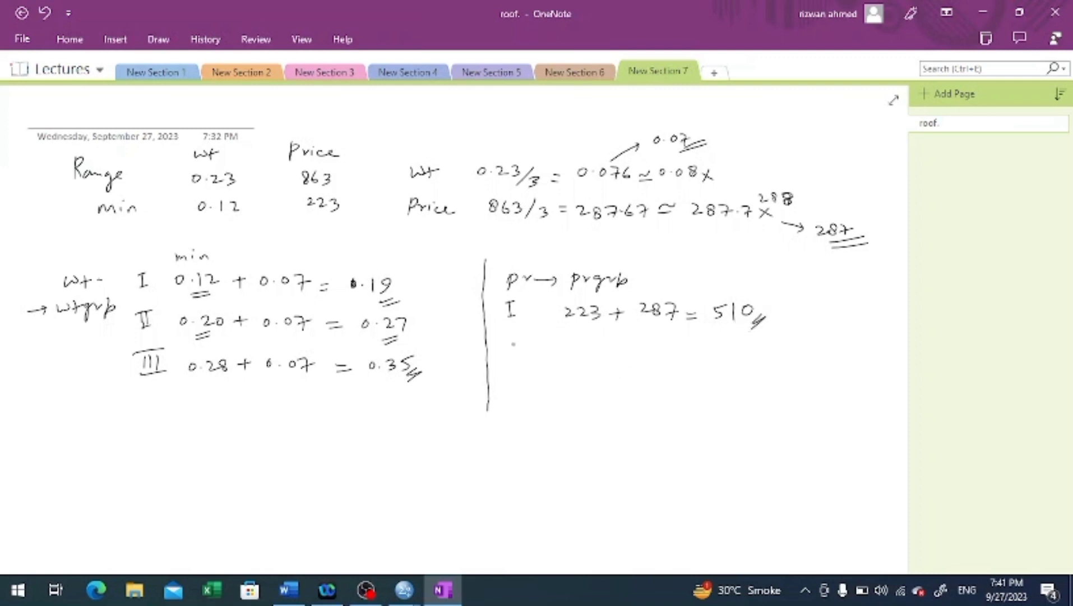
Step: Write price groups II (511 + 287 = 798) and III (799 + 287 = 1086)
mouse_move(510, 336)
left_mouse_down()
mouse_move(516, 358)
mouse_move(530, 336)
left_mouse_up()
mouse_move(568, 338)
left_mouse_down()
mouse_move(567, 353)
mouse_move(579, 337)
mouse_move(584, 353)
mouse_move(624, 347)
mouse_move(617, 354)
mouse_move(655, 349)
mouse_move(662, 337)
mouse_move(673, 353)
left_mouse_up()
left_click_drag(667, 343, 710, 342)
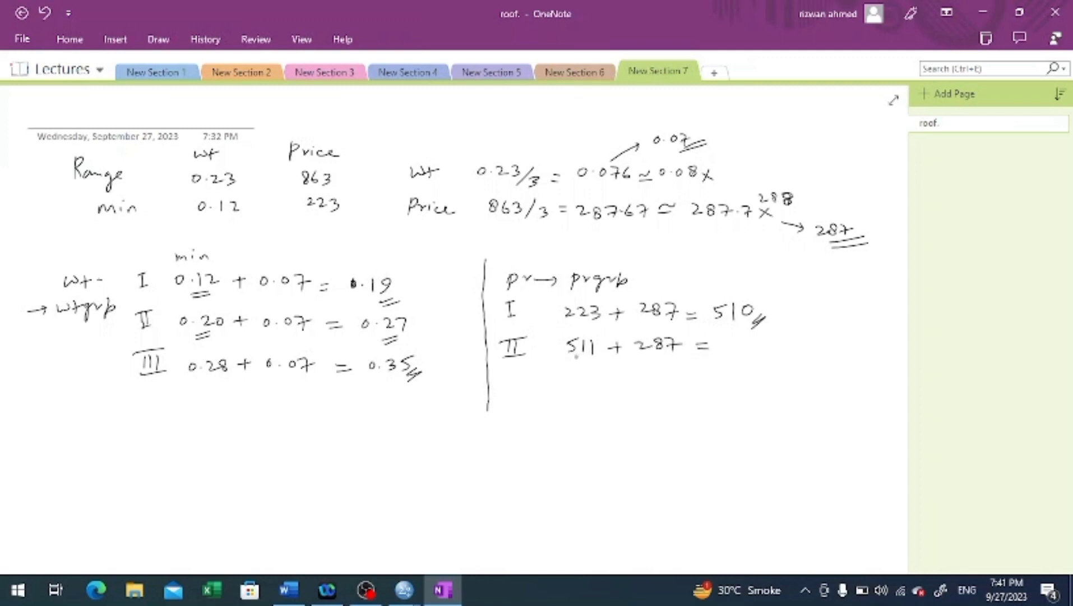
left_click_drag(753, 348, 753, 339)
left_click_drag(743, 343, 727, 360)
mouse_move(508, 379)
left_mouse_down()
mouse_move(509, 397)
mouse_move(537, 396)
mouse_move(534, 373)
mouse_move(583, 377)
mouse_move(575, 396)
mouse_move(663, 382)
mouse_move(676, 394)
mouse_move(715, 381)
left_mouse_up()
mouse_move(702, 388)
left_mouse_down()
mouse_move(757, 383)
mouse_move(727, 392)
mouse_move(748, 378)
mouse_move(763, 396)
left_mouse_up()
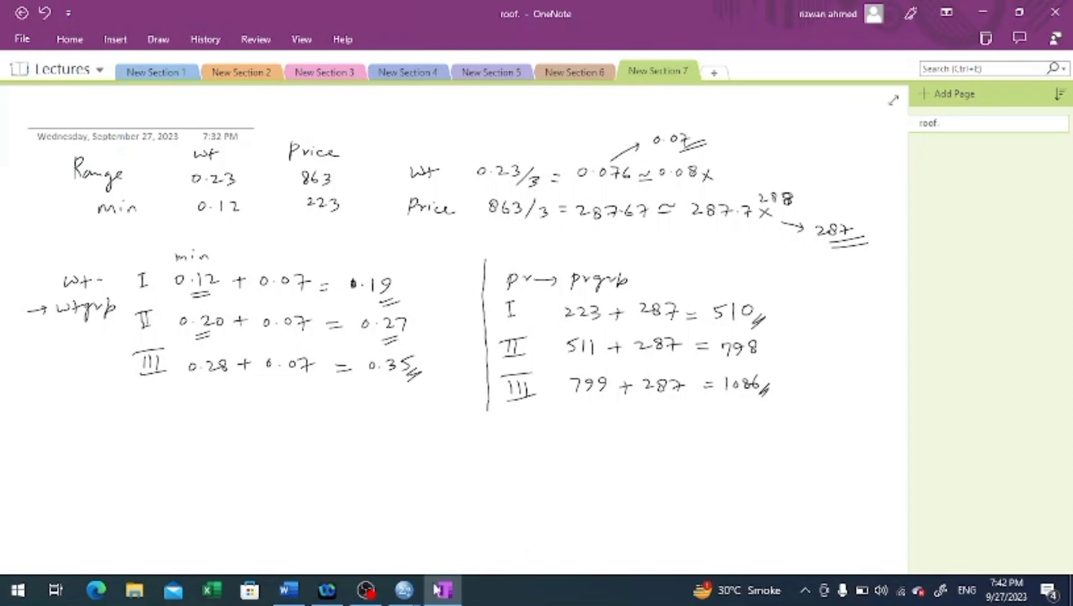
mouse_move(408, 590)
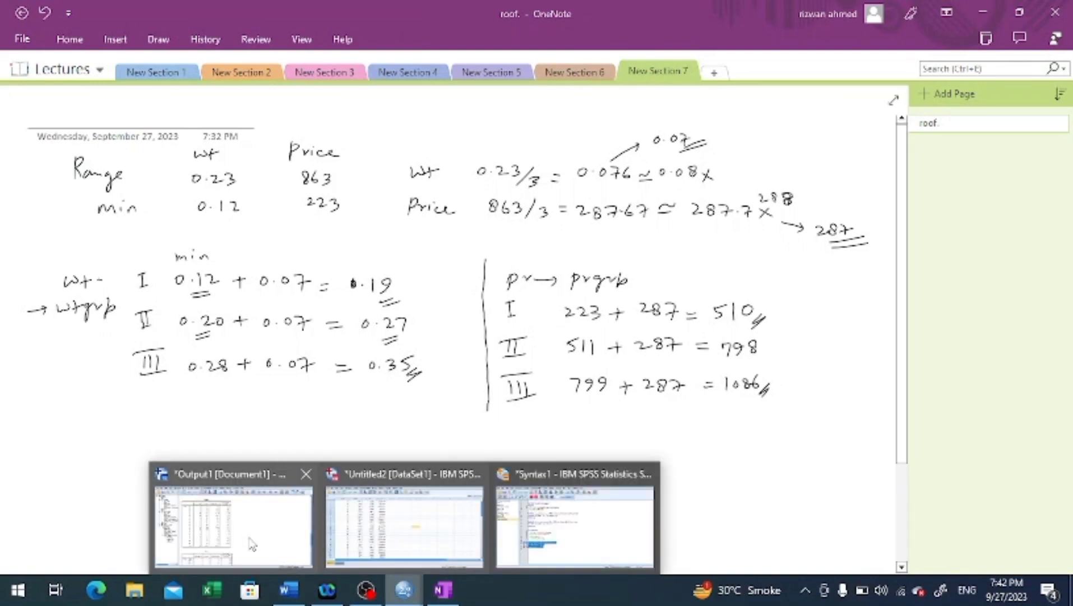
left_click(234, 527)
scroll(790, 400, "down", 5)
scroll(791, 401, "down", 3)
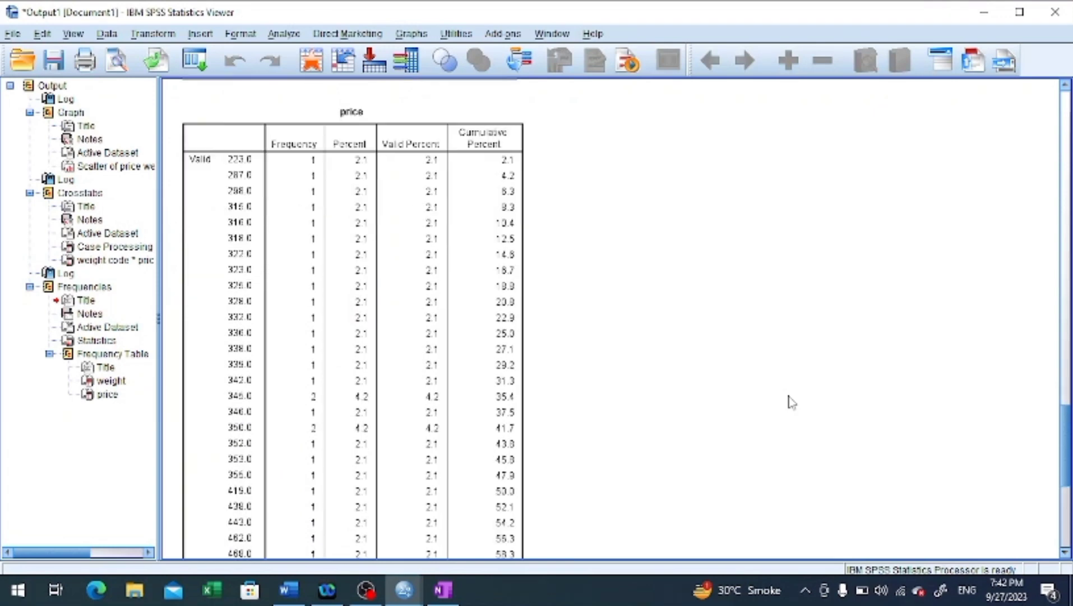
scroll(792, 399, "down", 5)
scroll(793, 396, "down", 2)
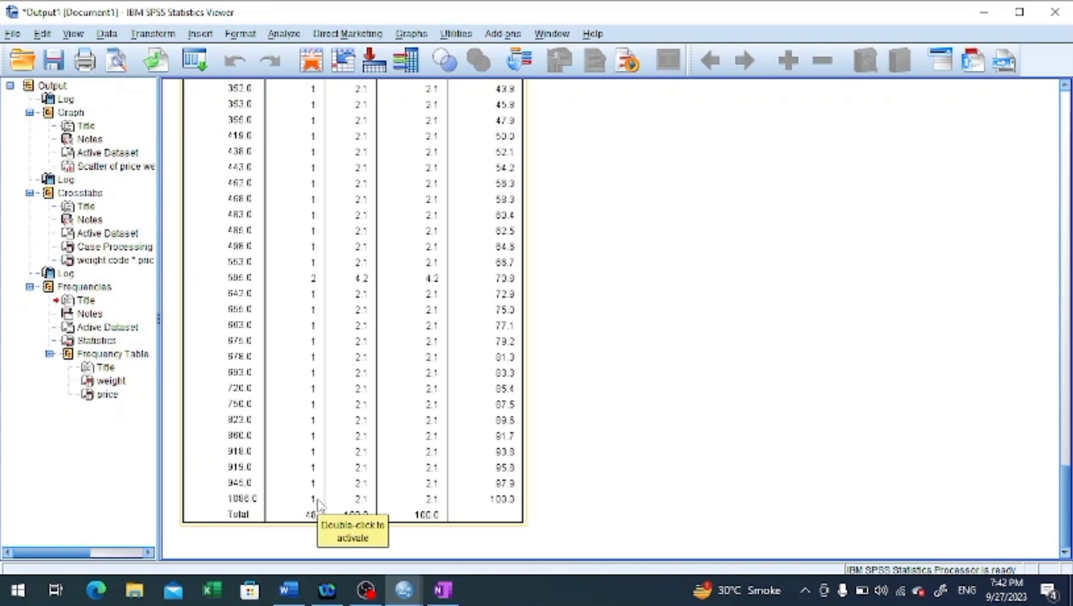
left_click(443, 590)
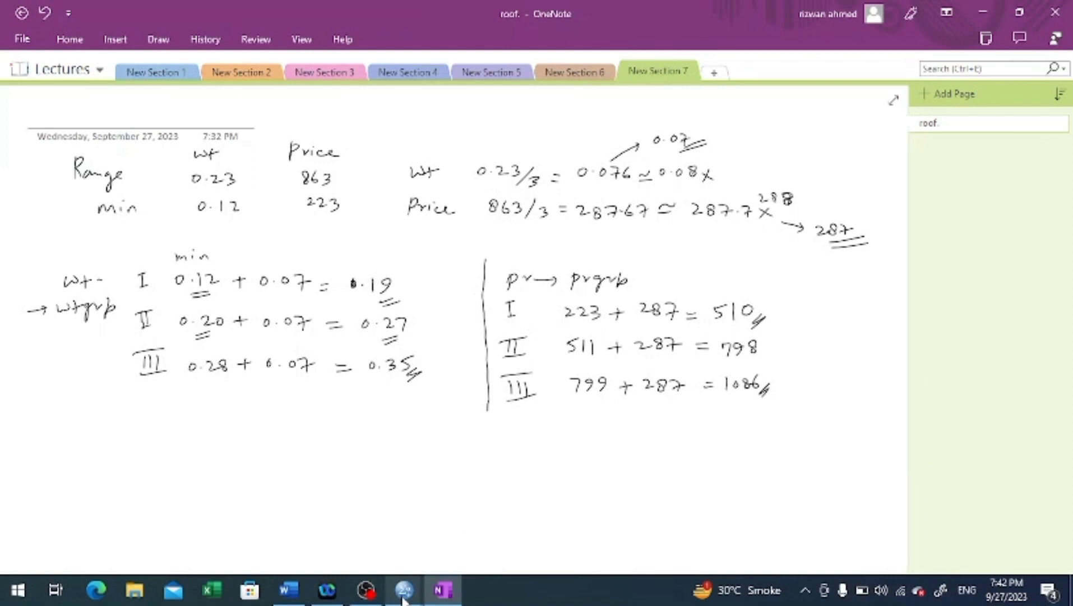
Step: Open Recode into Different Variables in the diamond data and reset the previous price recode
mouse_move(403, 589)
left_click(375, 544)
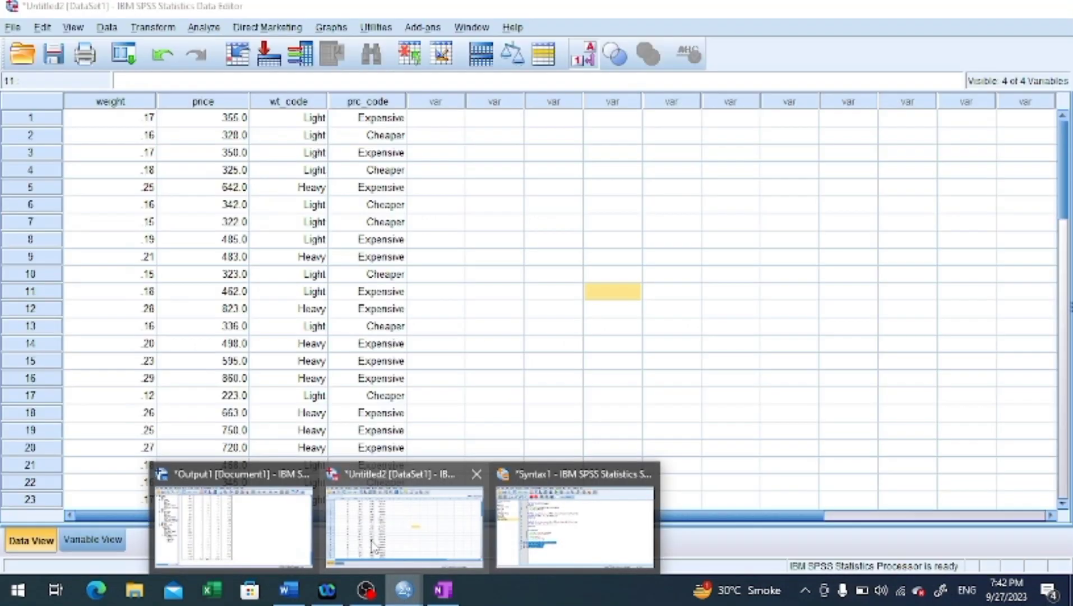
left_click(197, 31)
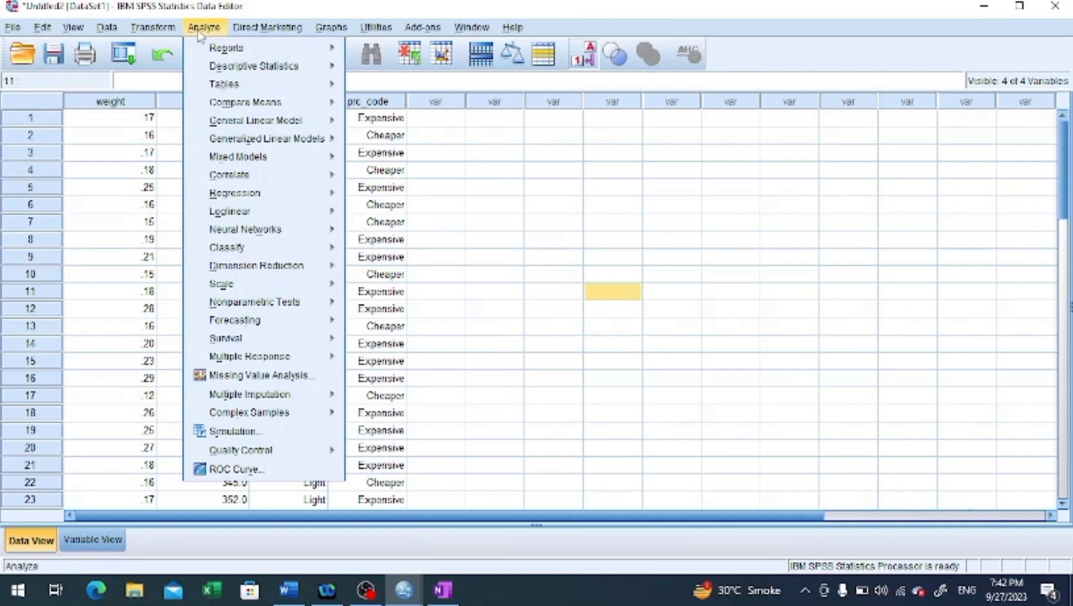
mouse_move(171, 34)
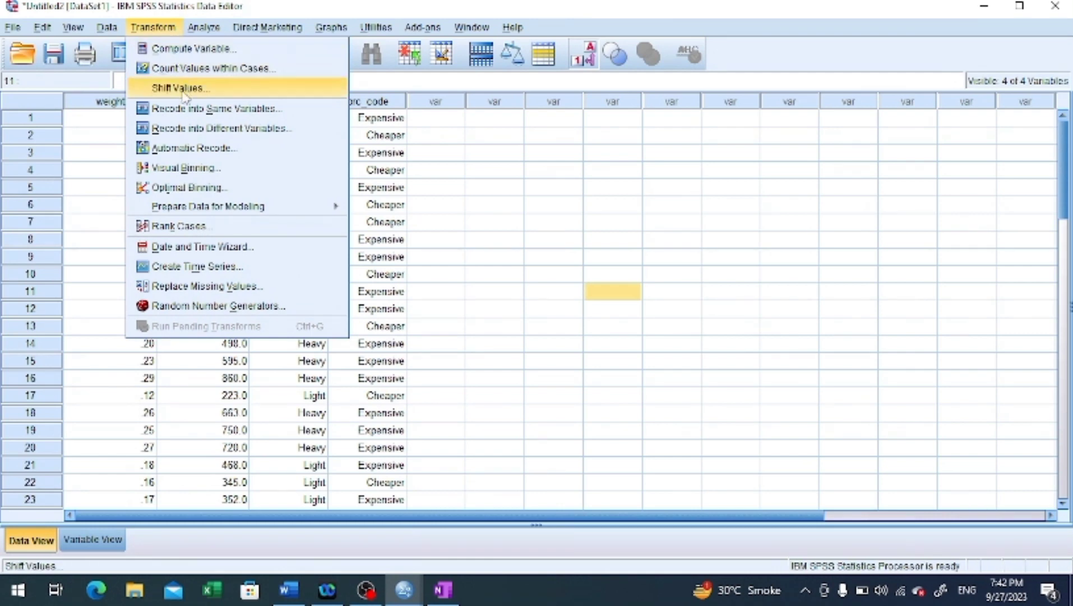
left_click(188, 130)
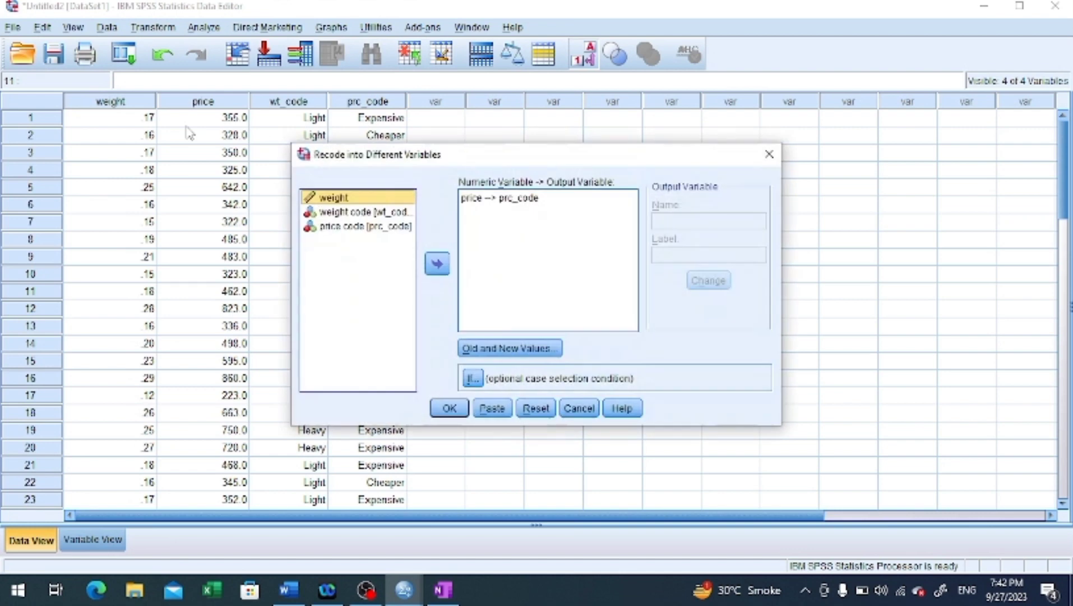
left_click(536, 410)
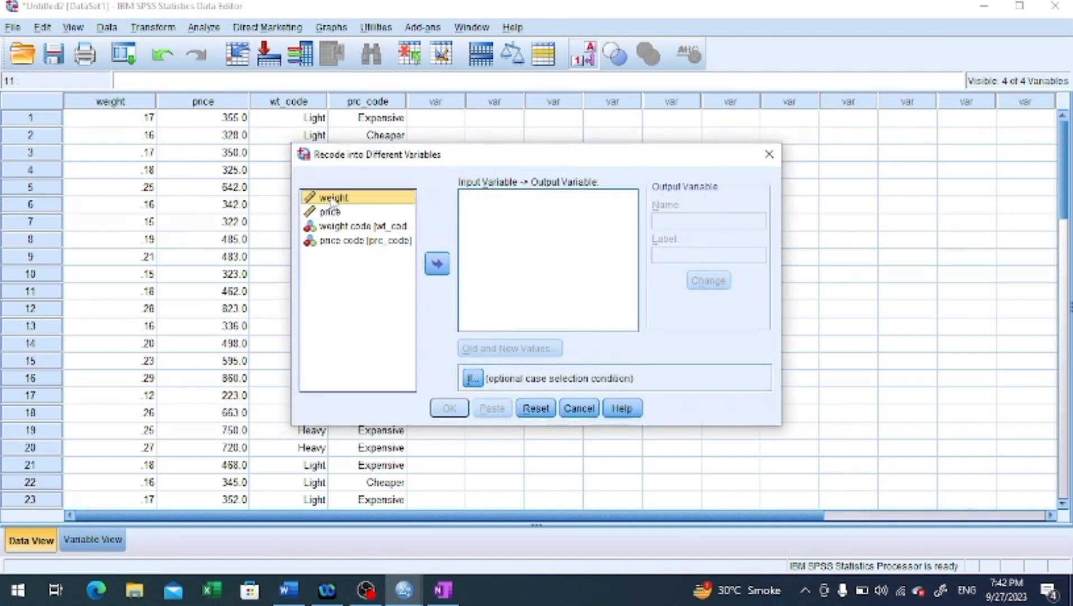
Step: Recode weight into a new variable wtgrp labelled 'weight group'
left_click(435, 264)
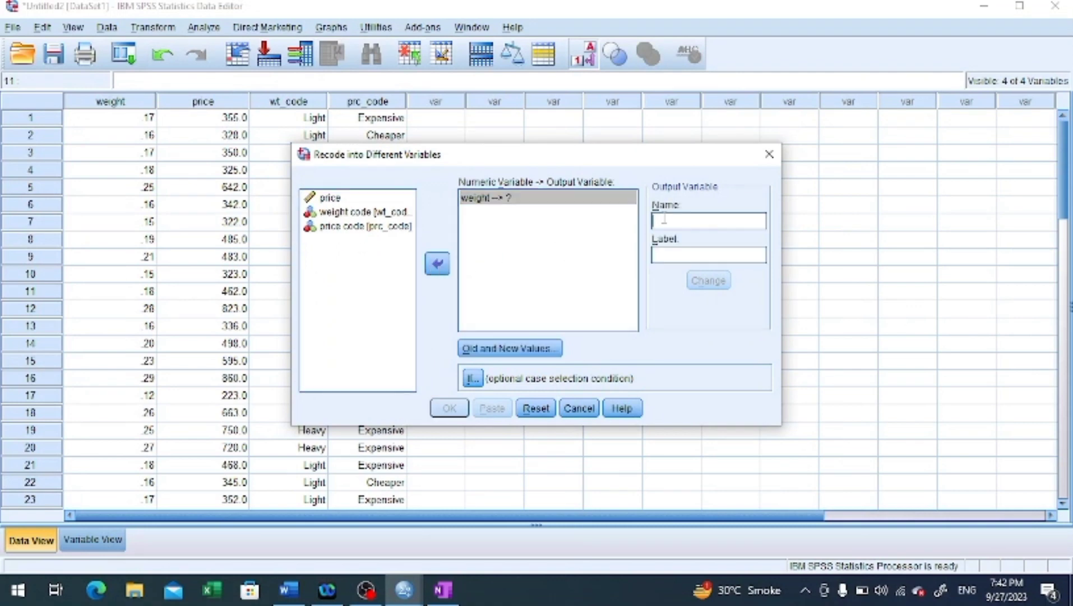
type("w")
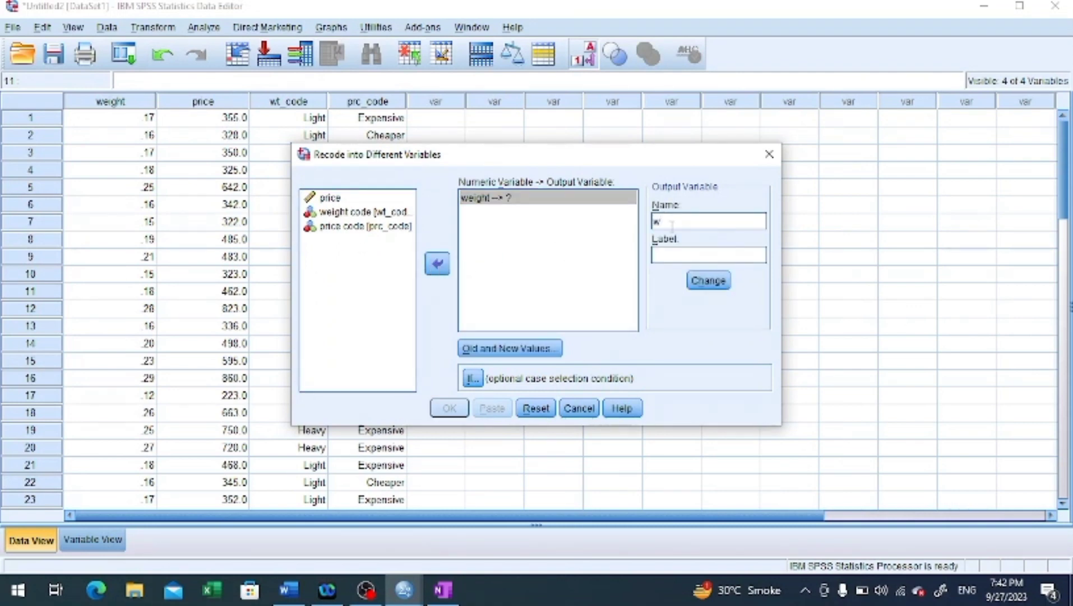
type("tgrp")
left_click(680, 257)
type("weight group")
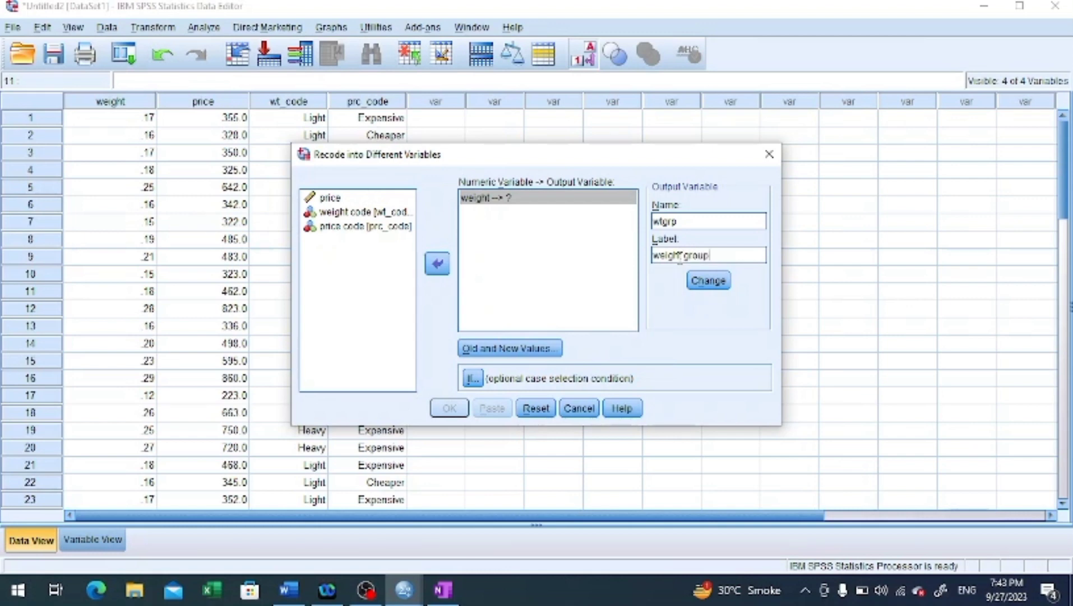
left_click(708, 280)
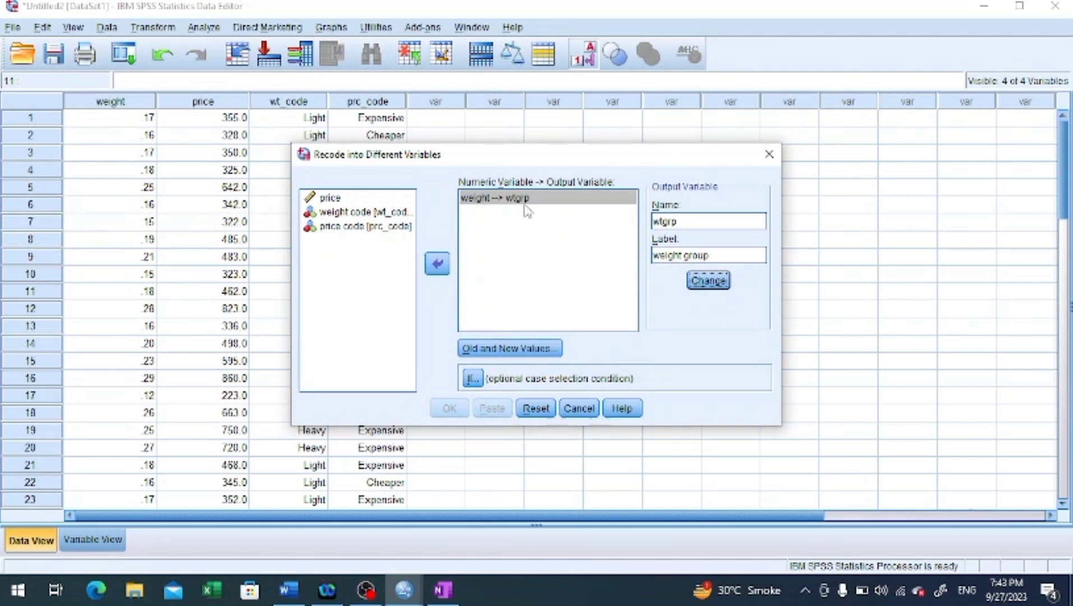
Step: Choose a Lowest-through range in Old and New Values, then check the weight limits in OneNote
left_click(543, 349)
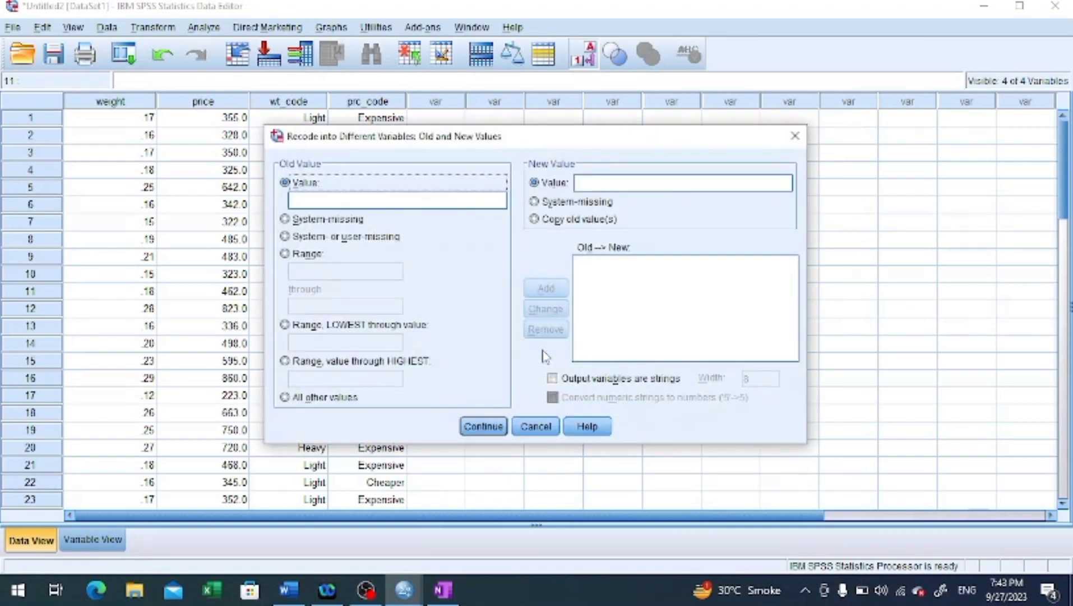
left_click(285, 326)
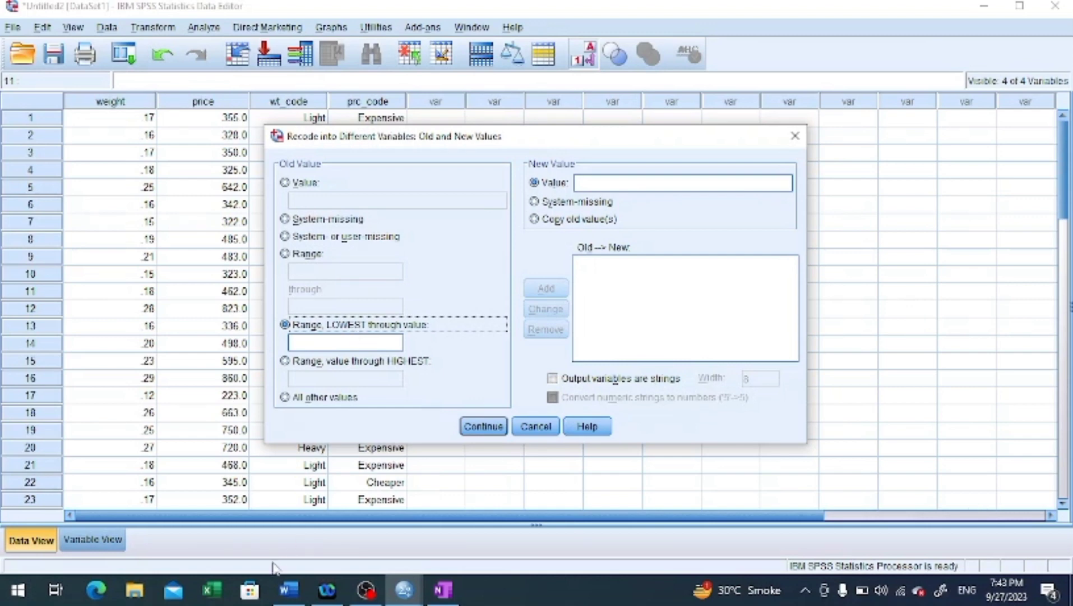
left_click(445, 590)
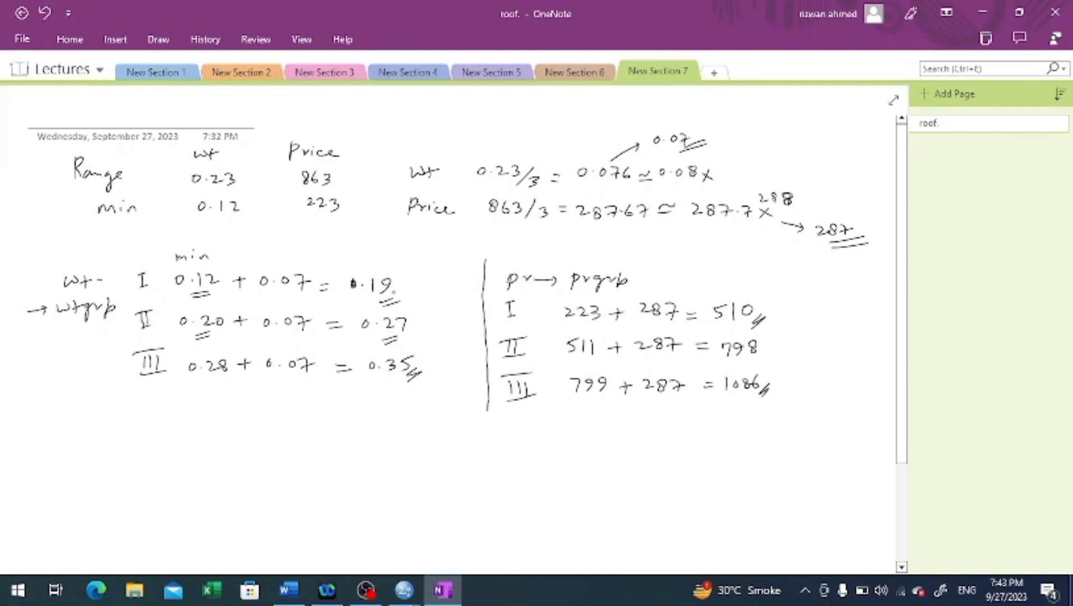
Step: Return to the SPSS Old and New Values settings from OneNote
mouse_move(404, 589)
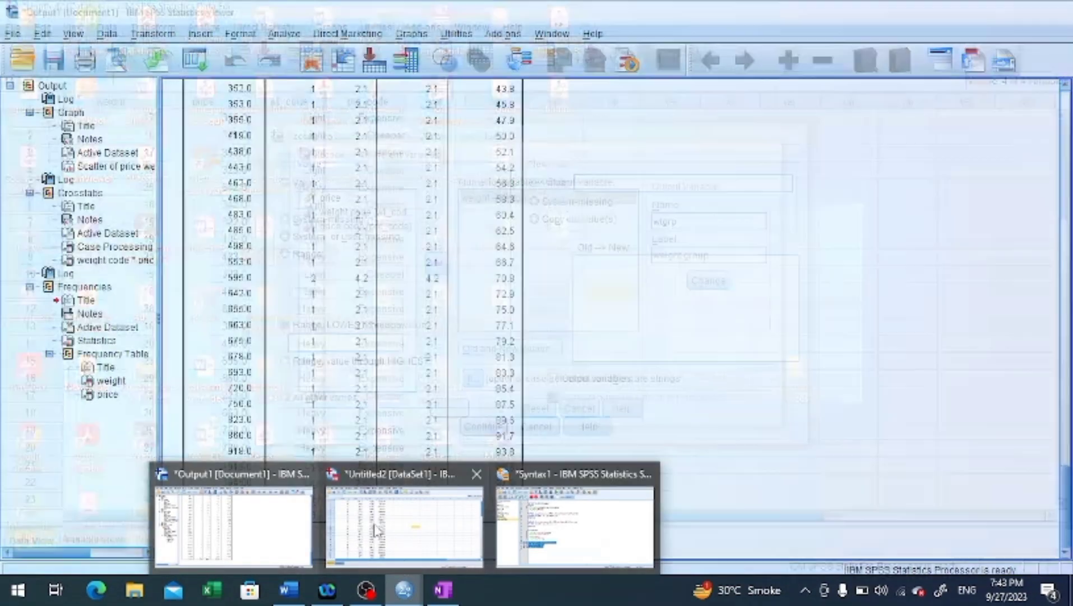
left_click(404, 524)
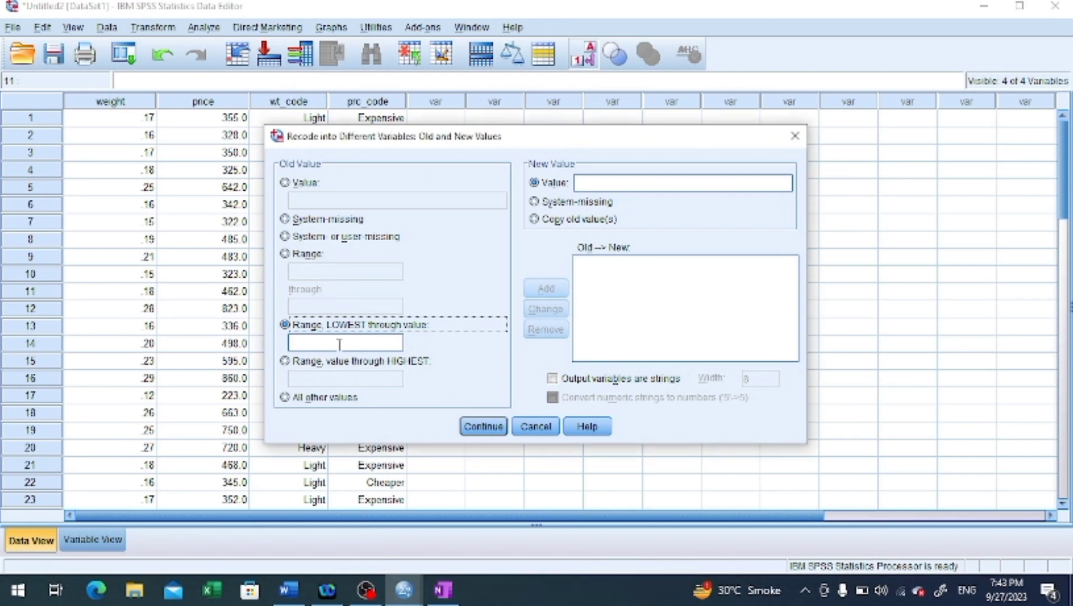
Step: Add the weight rule Lowest thru 0.19 → 1, then check the next limits in OneNote
type("0.")
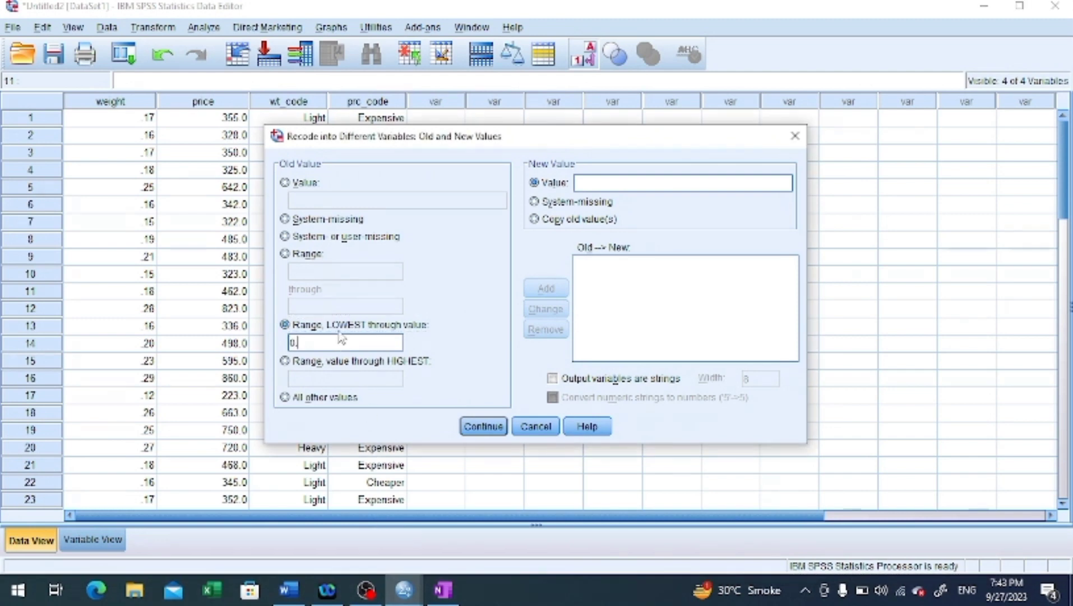
type("19")
left_click(617, 183)
type("1")
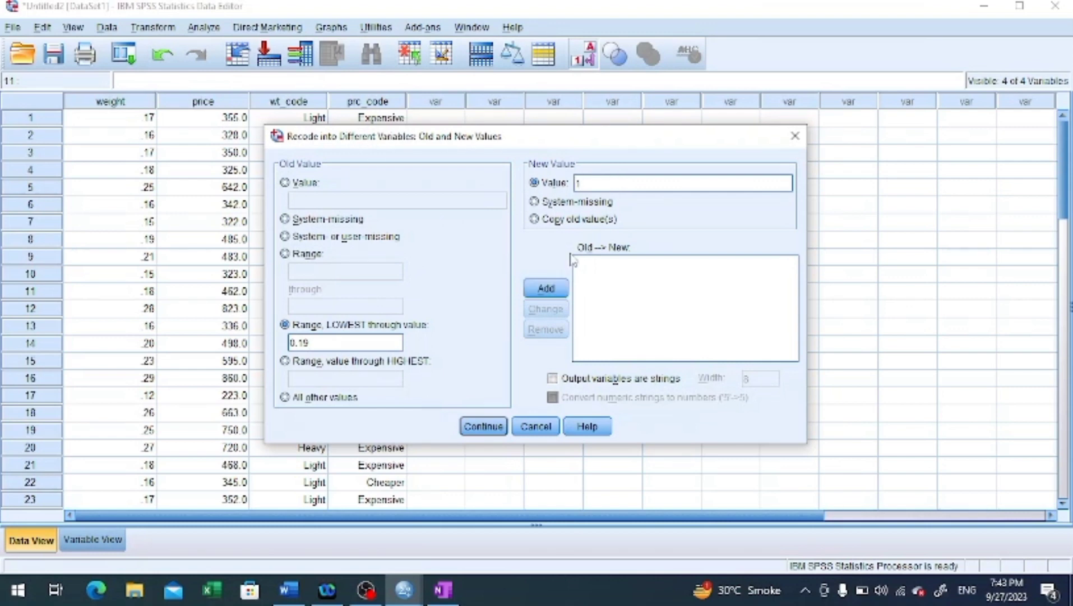
left_click(544, 289)
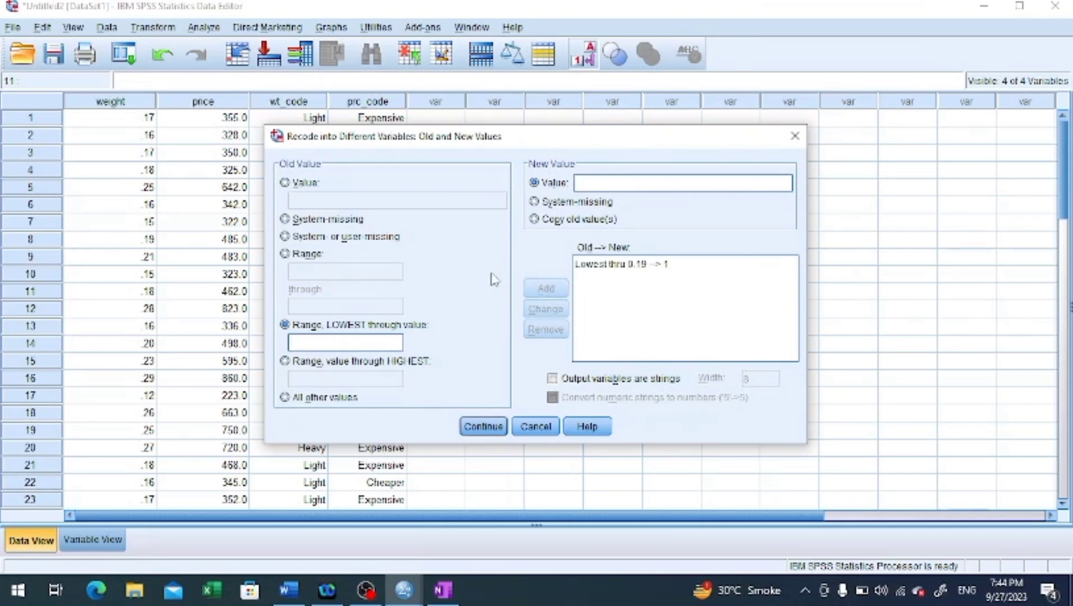
left_click(444, 590)
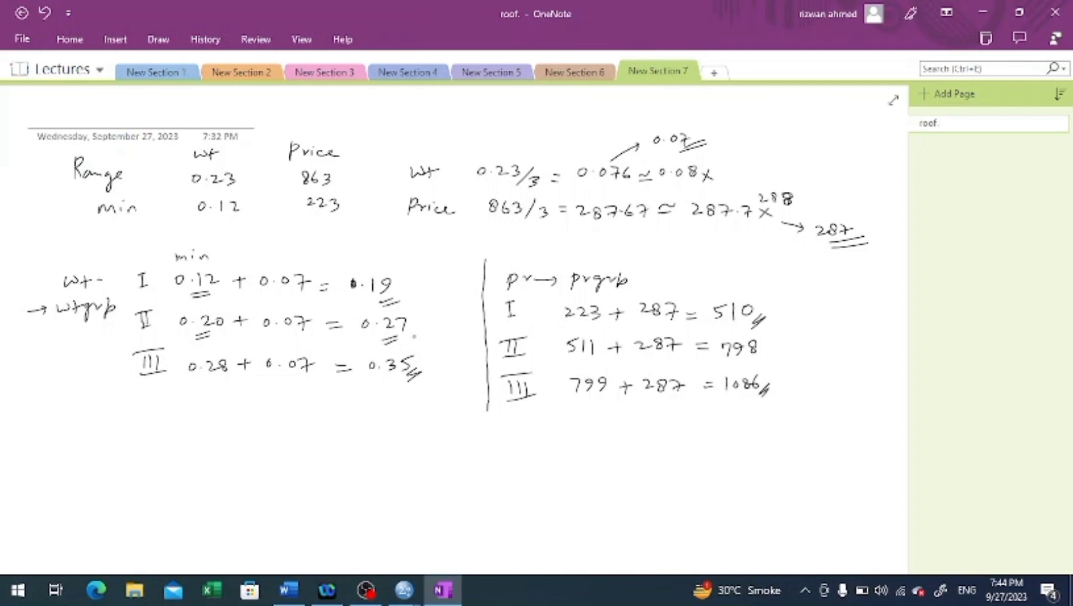
Step: Go back from OneNote to the SPSS recode value settings
mouse_move(404, 589)
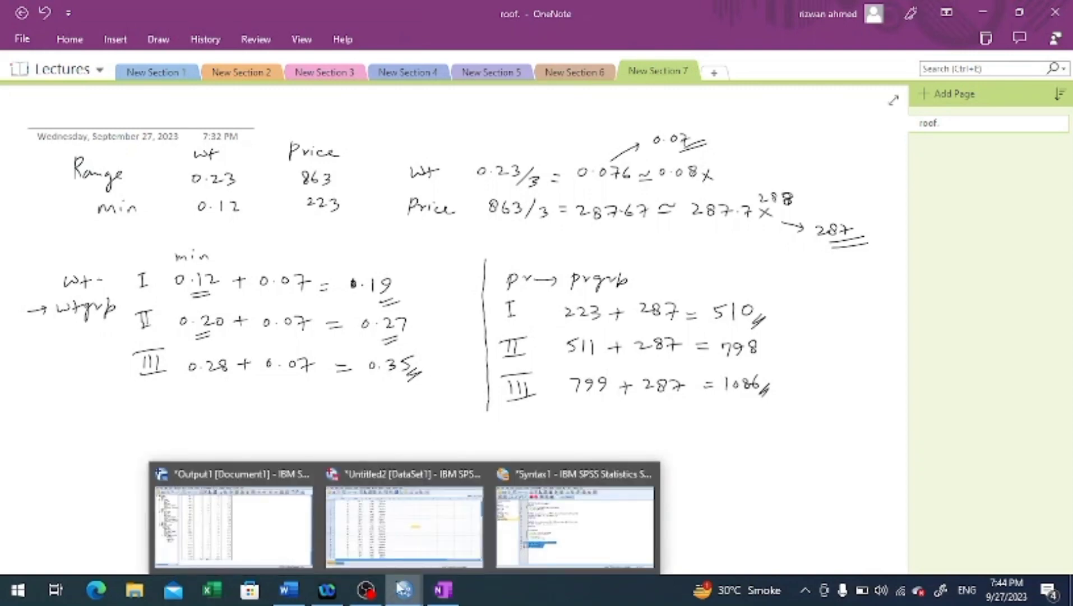
left_click(362, 530)
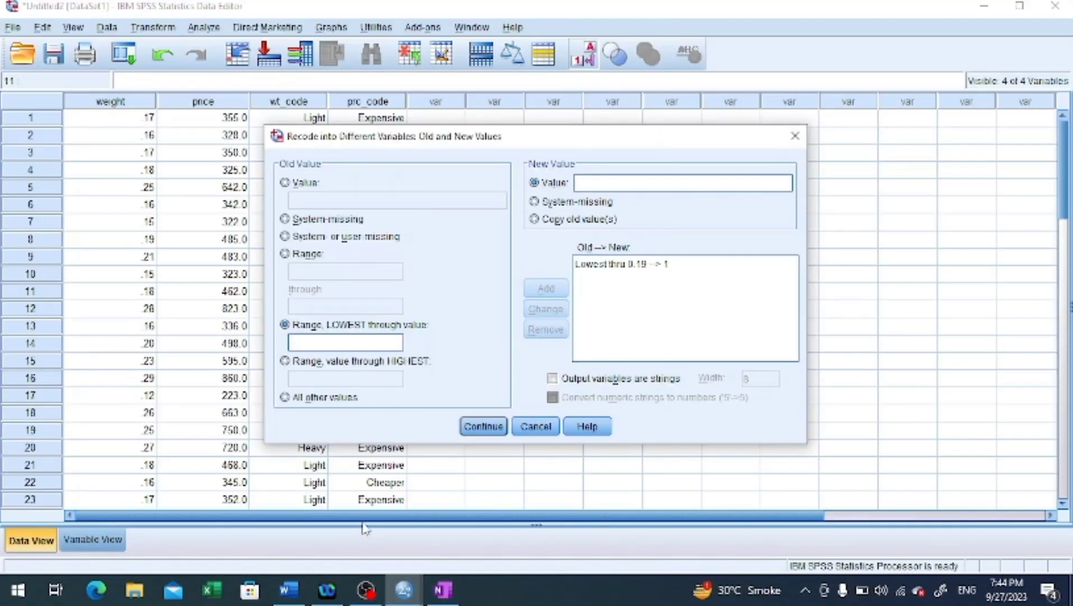
Step: Add the weight range rule 0.20 through 0.27 → 2
left_click(285, 254)
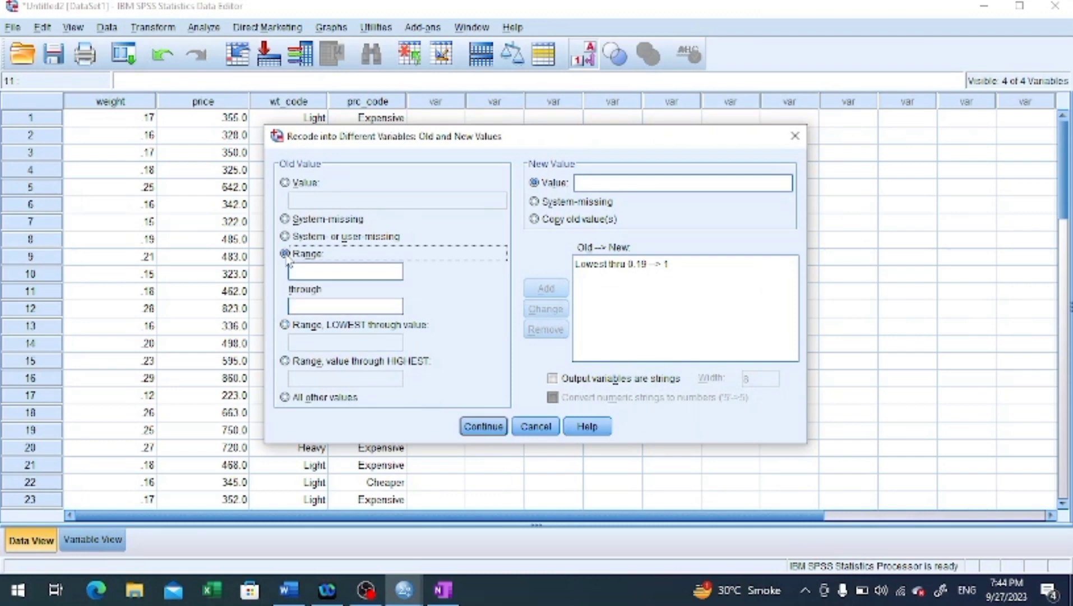
left_click(387, 272)
type("0.20")
left_click(386, 302)
type("0.27")
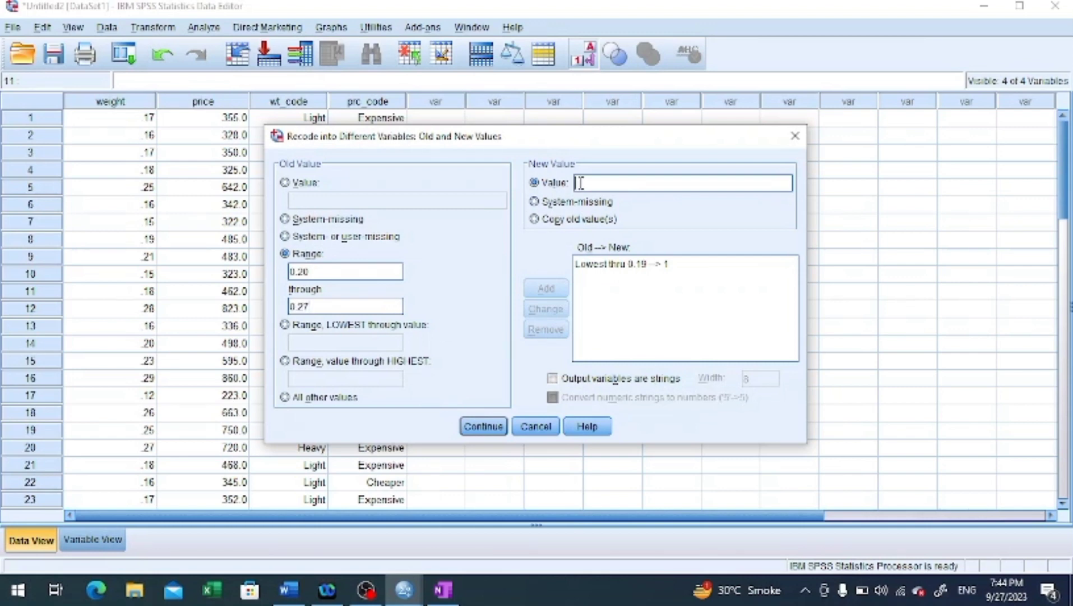
type(" --> 2")
left_click(563, 289)
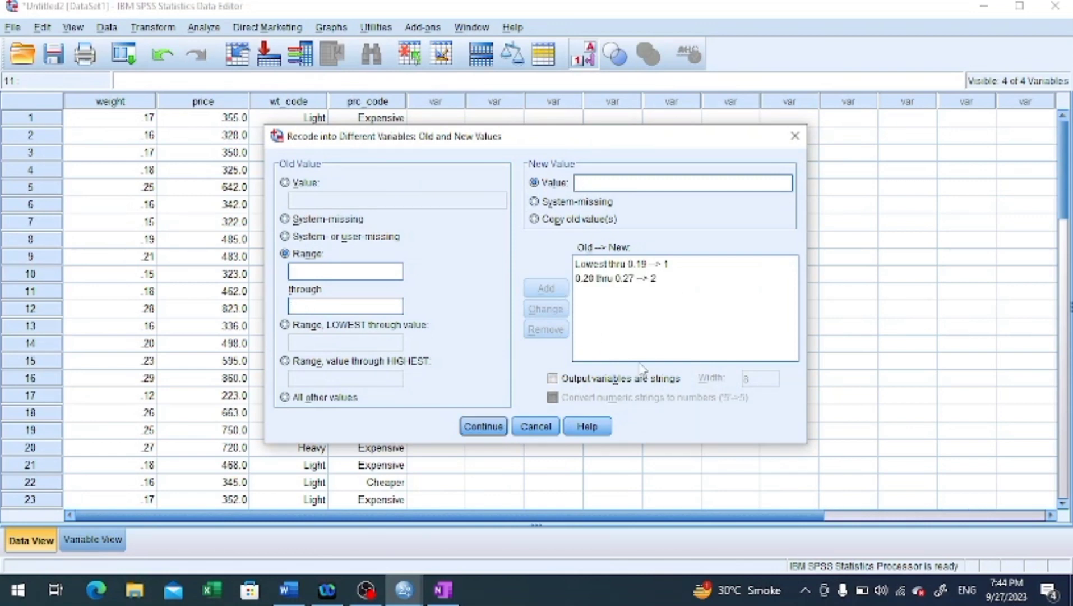
Step: Add 0.28 through Highest → 3, accept the rules and paste the RECODE syntax
left_click(284, 362)
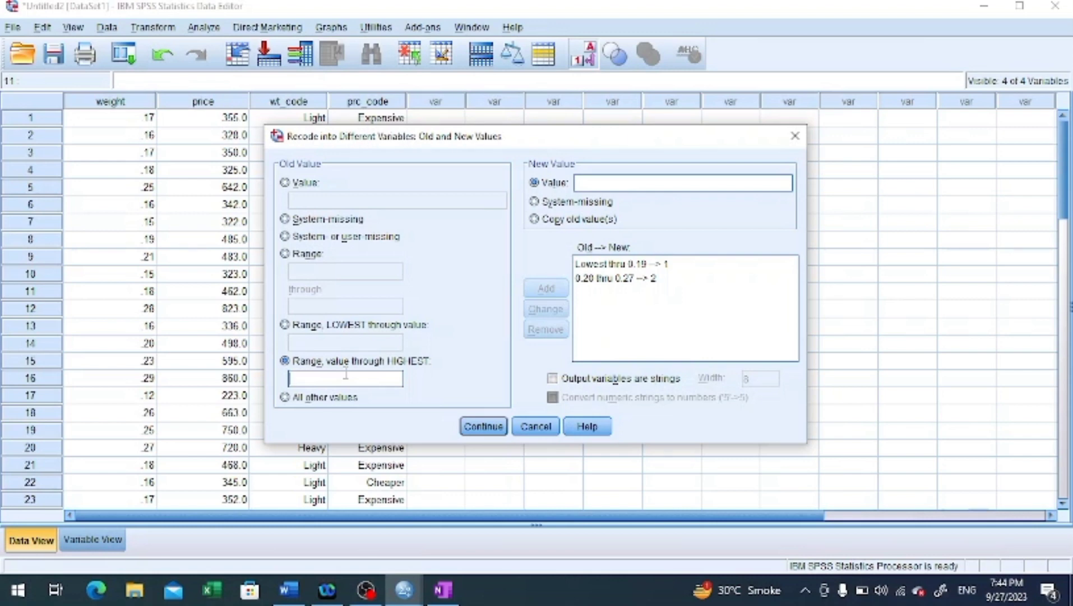
type("0.28")
left_click(596, 187)
type("3")
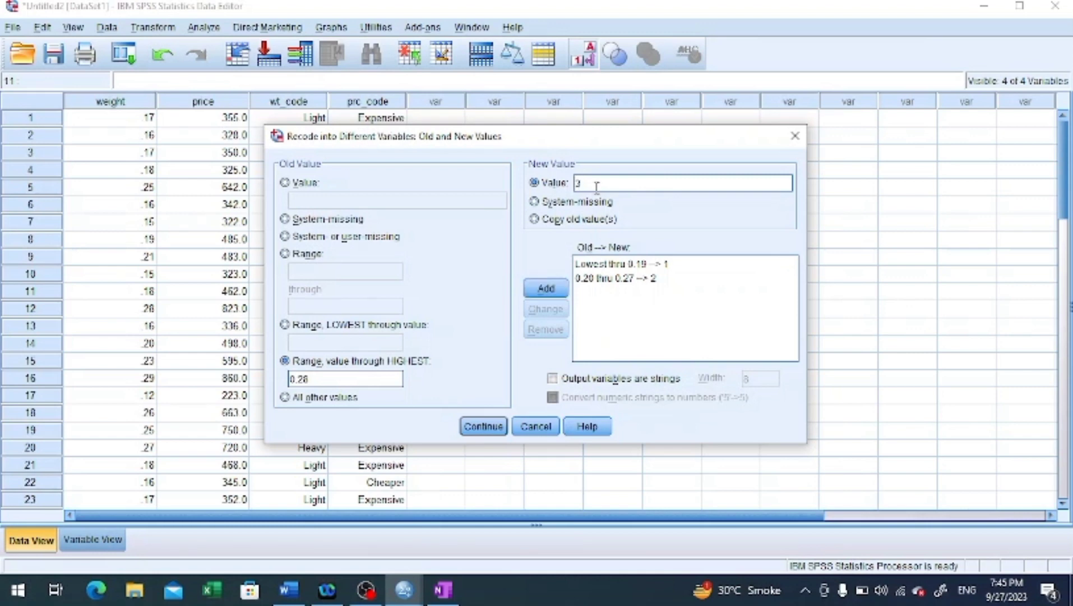
left_click(546, 288)
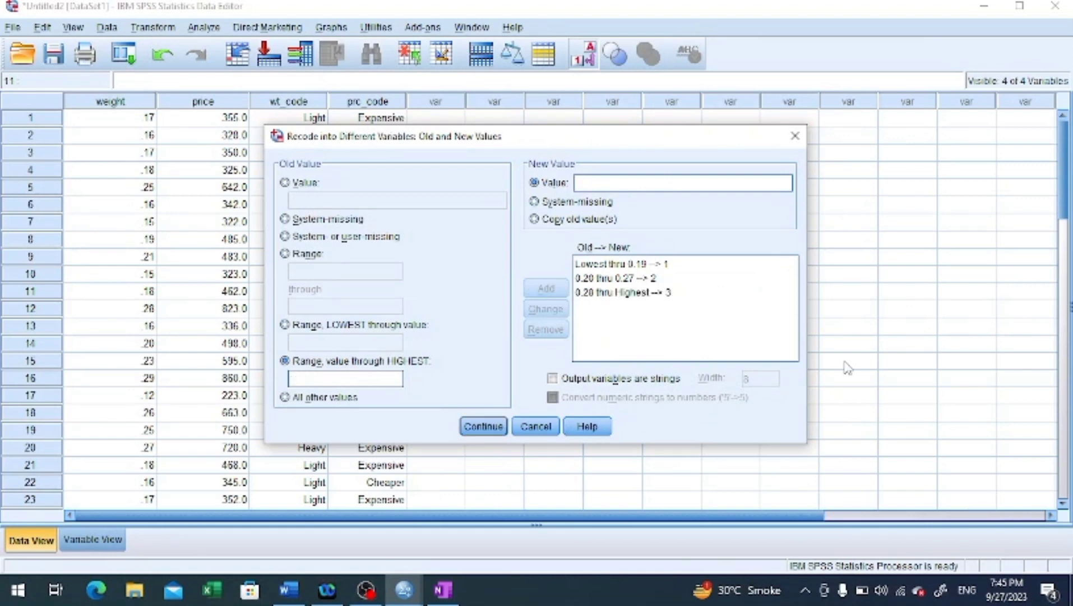
left_click(483, 427)
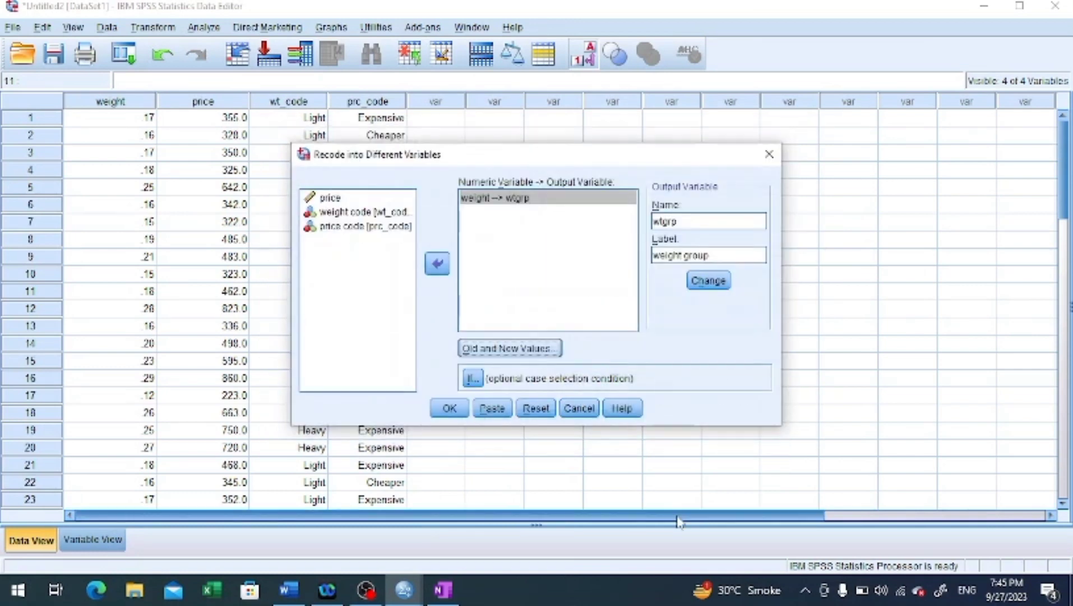
left_click(491, 408)
Step: Run the pasted RECODE lines 25–27 in Syntax1 to create the wtgrp column
left_click(443, 589)
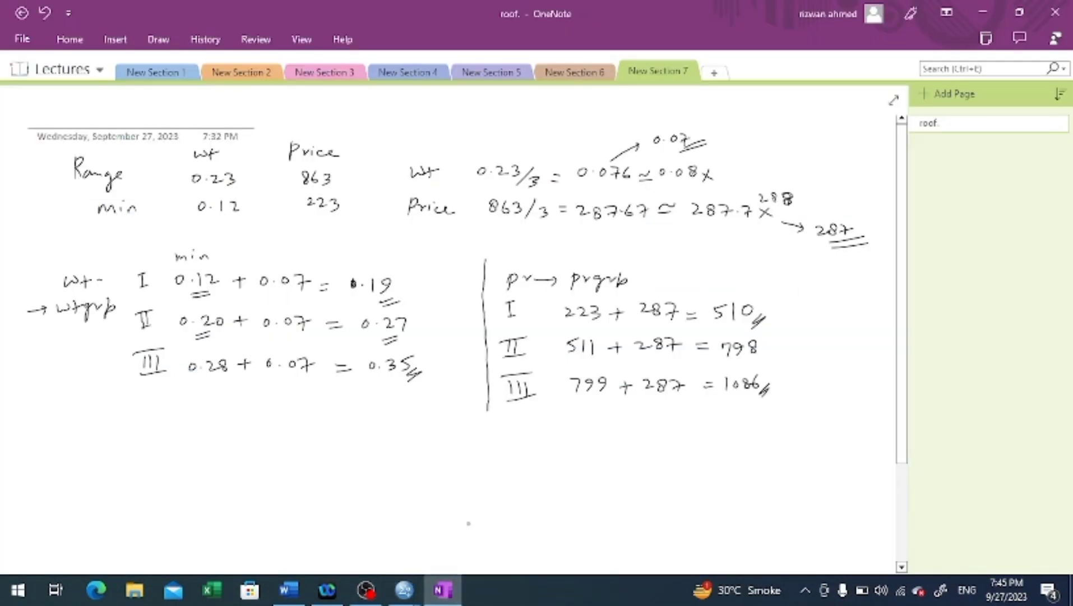
mouse_move(404, 588)
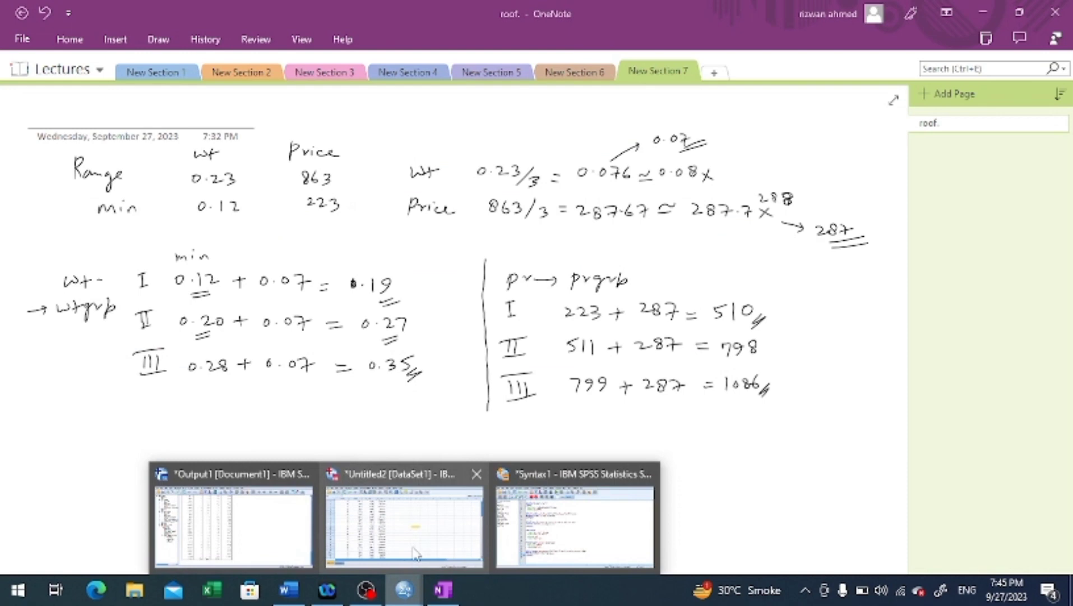
left_click(536, 536)
left_click_drag(273, 494, 203, 463)
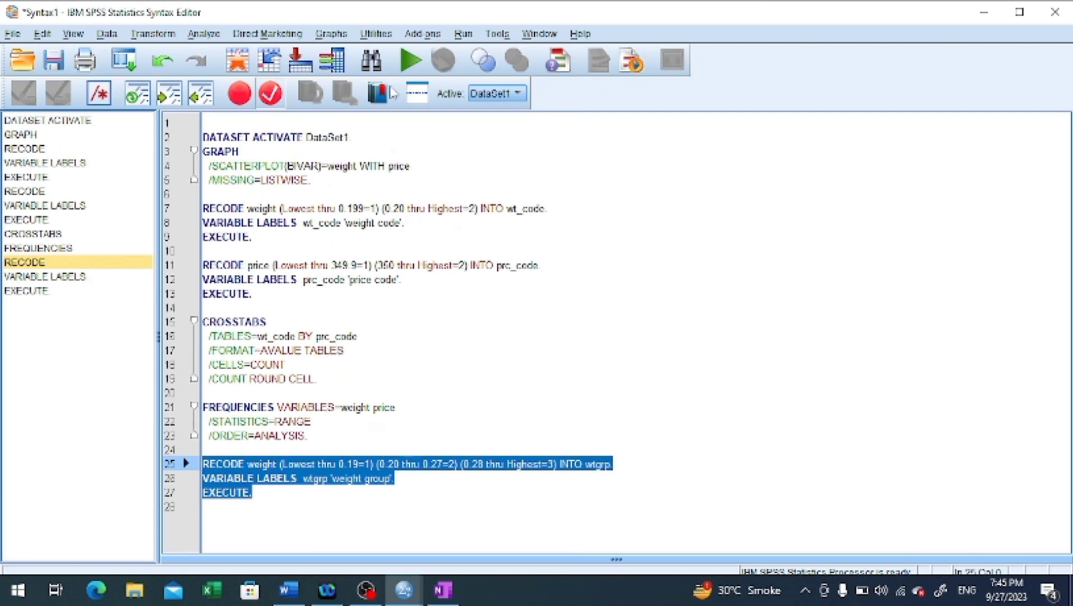
left_click(420, 60)
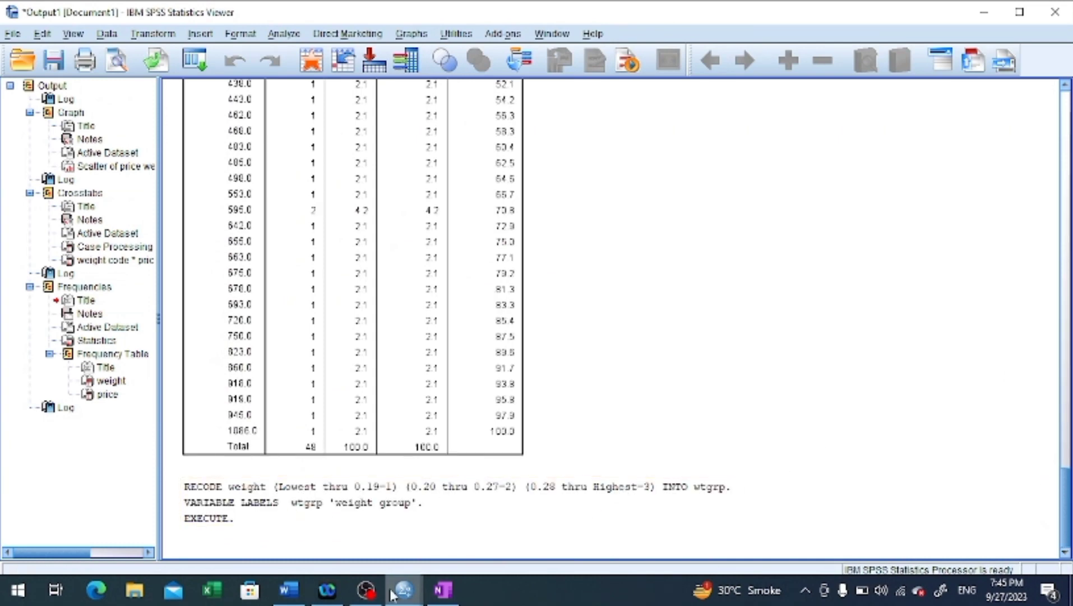
mouse_move(396, 593)
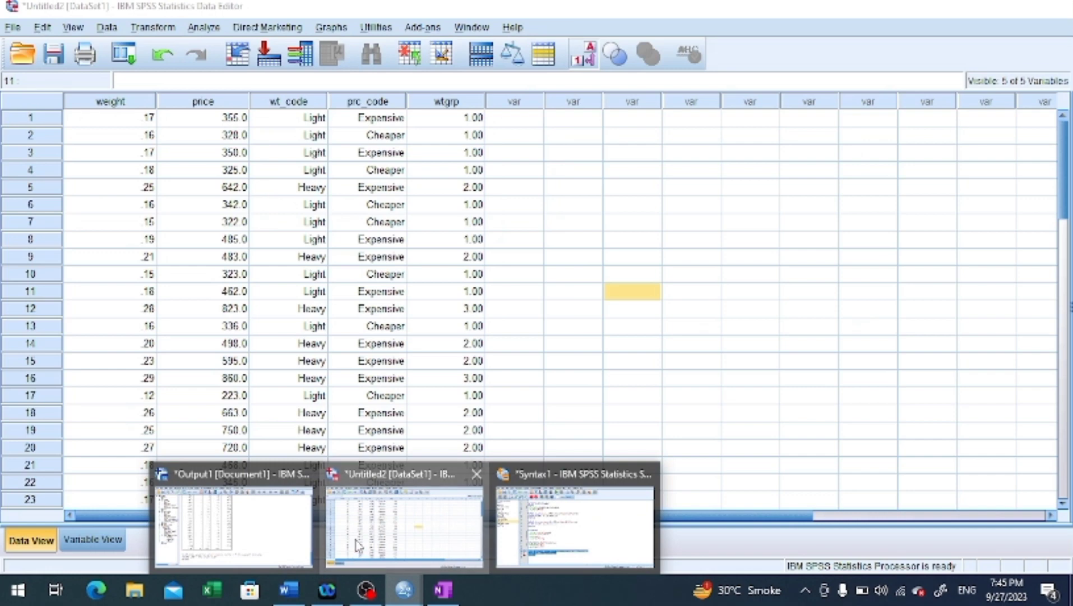
left_click(357, 545)
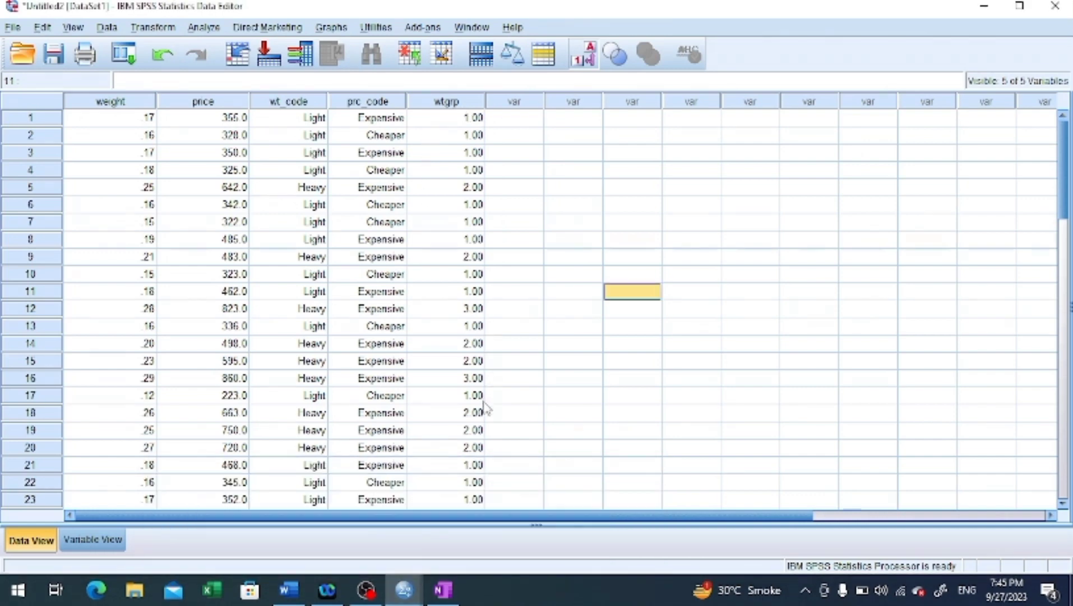
Step: Open wtgrp's value labels in Variable View and label 1 as Cheaper
left_click(97, 541)
left_click(441, 172)
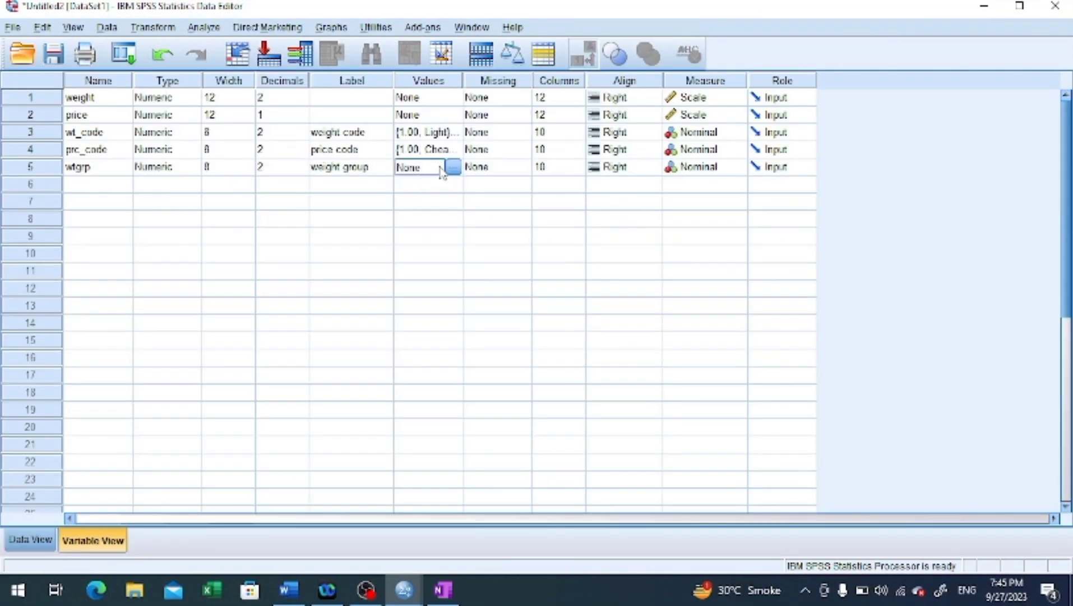
left_click(453, 167)
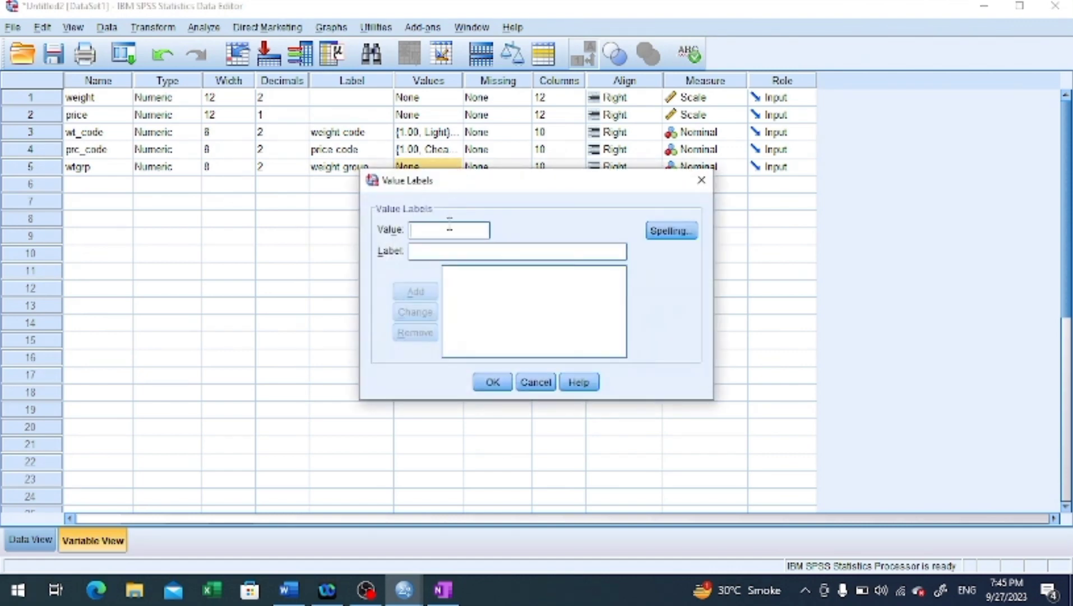
type("1")
left_click(440, 252)
type("Cheap")
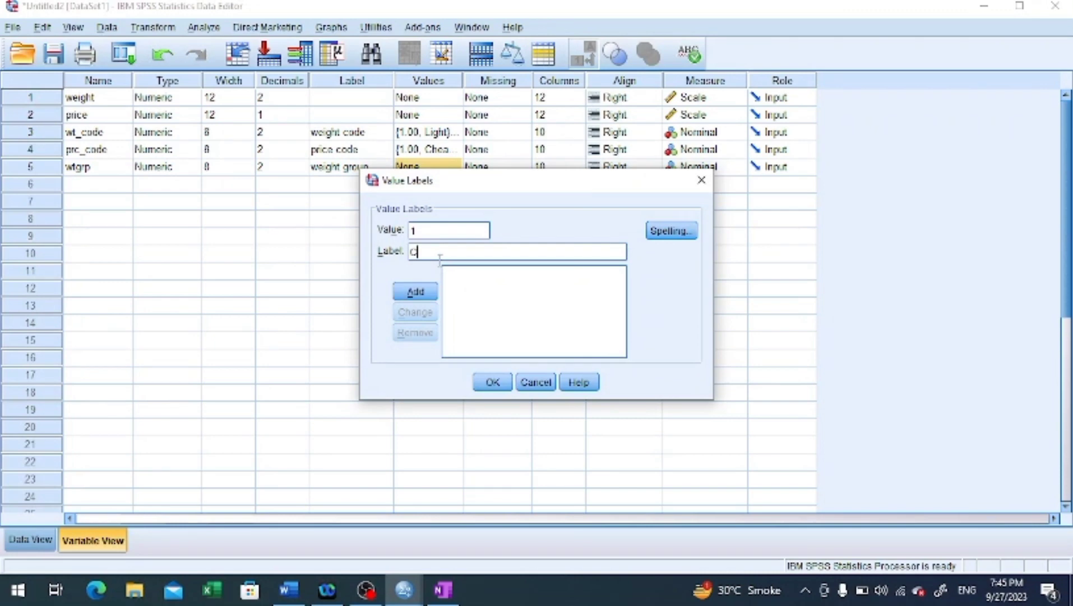
key("BackSpace")
key("BackSpace")
type("aper")
key("Return")
Step: Add value labels 2 = Moderate and 3 = Heavy, confirm, and return to Data View
type("2")
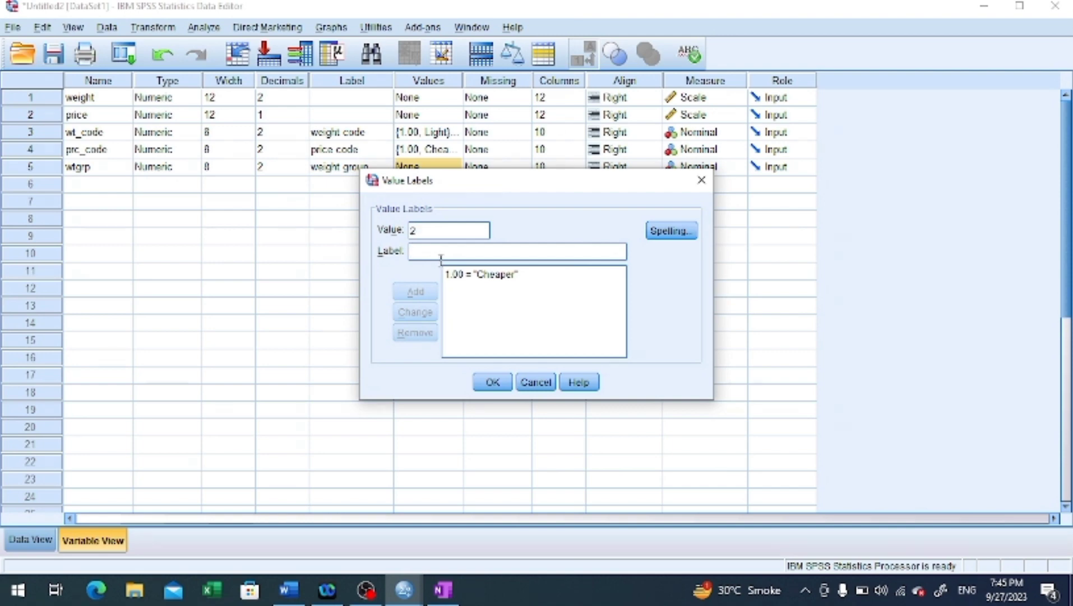
type("Moderate")
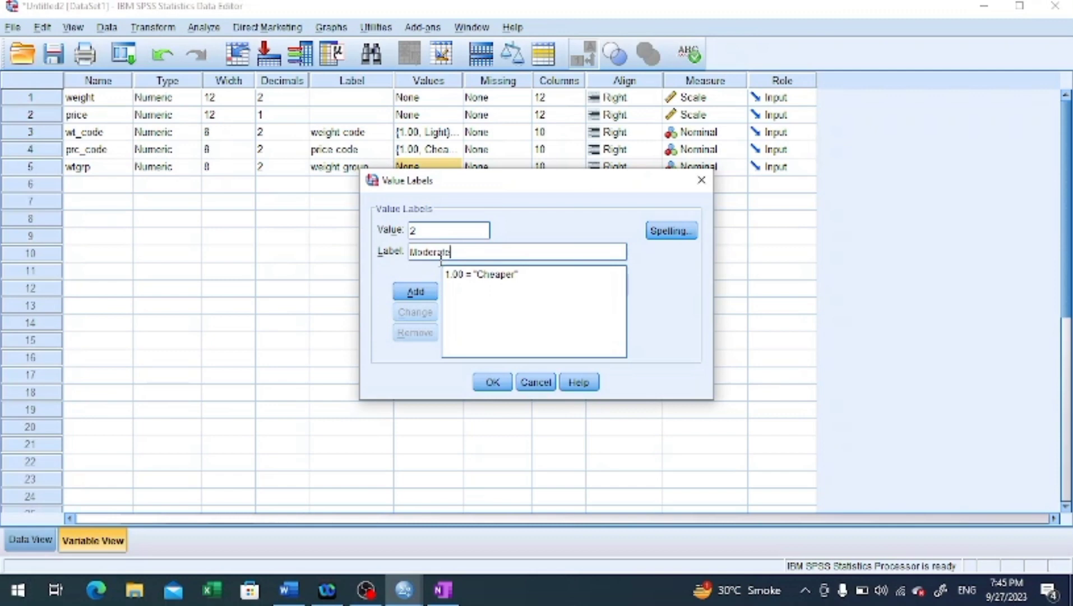
key("Return")
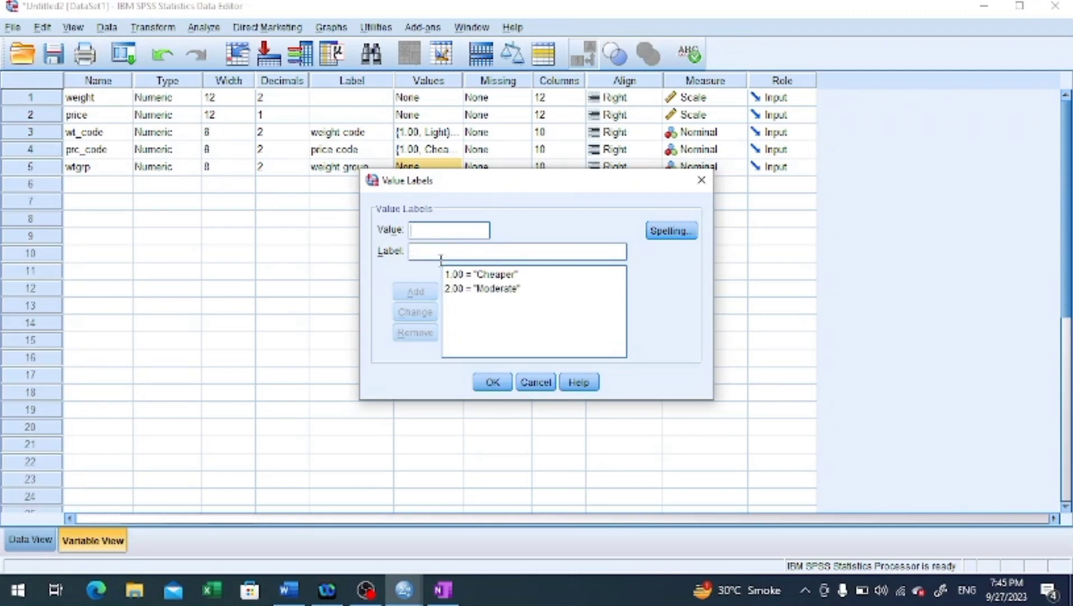
type("3")
left_click(451, 255)
type("E")
key("BackSpace")
type("Heavy")
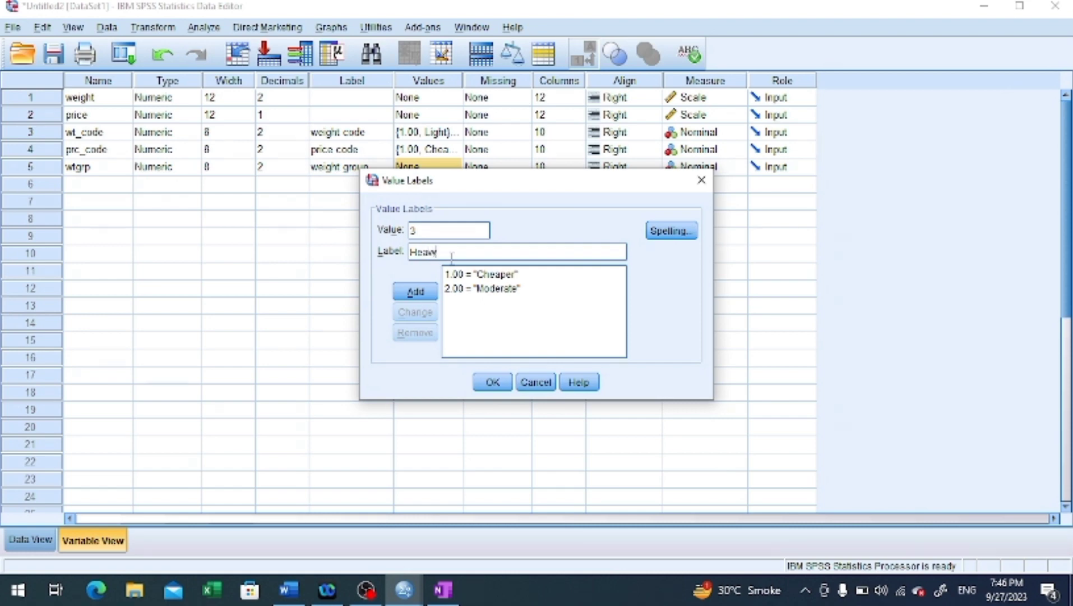
key("Return")
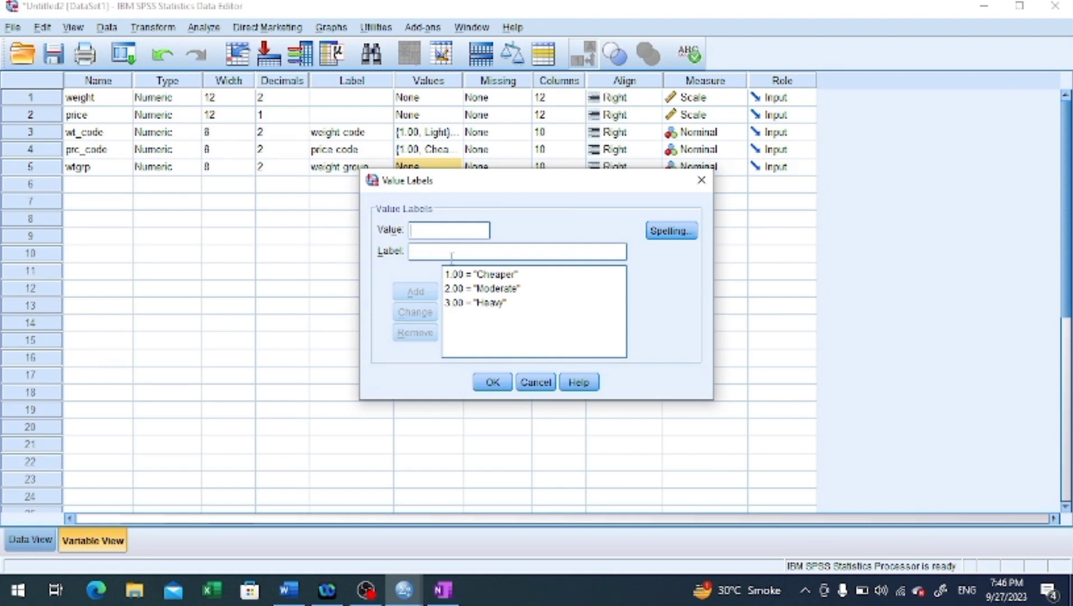
left_click(498, 390)
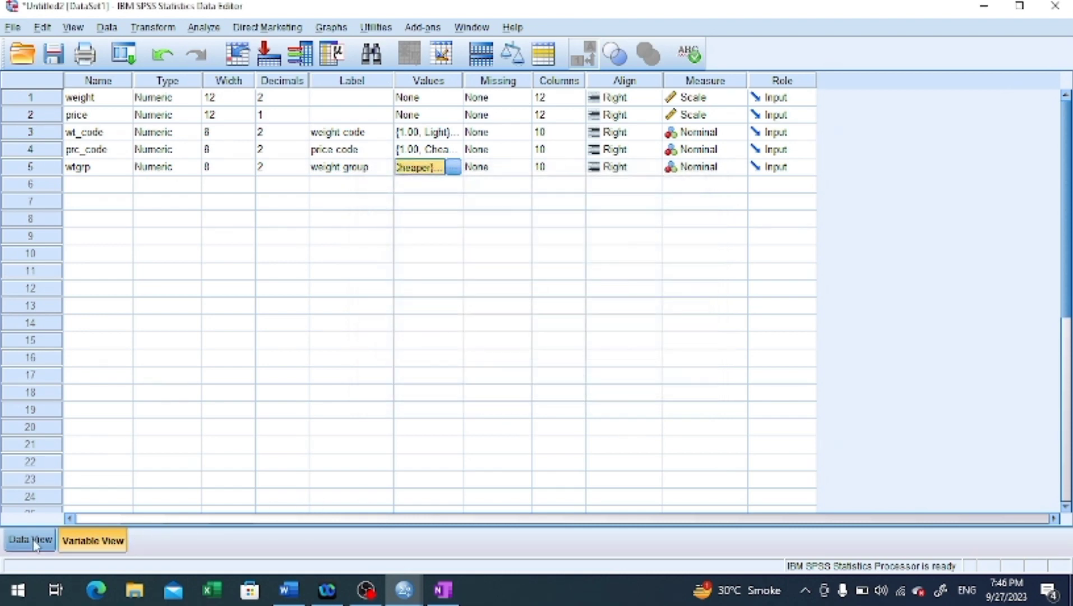
left_click(50, 543)
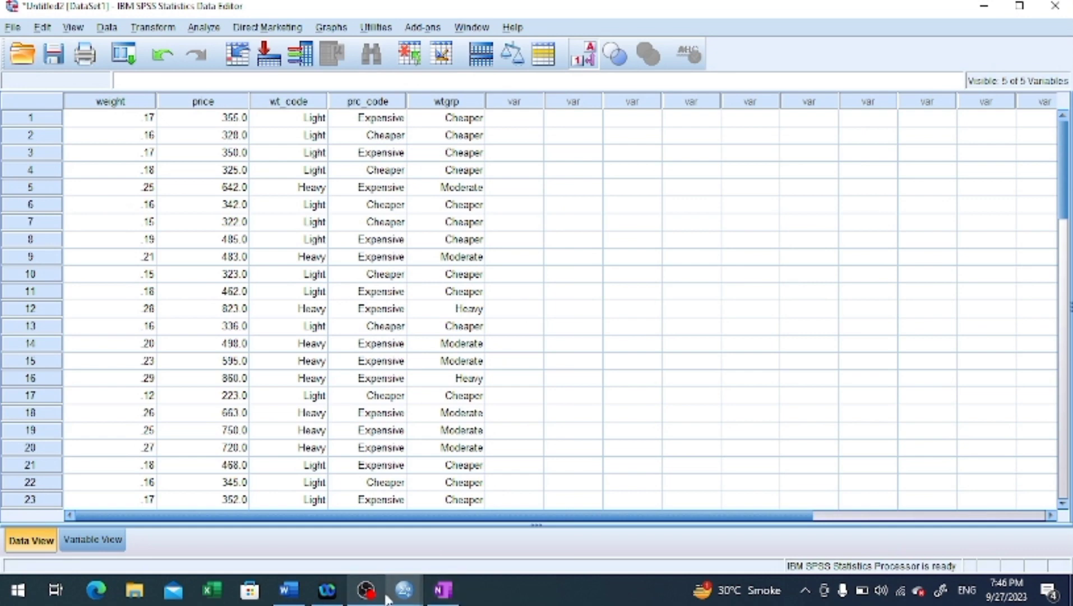
Step: Reopen Recode into Different Variables, reset the weight settings, and select price to recode
left_click(405, 590)
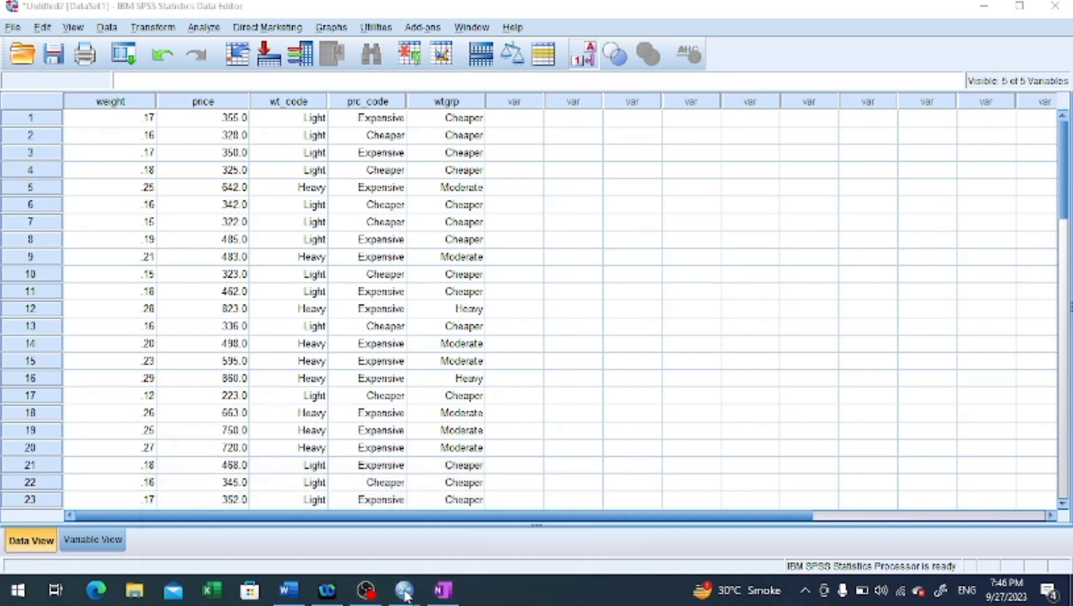
left_click(203, 28)
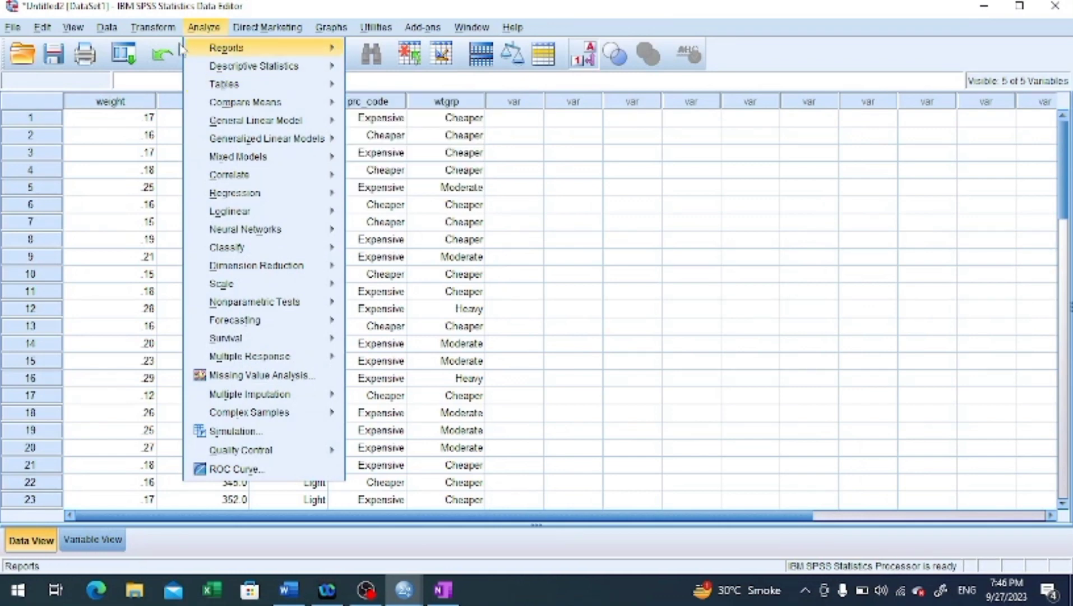
mouse_move(162, 30)
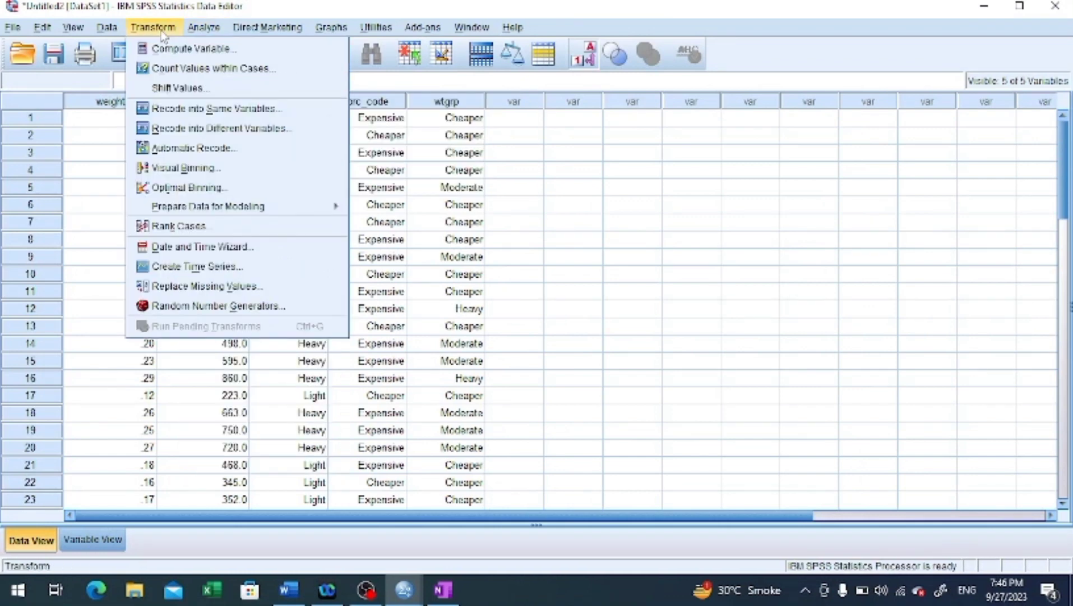
left_click(178, 130)
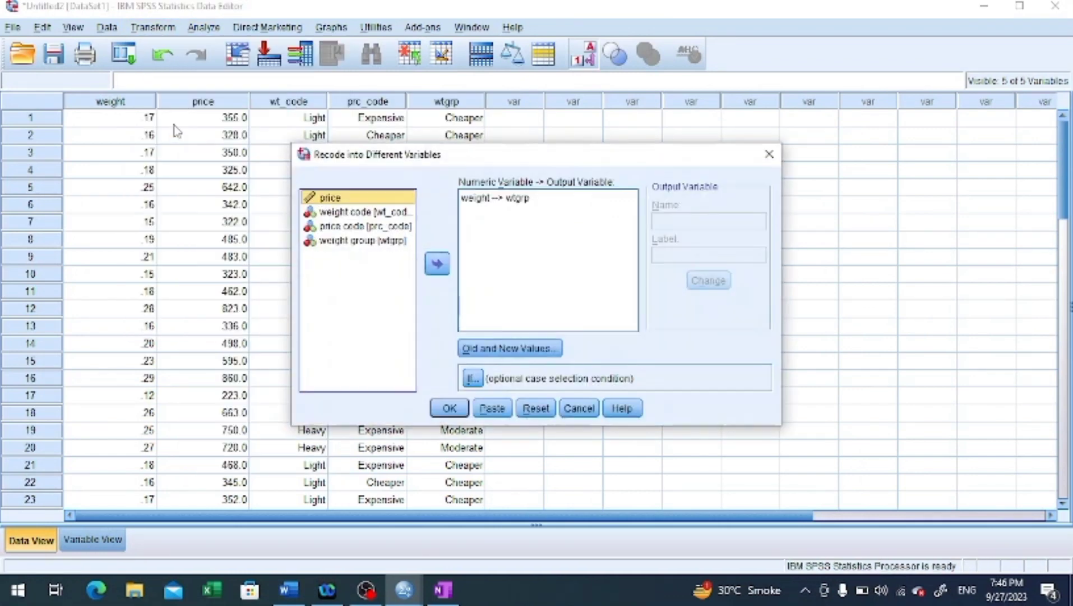
left_click(535, 407)
left_click(331, 212)
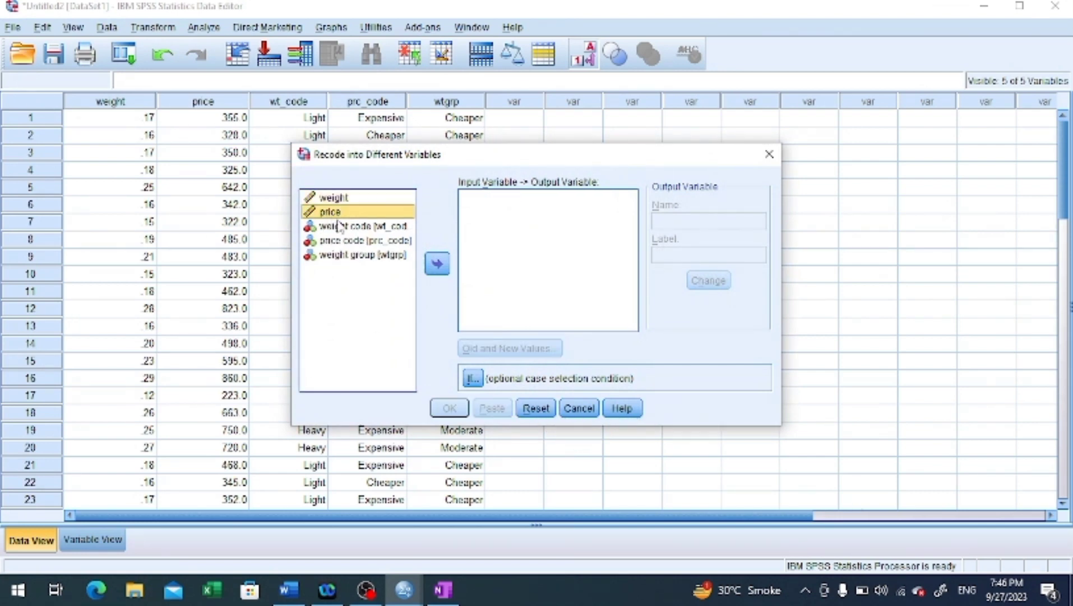
left_click(435, 268)
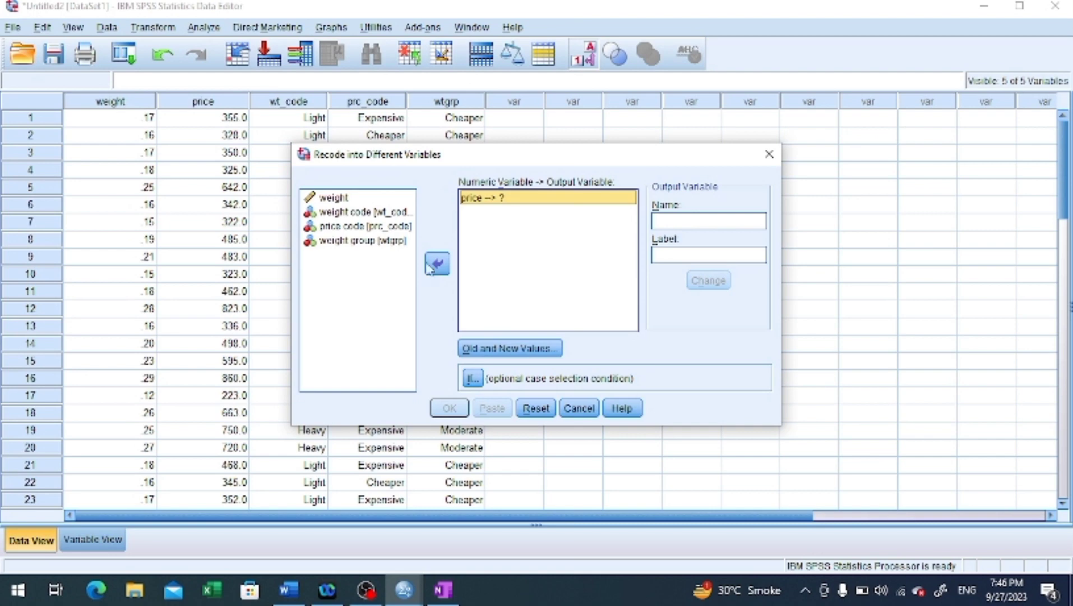
Step: Name the price output prcgrp with label 'price group' and open Old and New Values
left_click(676, 220)
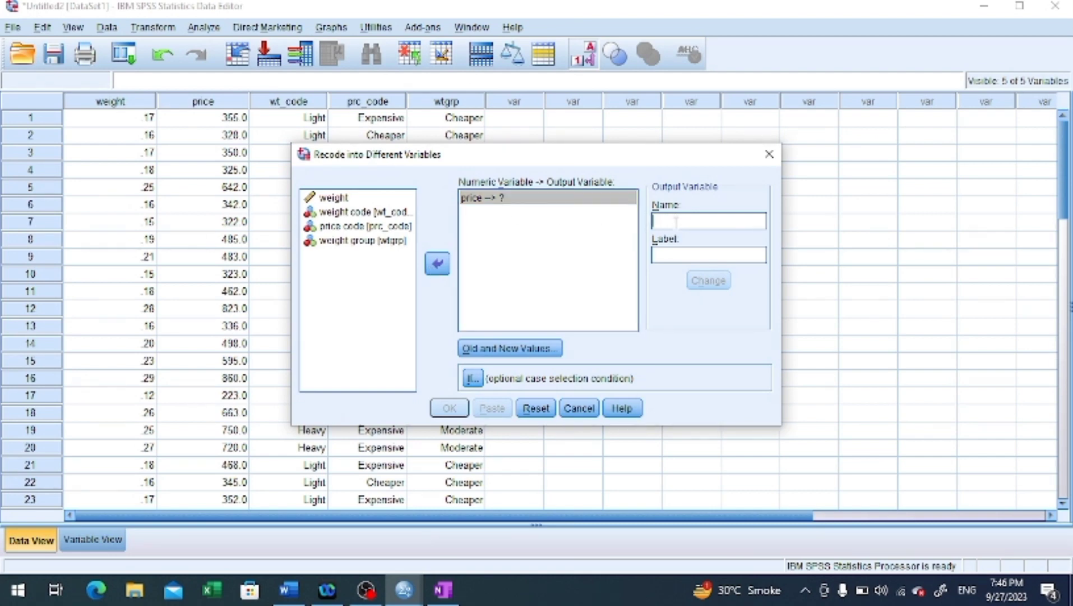
type("prcg")
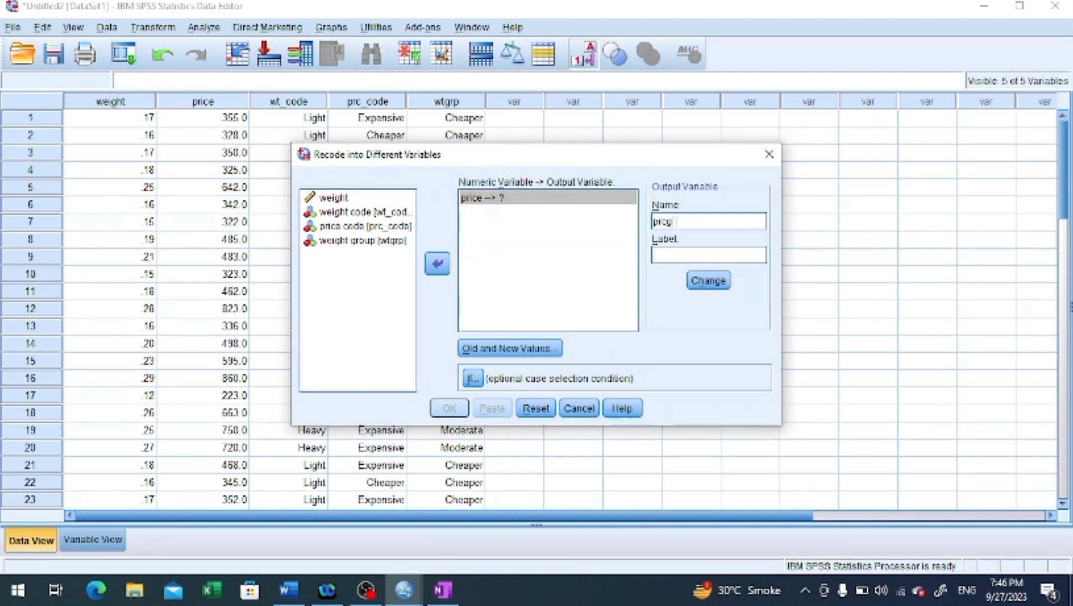
type("rp")
left_click(692, 255)
type("price group")
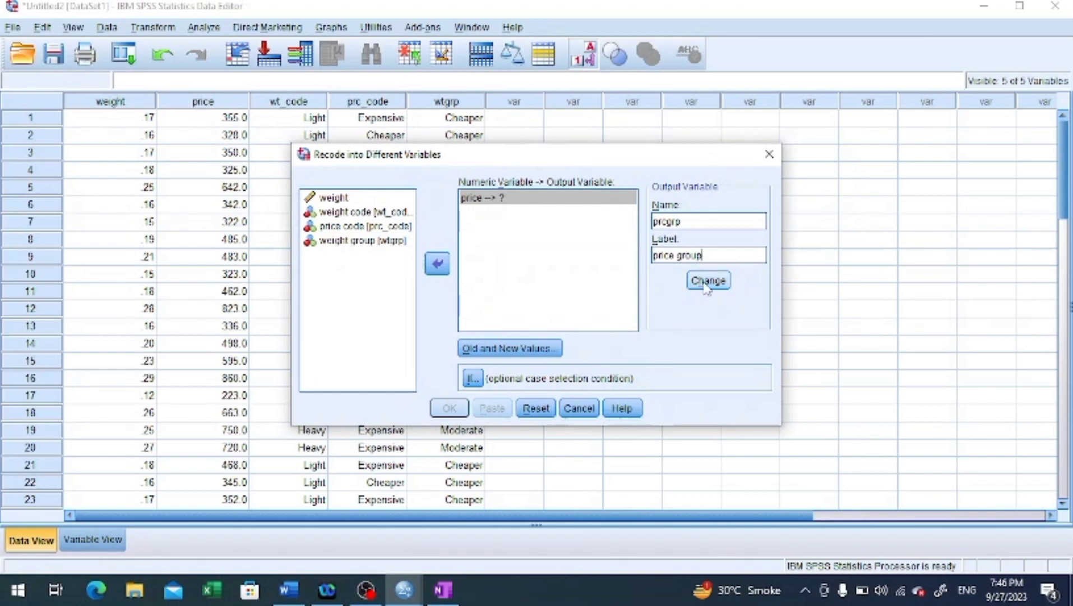
left_click(707, 280)
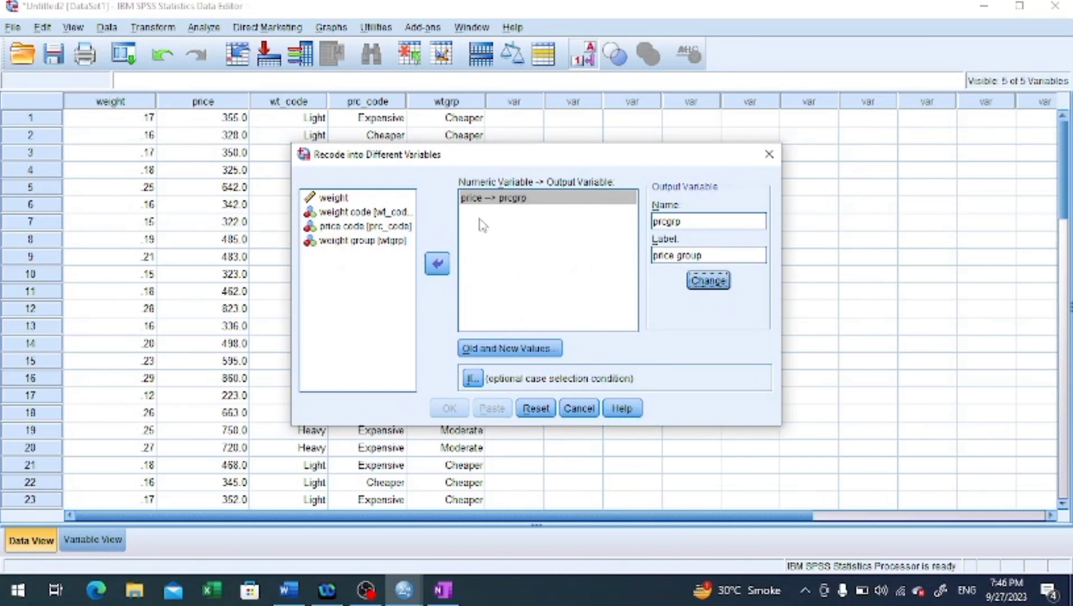
left_click(560, 347)
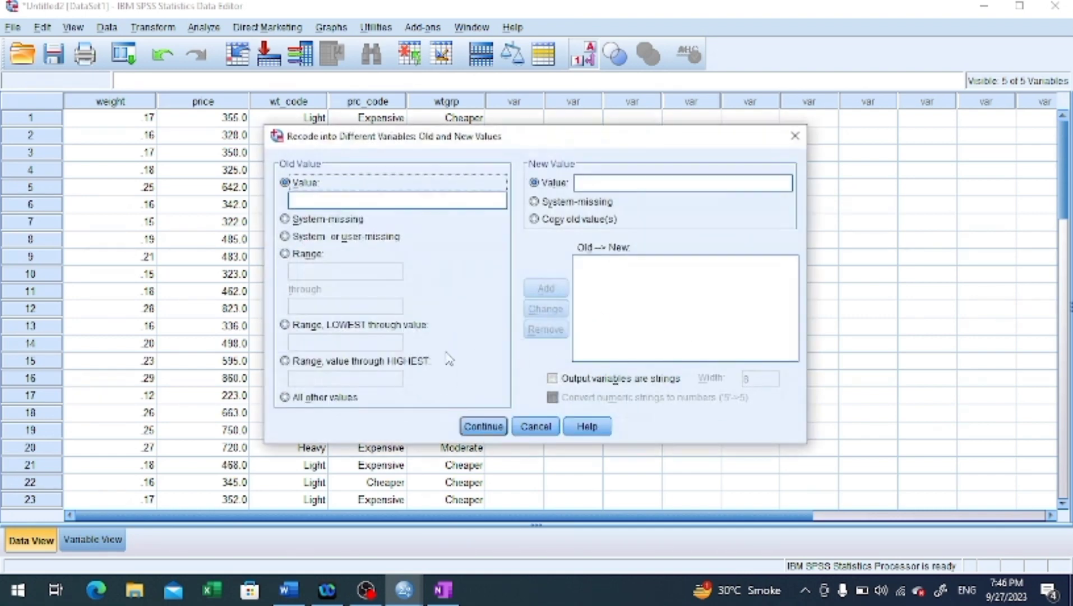
Step: Add the price rule Lowest thru 510 → 1, checking the cut-offs in OneNote
left_click(285, 326)
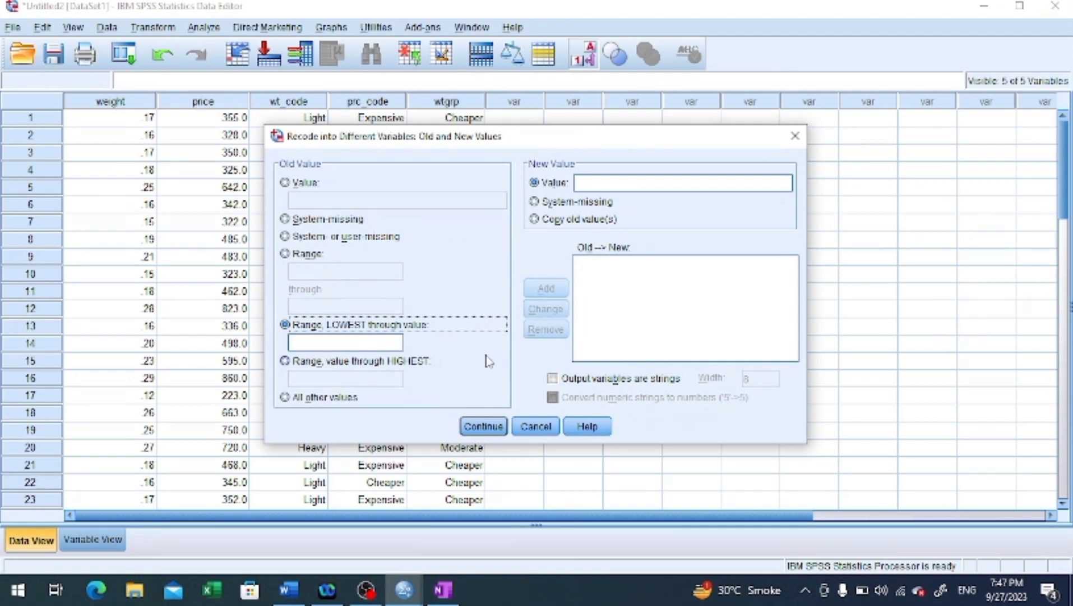
left_click(444, 590)
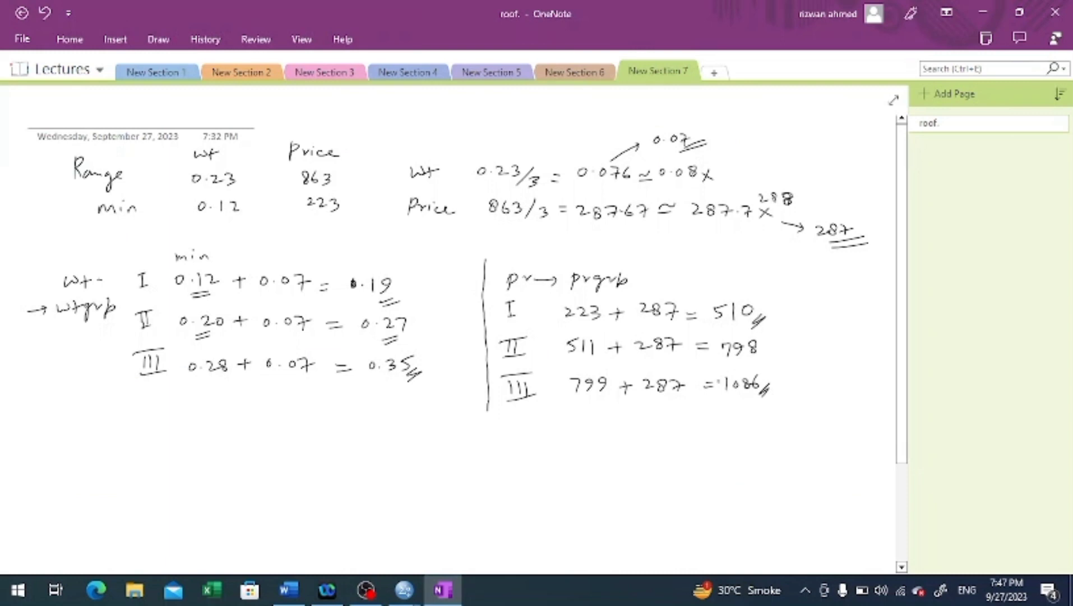
mouse_move(404, 588)
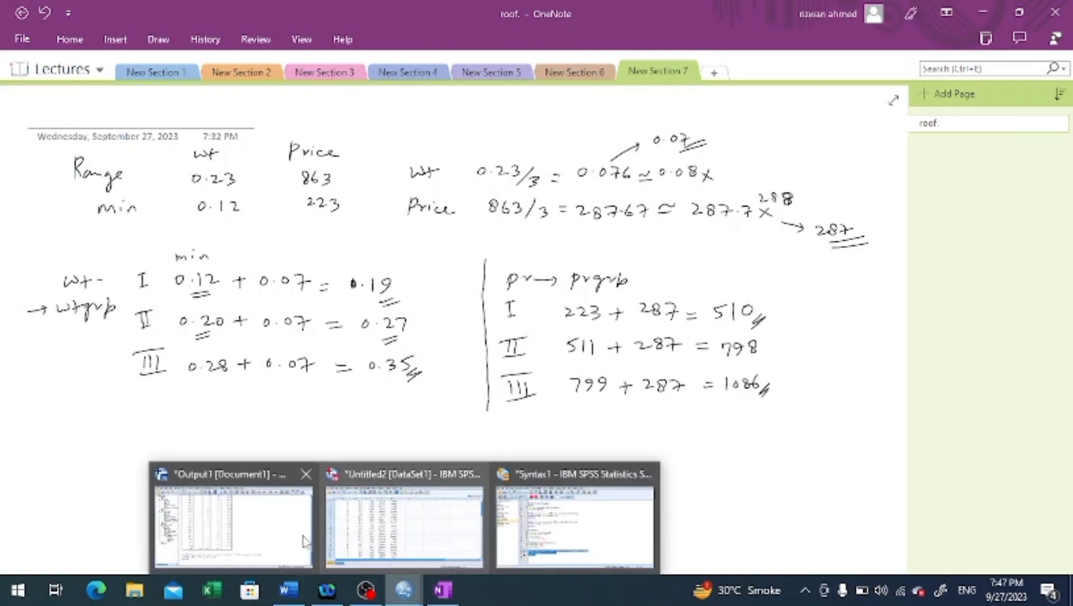
left_click(363, 537)
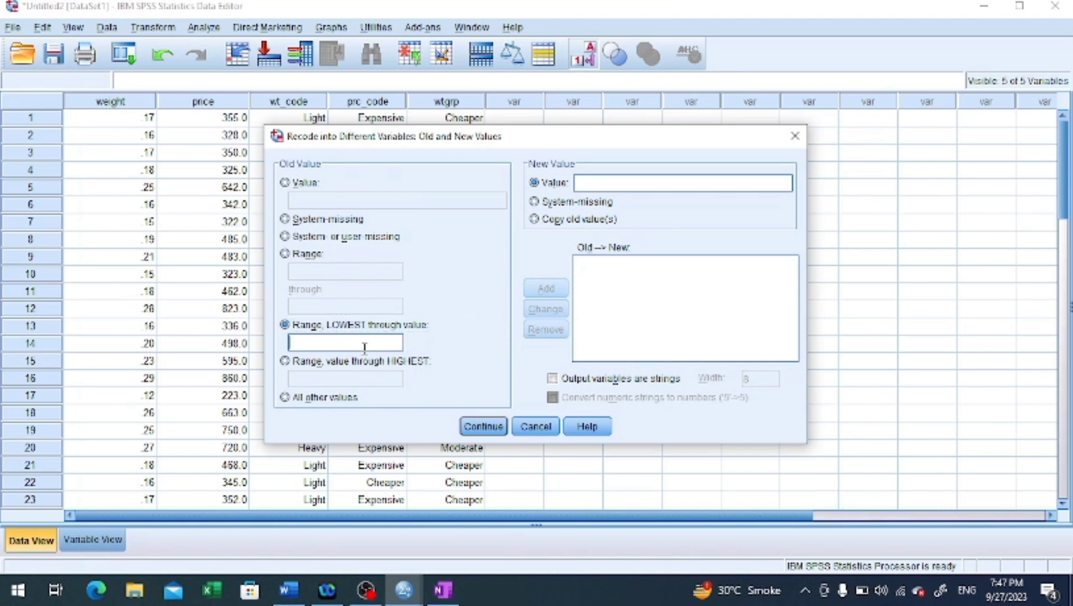
type("0")
type("1")
left_click(559, 292)
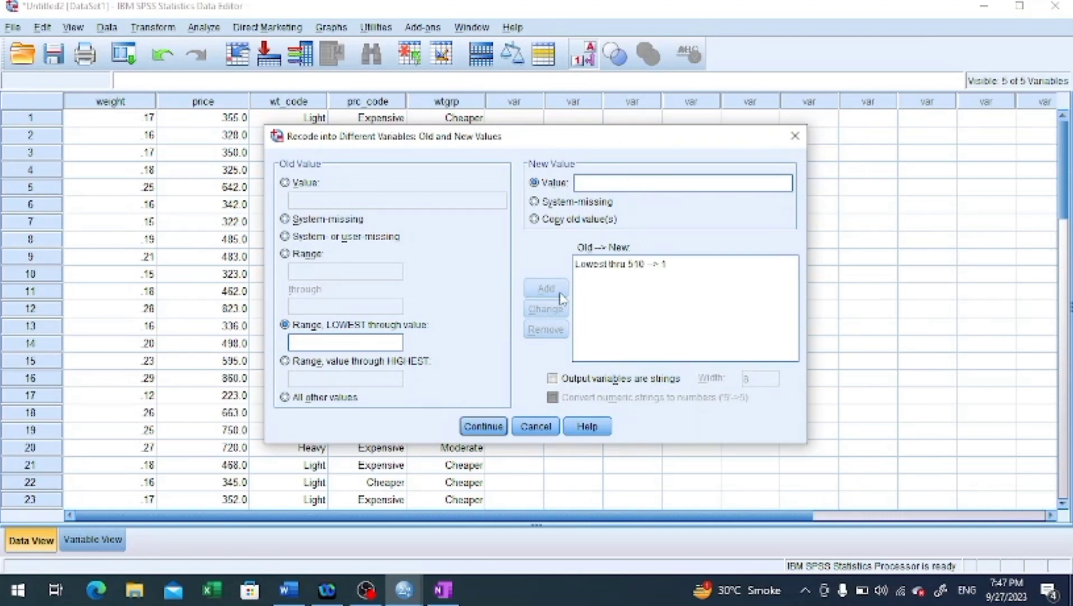
Step: Add the price range rule 511 through 798 → 2
left_click(286, 254)
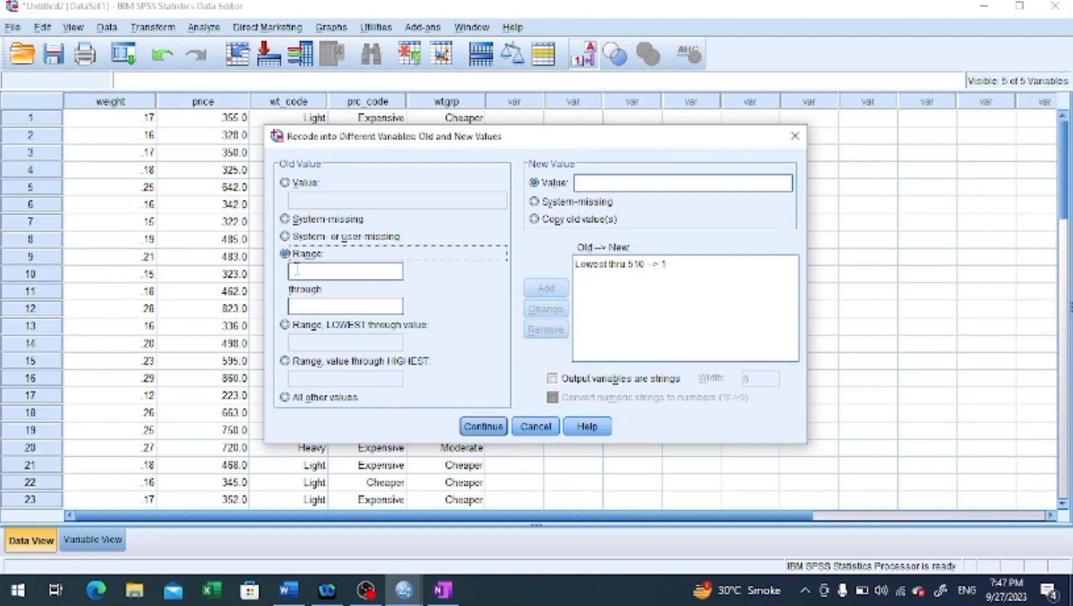
left_click(298, 269)
type("511")
left_click(309, 303)
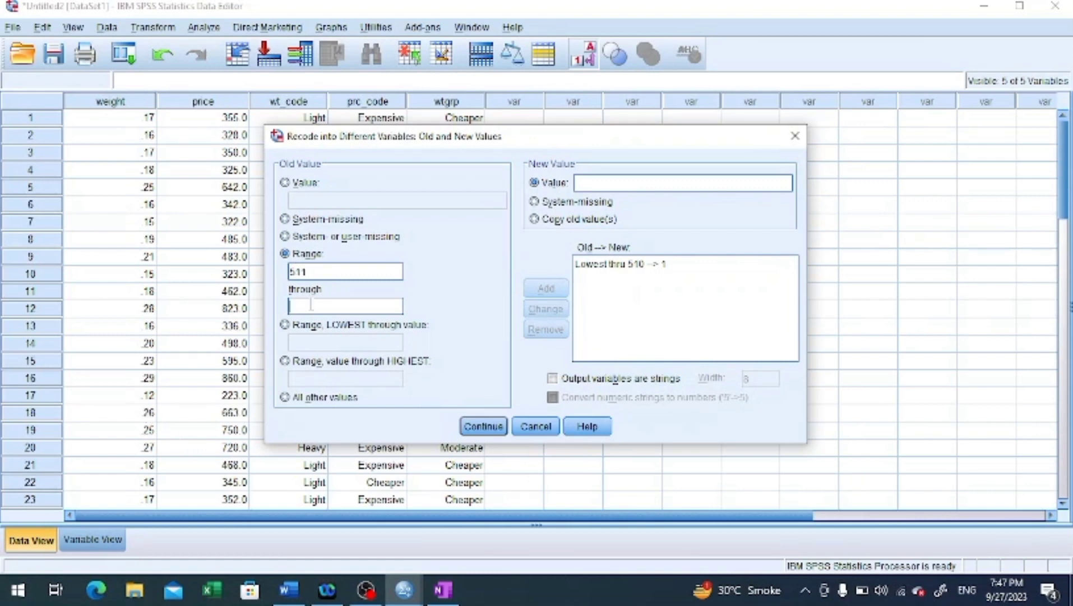
left_click(444, 592)
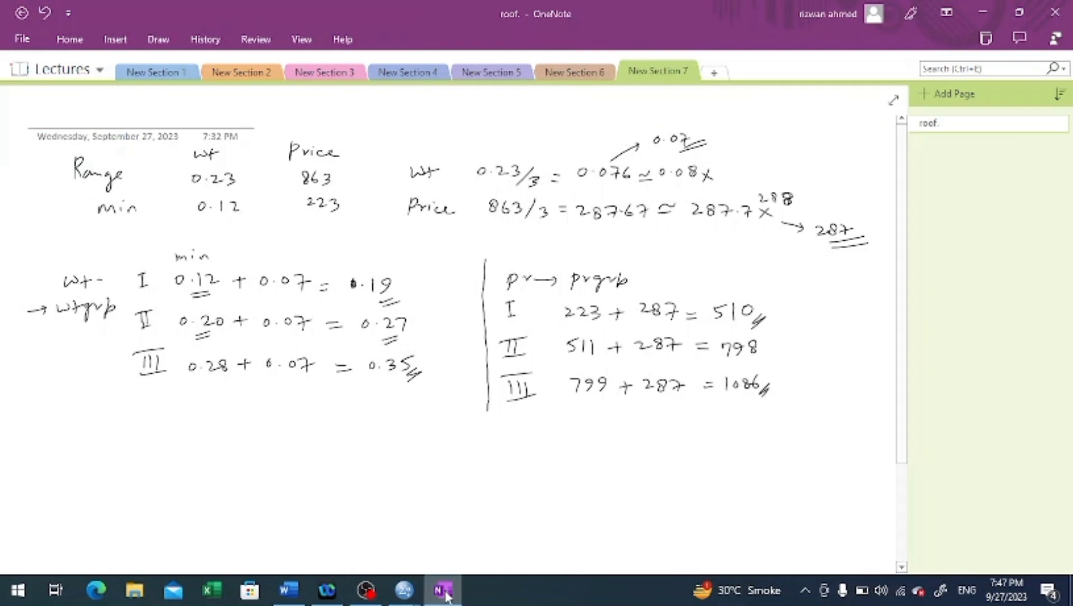
left_click(444, 592)
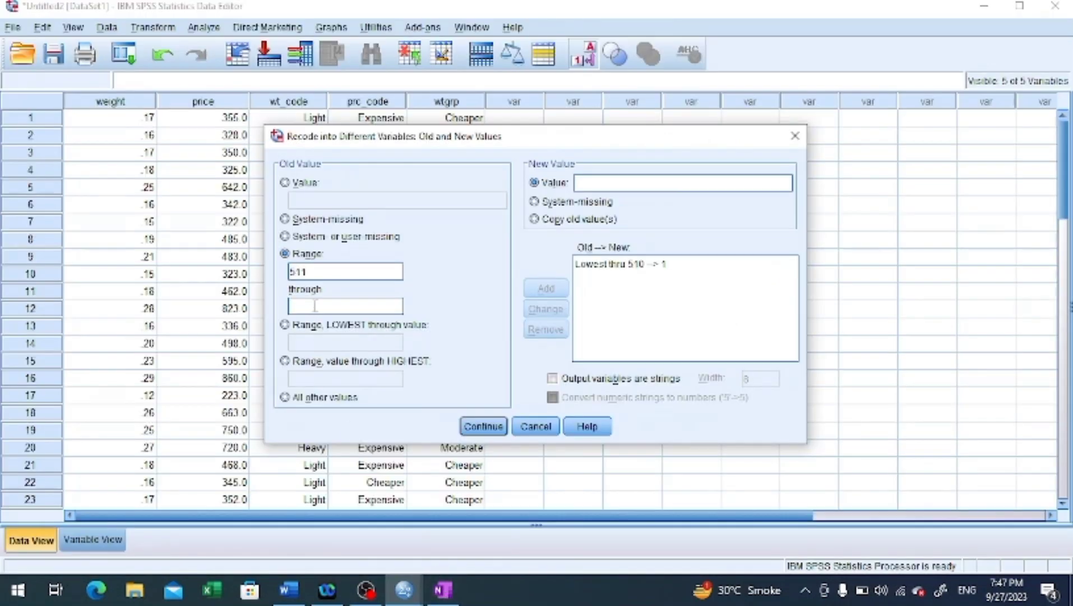
type("798")
left_click(587, 180)
type("2")
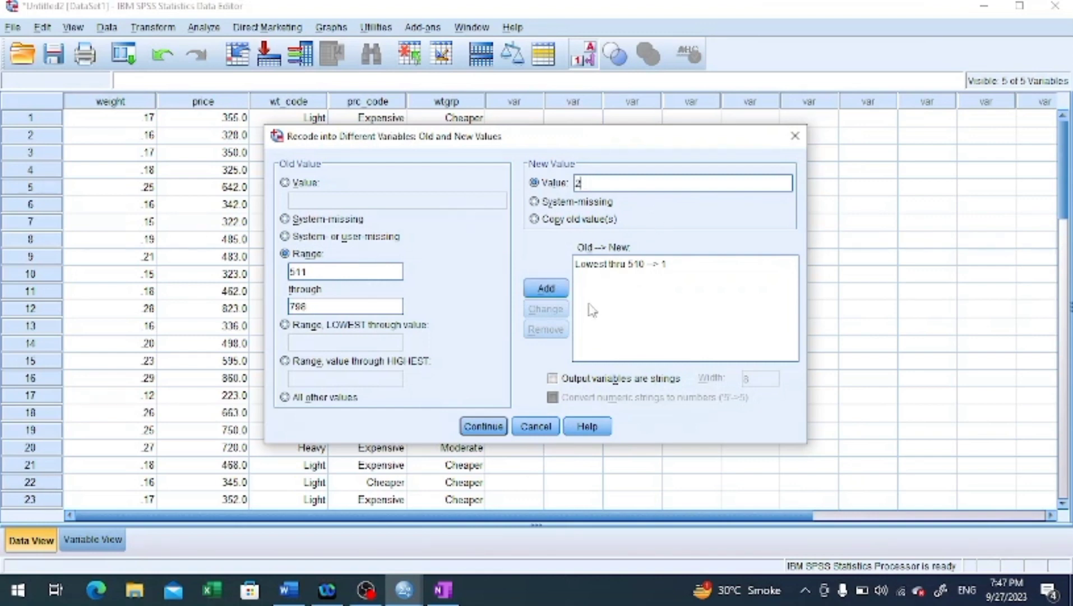
left_click(546, 289)
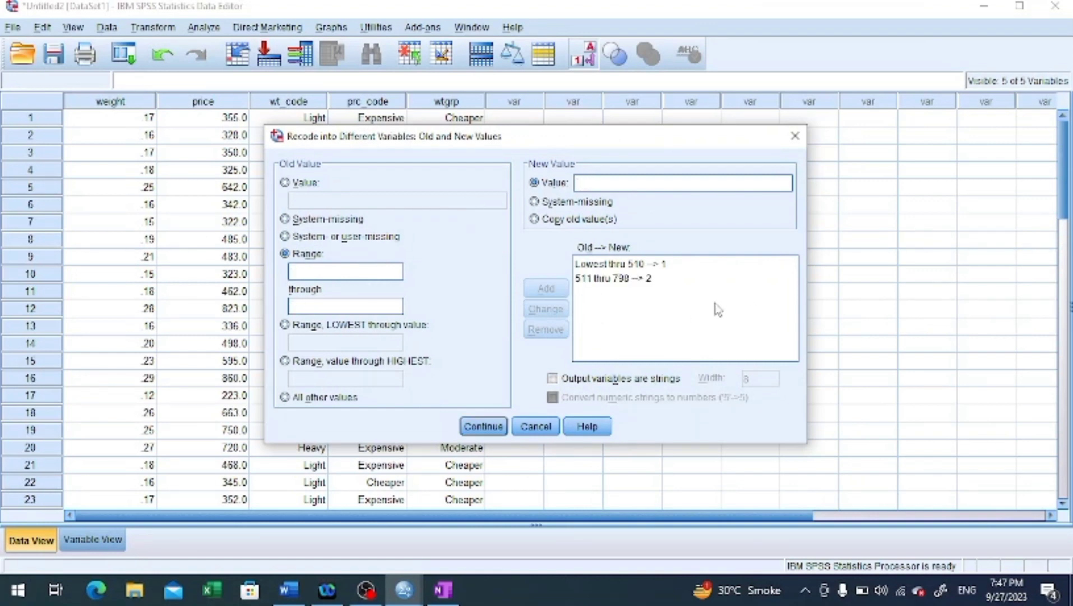
Step: Add 799 through Highest → 3 and accept the three price mappings
left_click(285, 361)
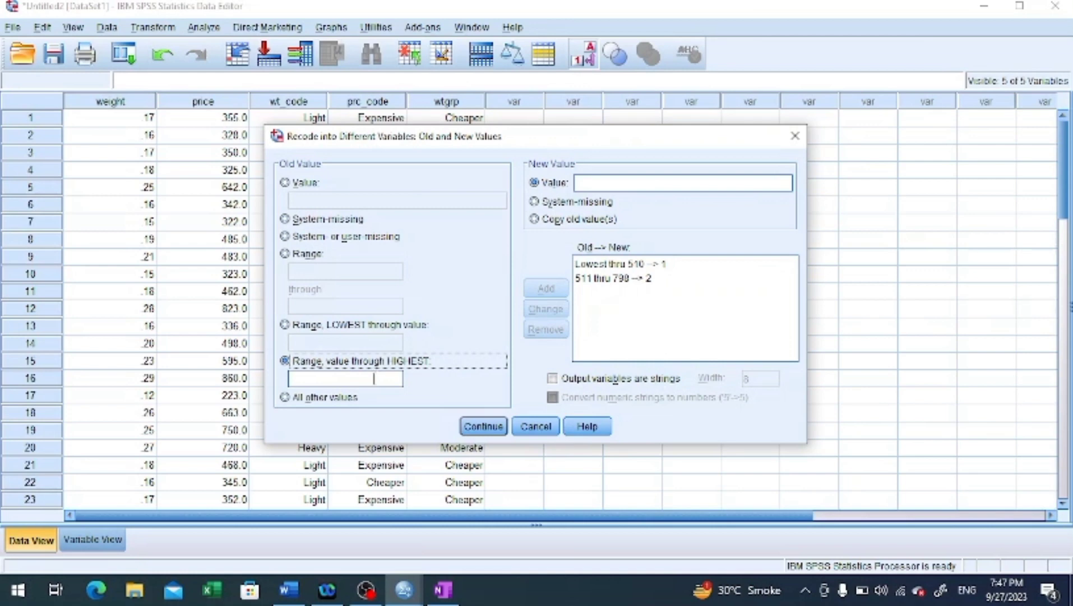
left_click(373, 378)
type("799")
left_click(612, 182)
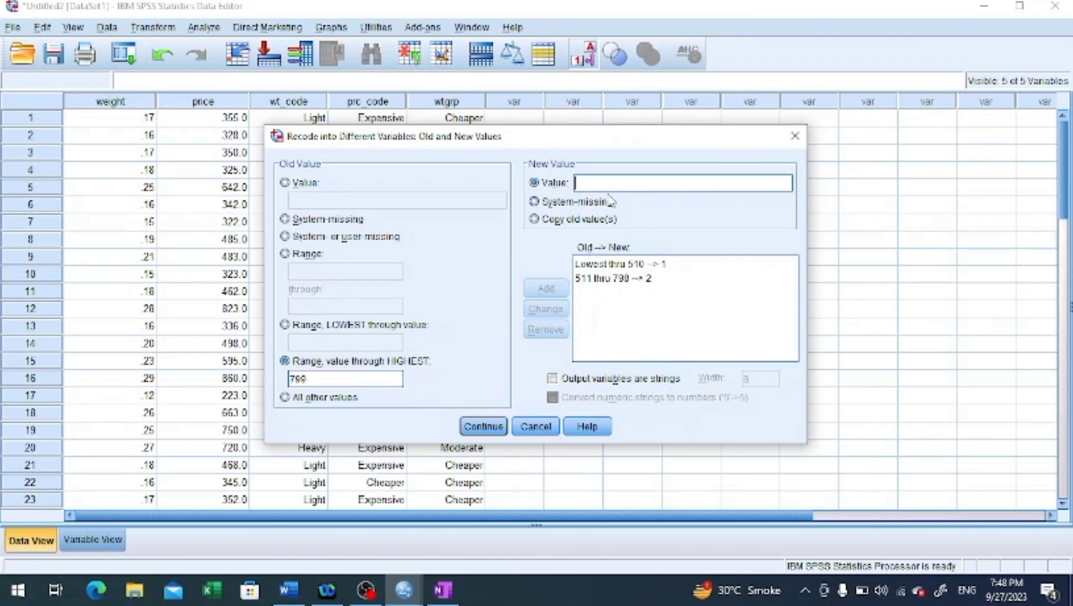
type("3")
left_click(536, 295)
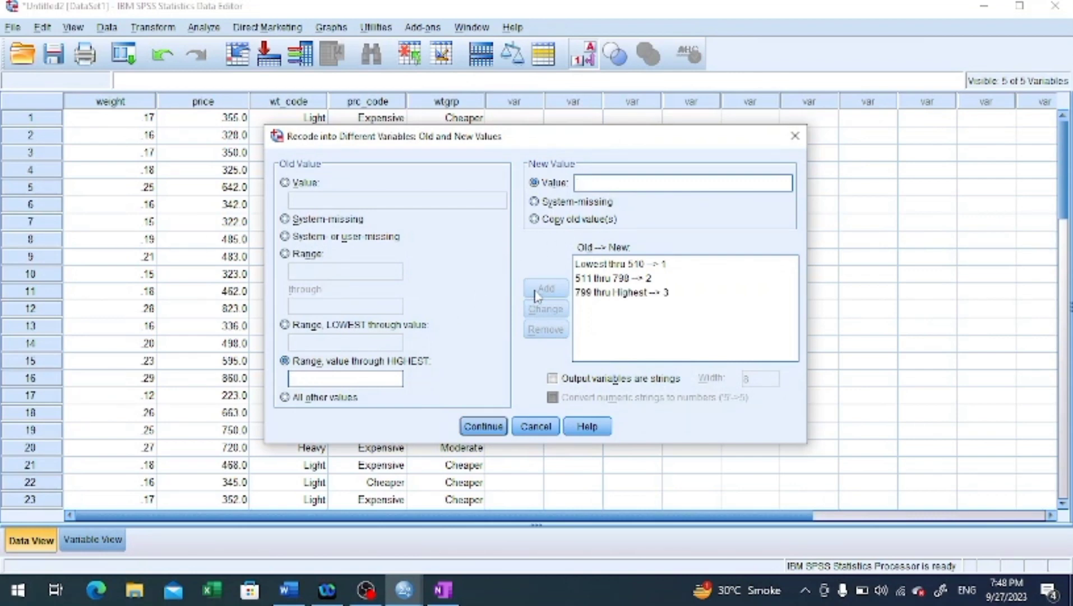
left_click(486, 426)
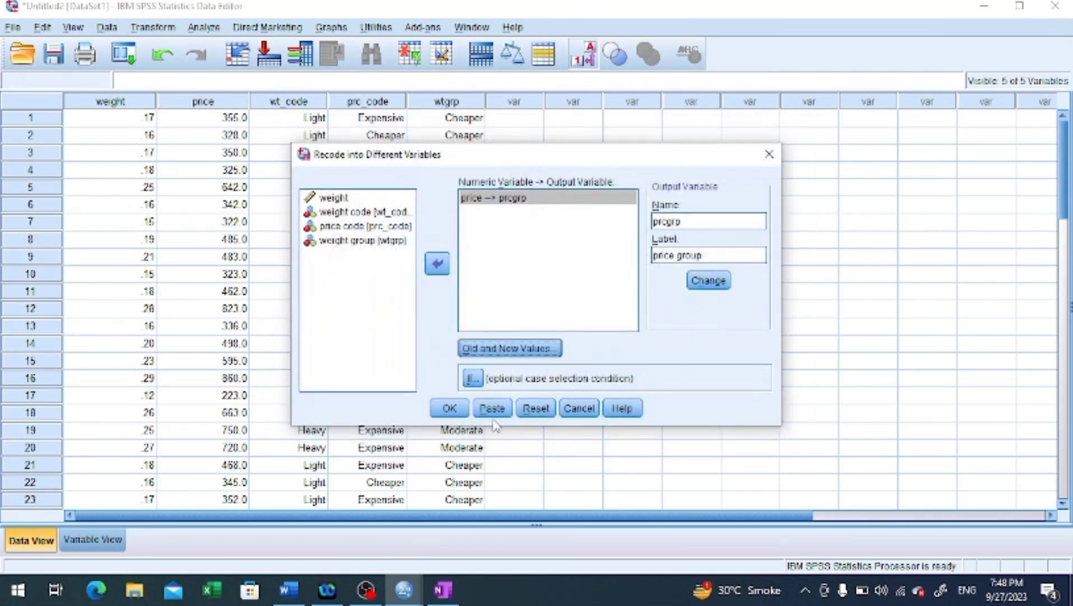
Step: Paste and run the price RECODE syntax, adding a prcgrp column with codes 1 to 3
left_click(492, 409)
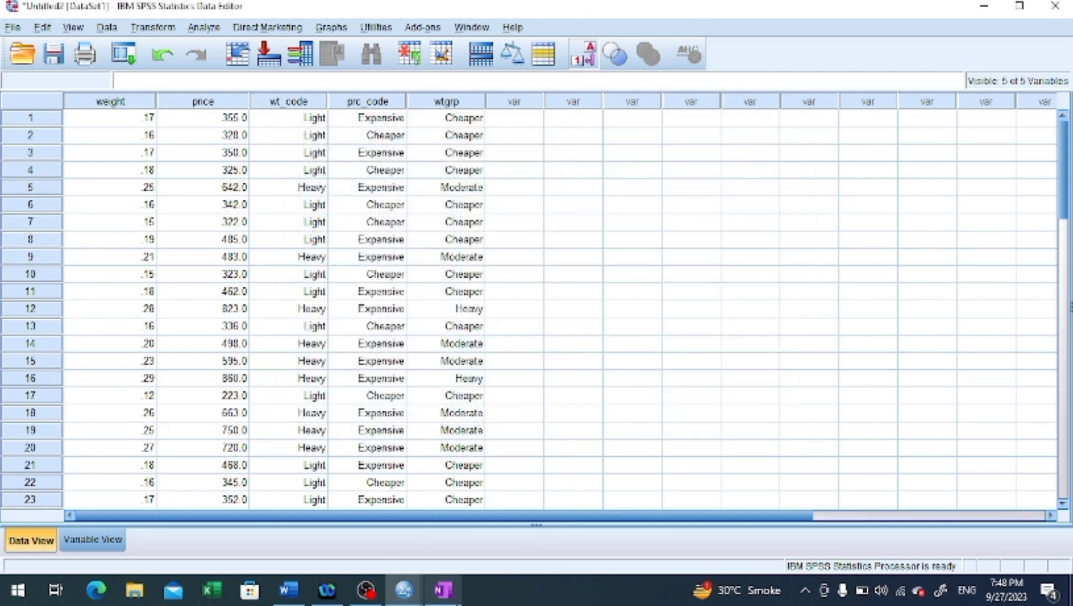
mouse_move(411, 596)
left_click(561, 519)
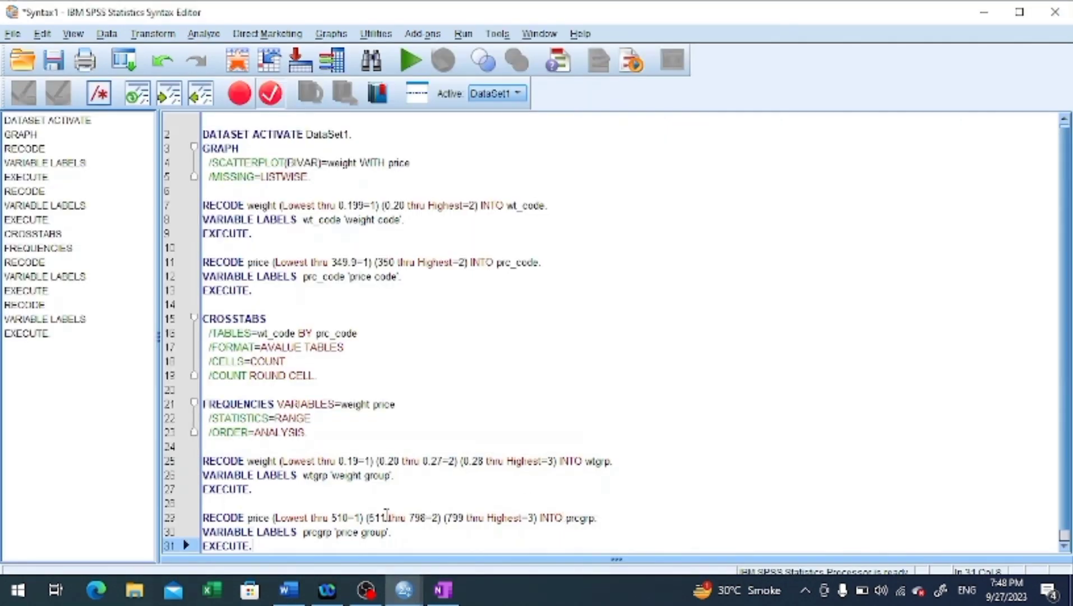
left_click_drag(295, 547, 202, 517)
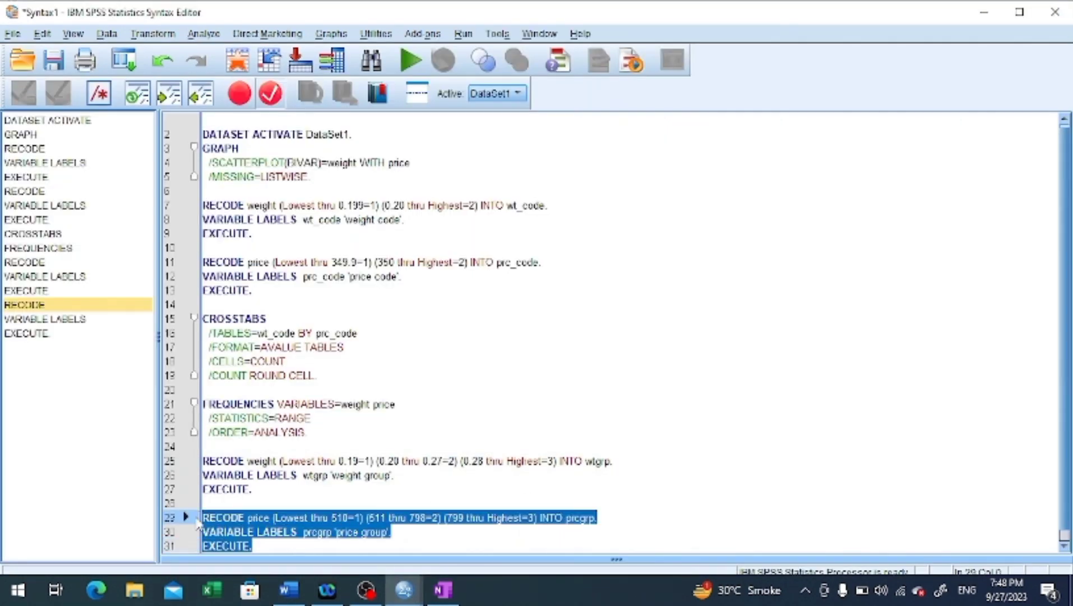
left_click(411, 61)
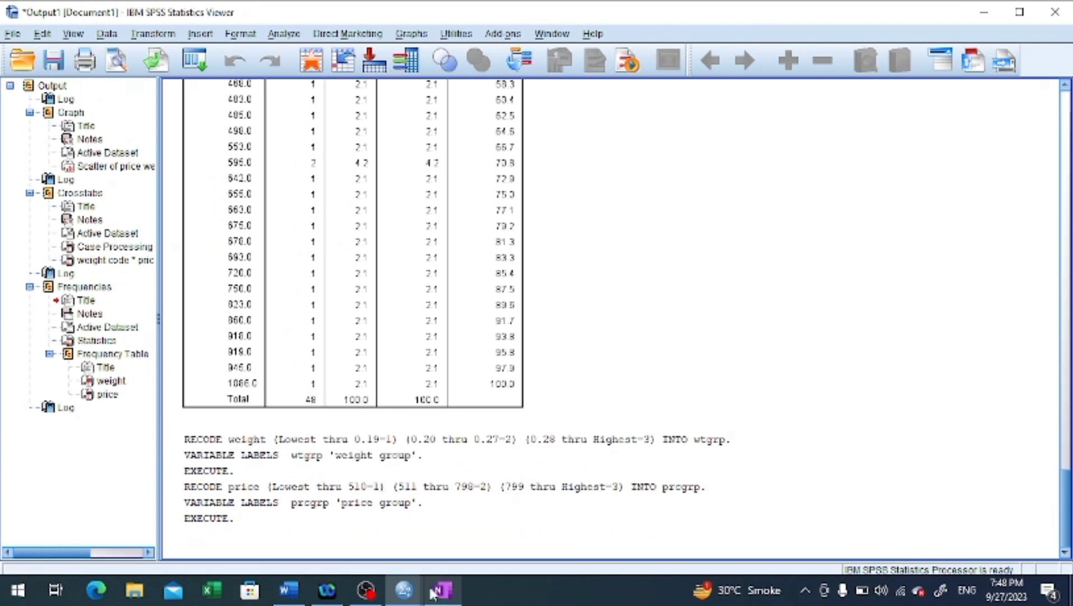
mouse_move(403, 588)
left_click(380, 520)
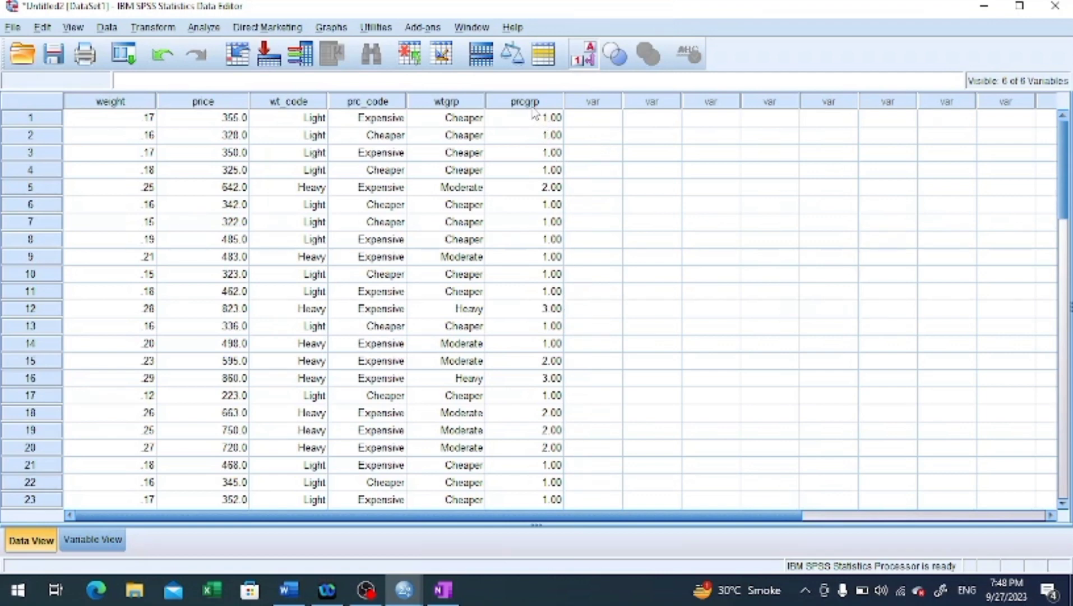
Step: In Variable View, give prcgrp the value label 1 = Cheaper
left_click(93, 541)
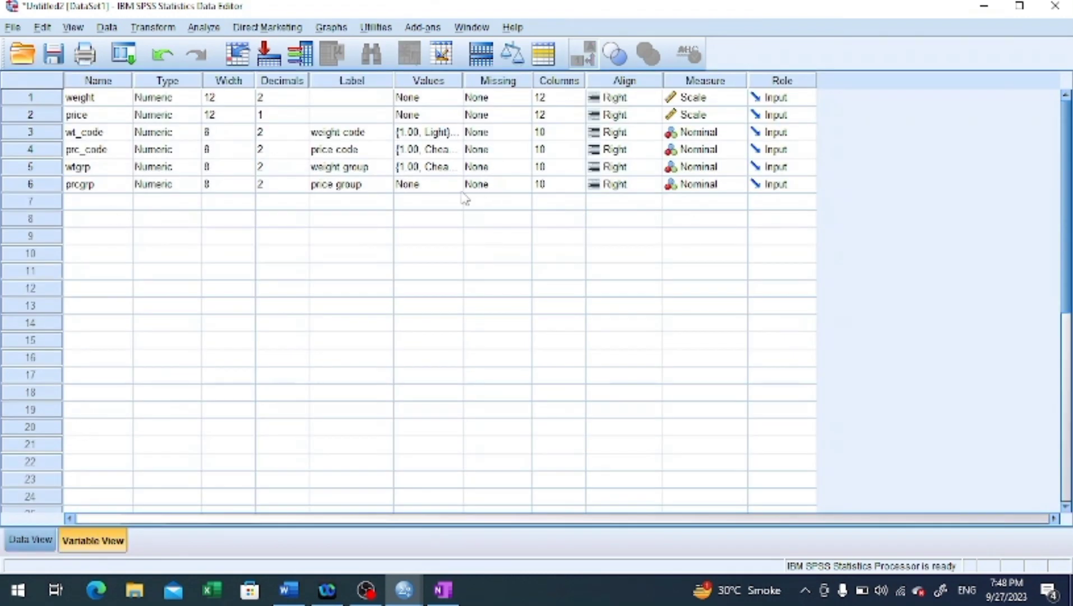
left_click(440, 188)
left_click(453, 185)
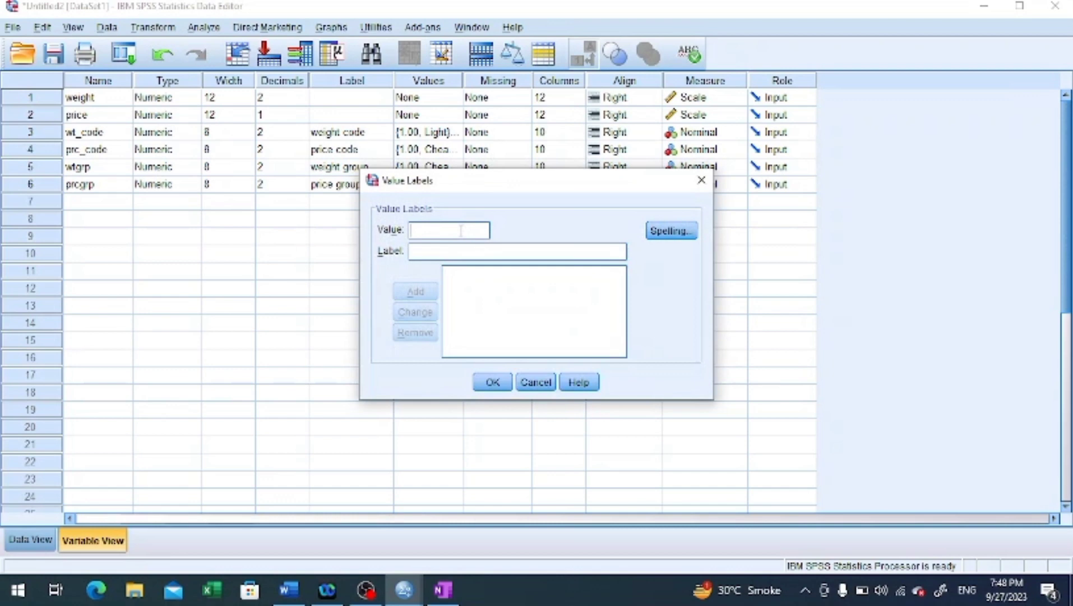
type("1")
left_click(455, 252)
type("Ch")
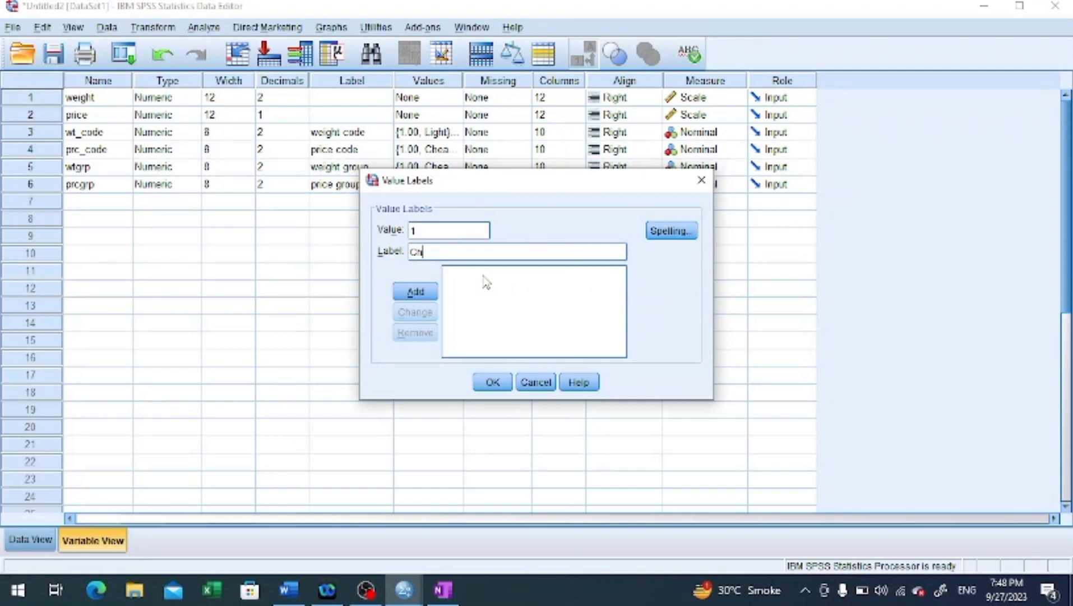
type("eaper")
key("BackSpace")
key("BackSpace")
key("BackSpace")
key("BackSpace")
key("BackSpace")
type("eaper")
key("Return")
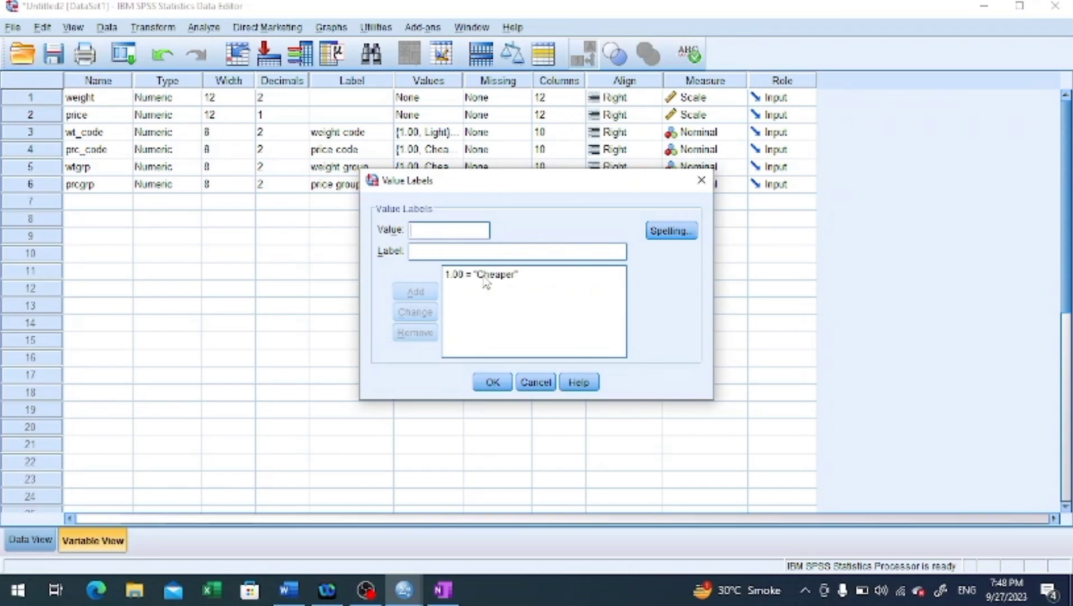
Step: Add prcgrp labels 2 = Nominal and 3 = Expensive and confirm them
left_click(493, 250)
type("Nomi")
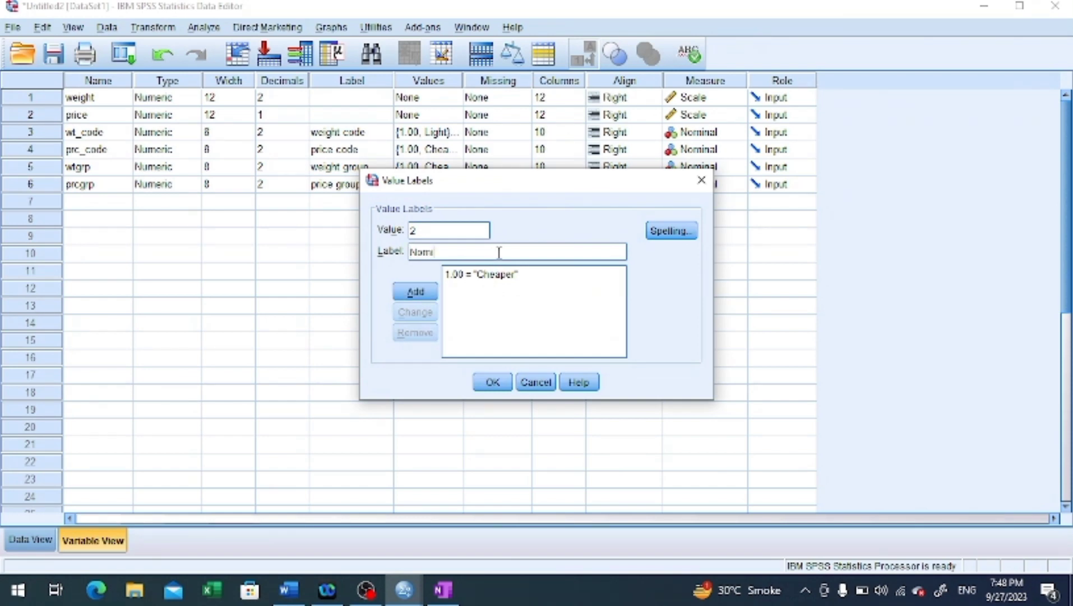
type("nal")
key("Return")
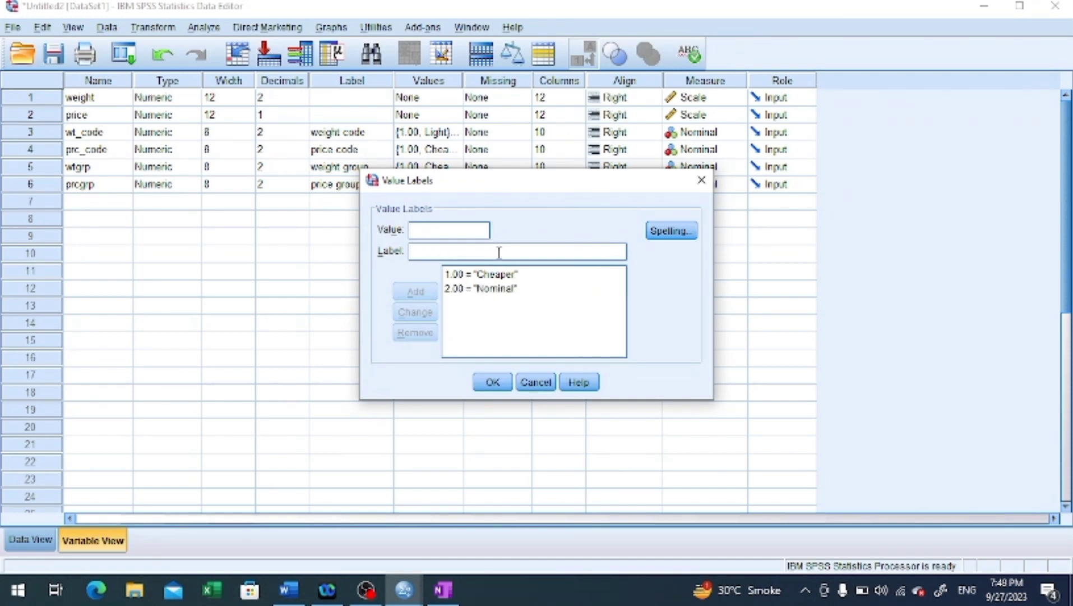
left_click(498, 255)
type("Exp")
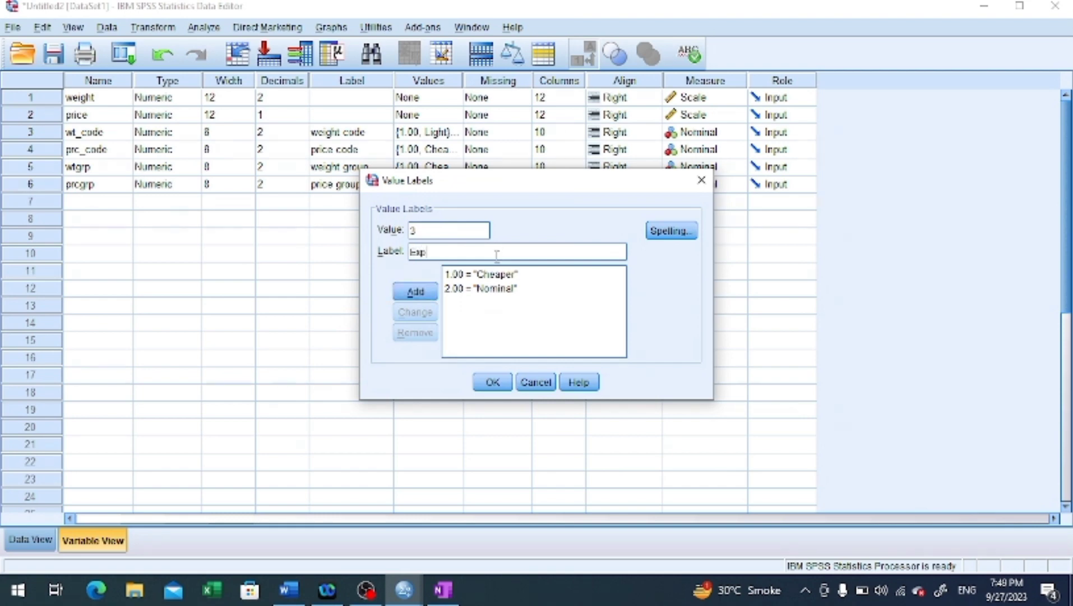
type("ensive")
key("Return")
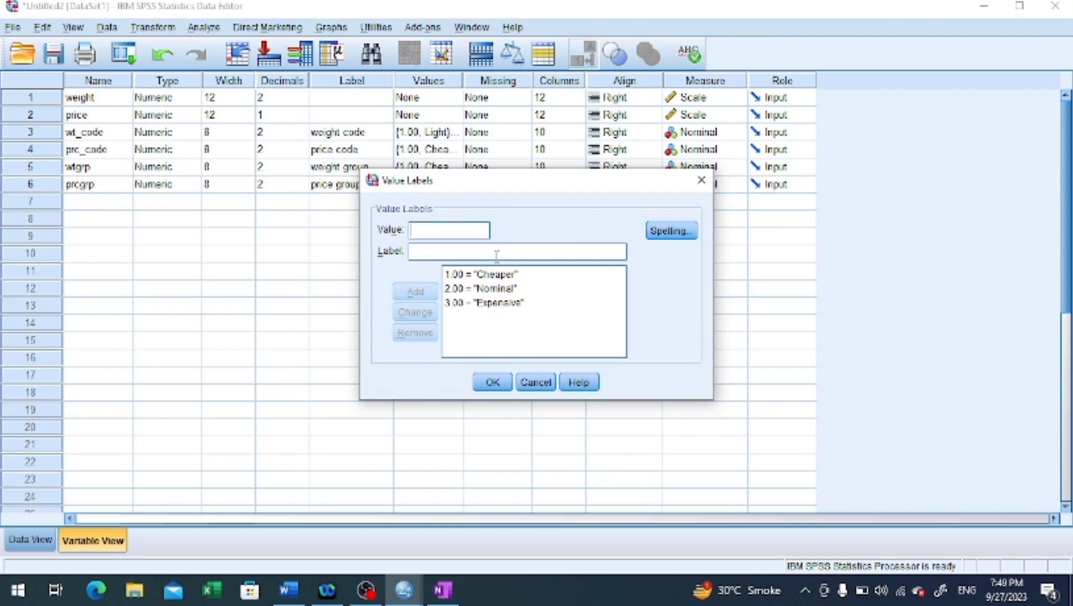
left_click(492, 382)
left_click(440, 168)
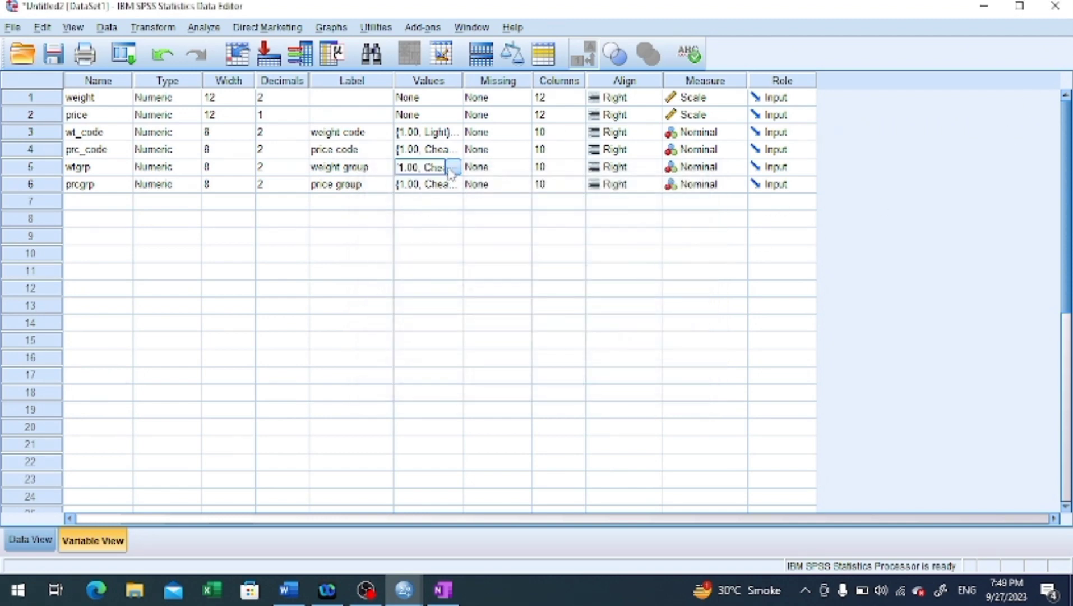
Step: In wtgrp's value labels, replace the wrong 1 = Cheaper label with 1 = Light
left_click(453, 167)
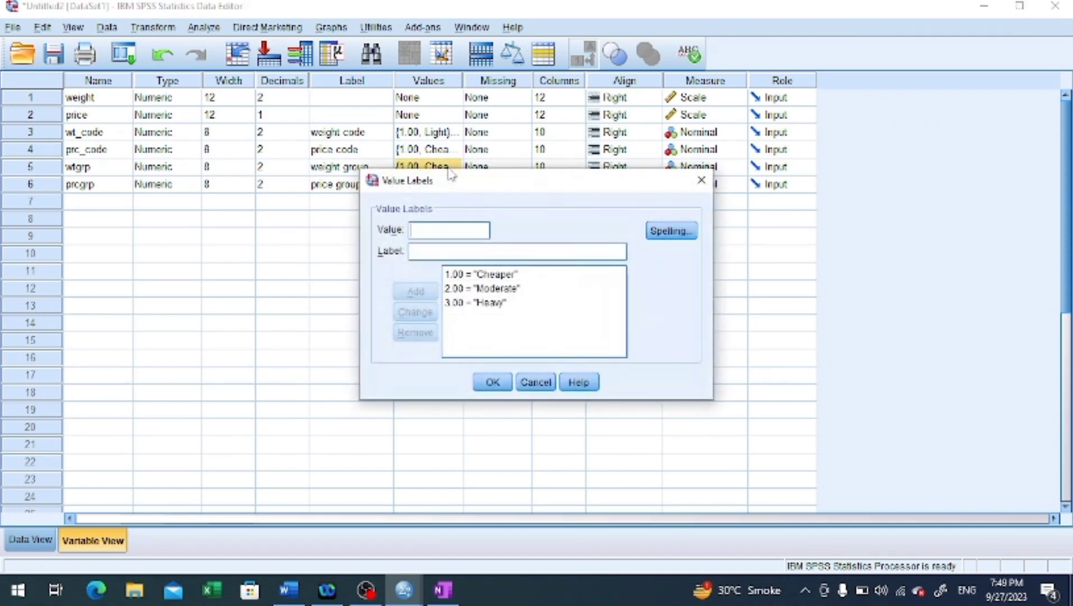
left_click(477, 274)
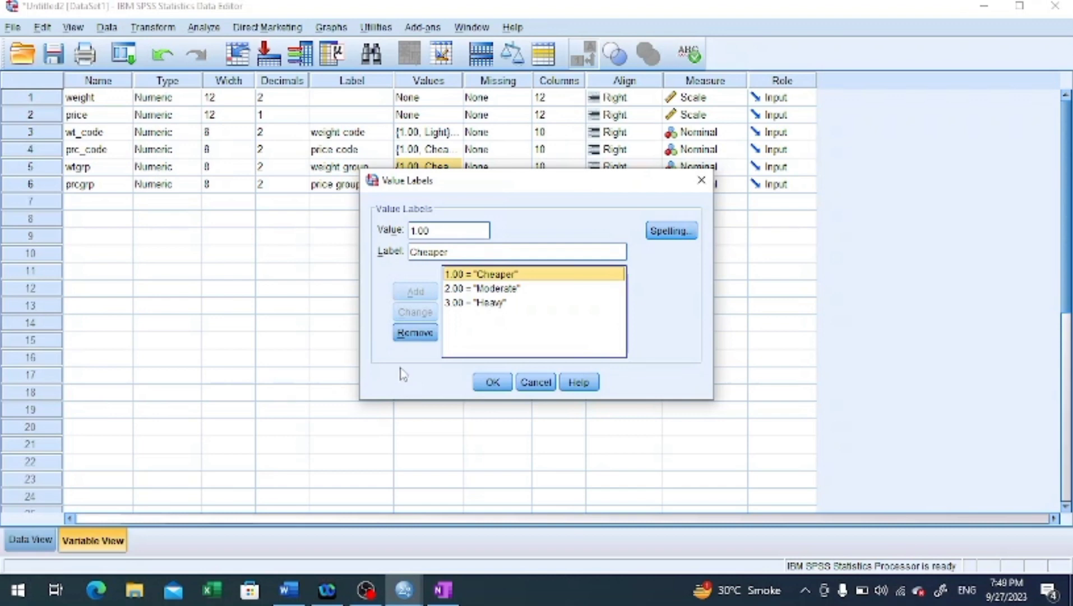
left_click(415, 333)
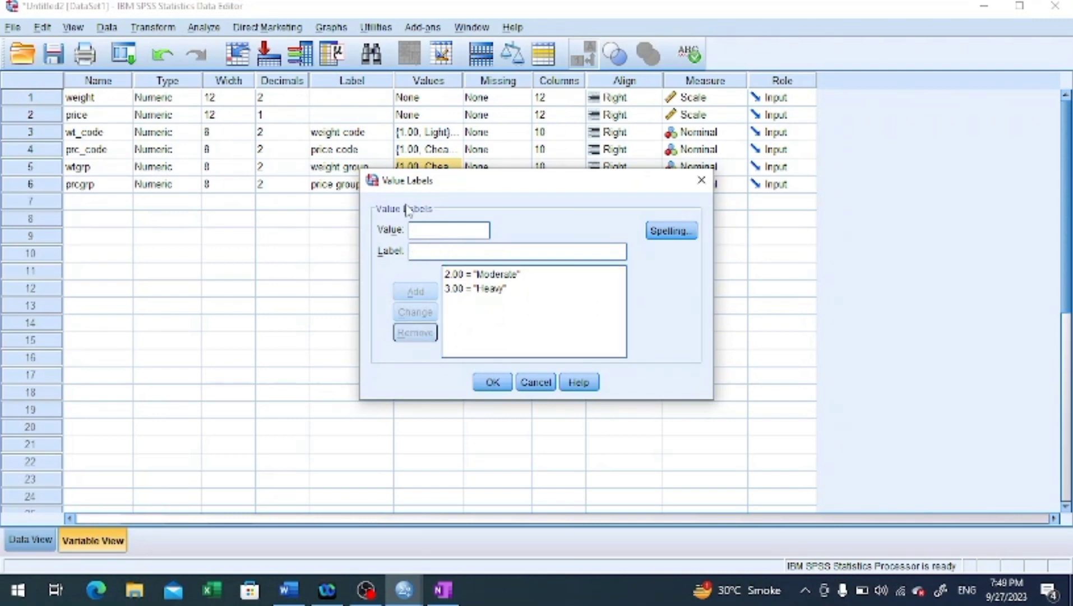
left_click(422, 231)
type("1")
left_click(444, 249)
type("Light")
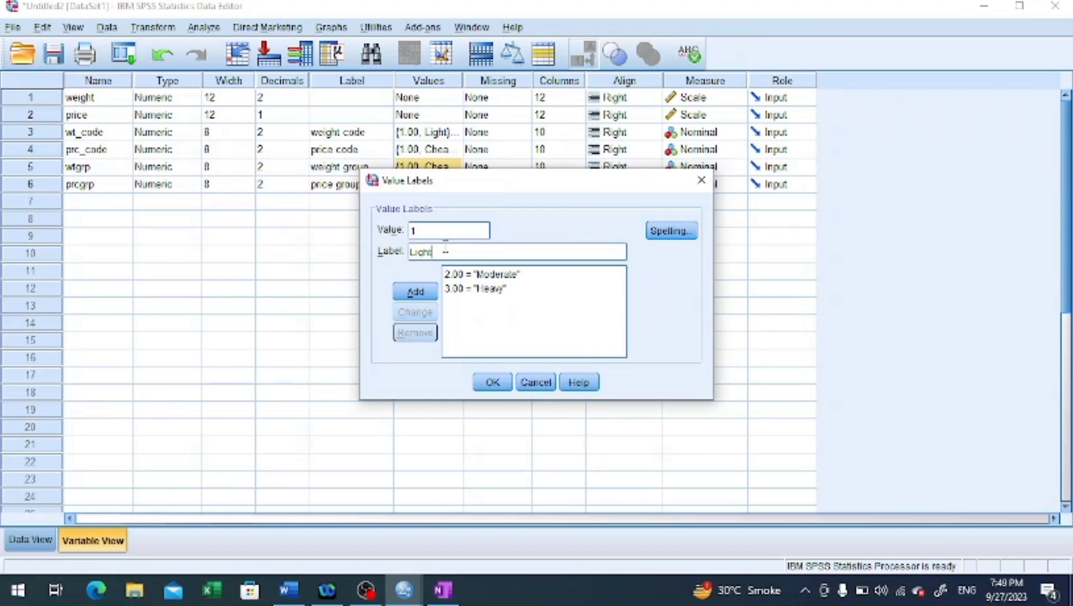
key("Return")
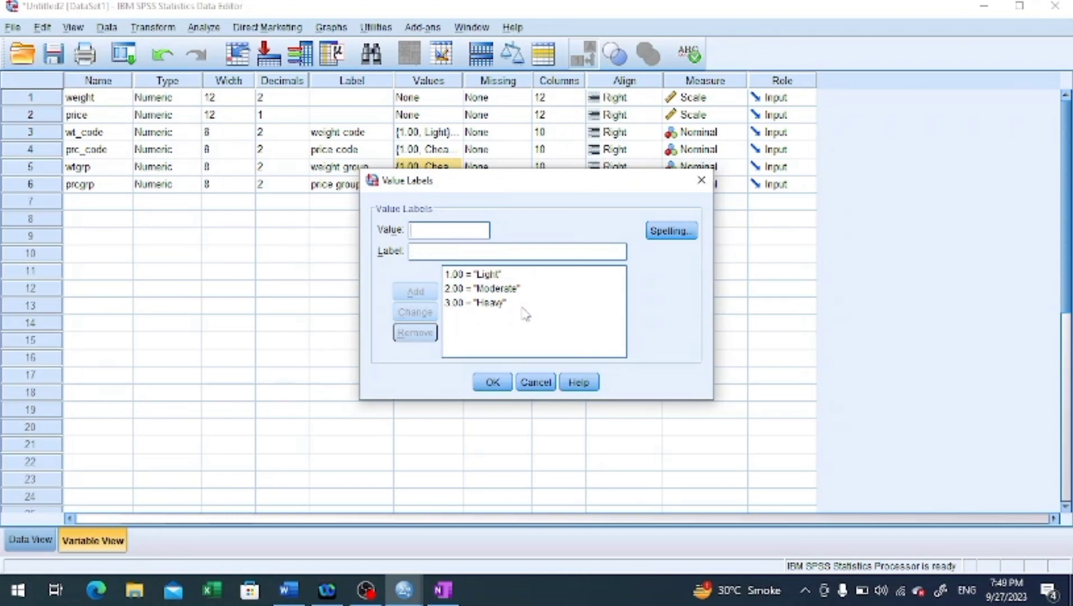
left_click(500, 385)
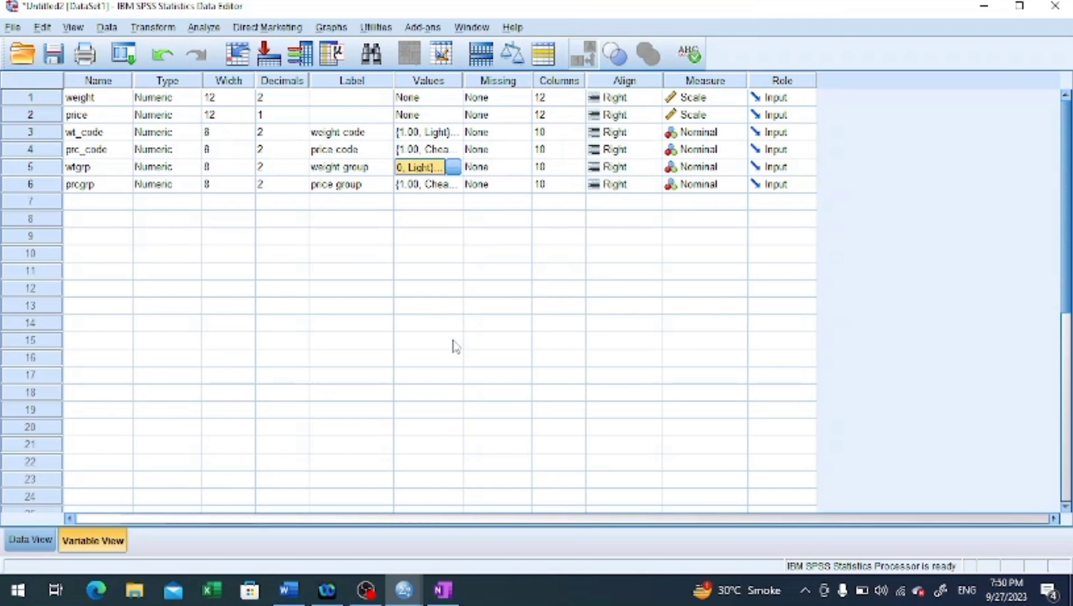
Step: Recheck prcgrp's value labels unchanged, then view the labelled data
left_click(450, 185)
left_click(453, 185)
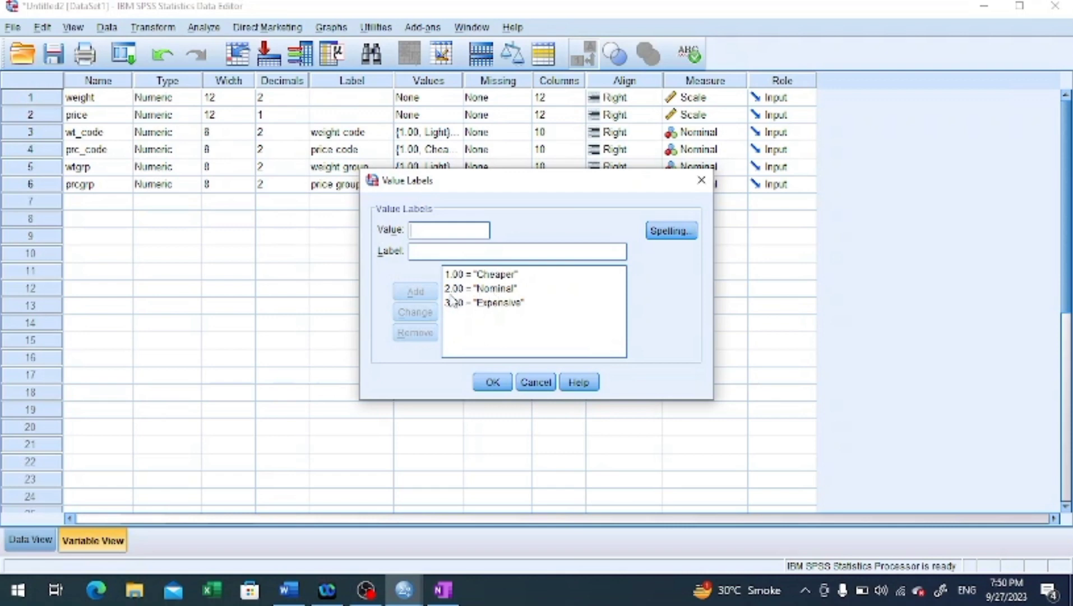
left_click(492, 382)
left_click(31, 539)
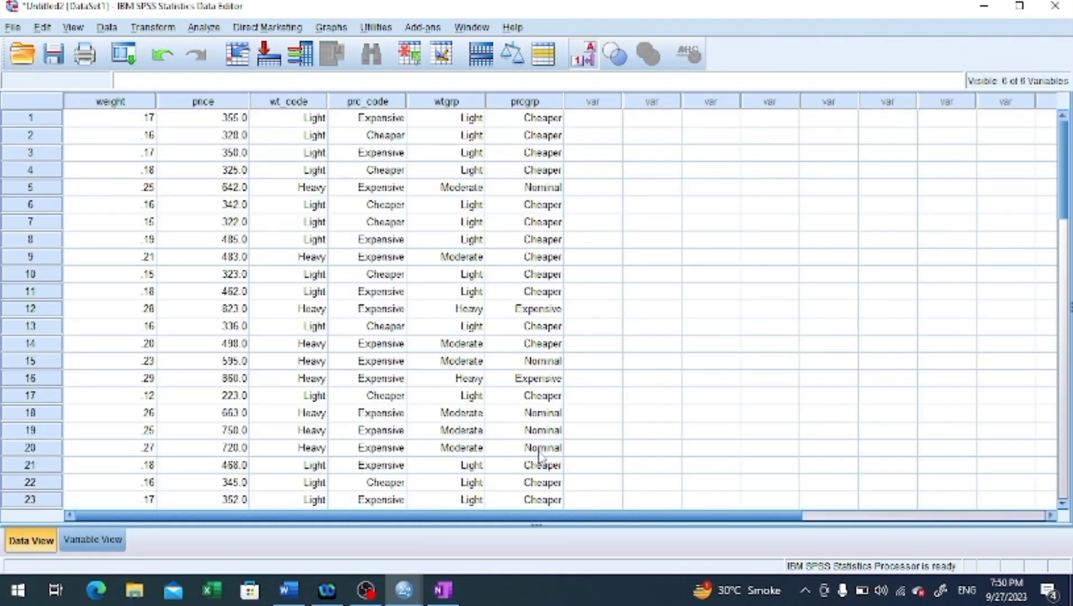
Step: Set up a reset Crosstabs with wtgrp in Rows and prcgrp in Columns
left_click(203, 27)
mouse_move(246, 69)
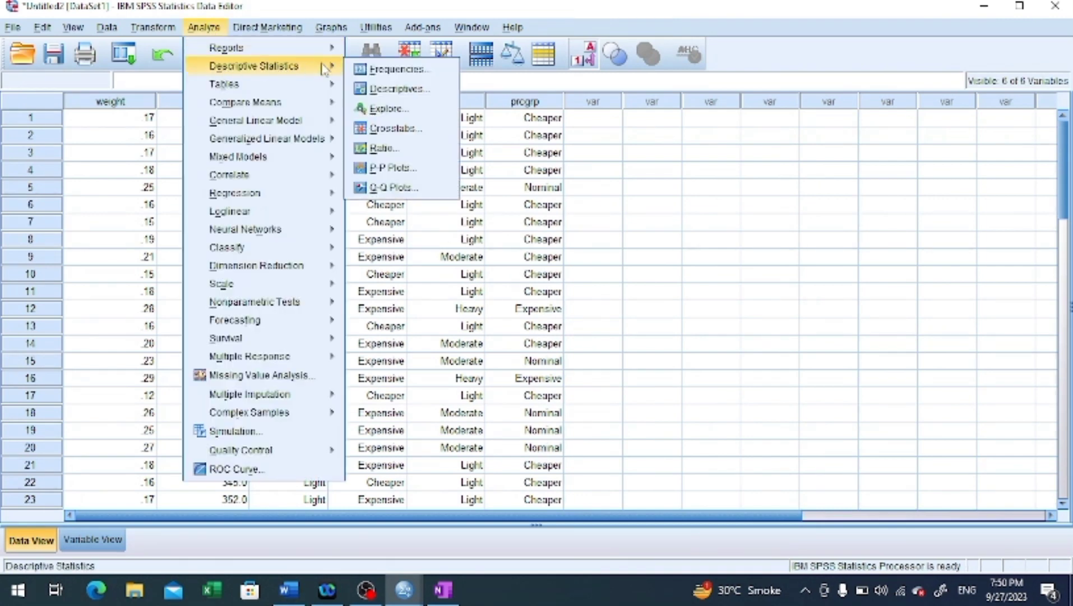
left_click(394, 129)
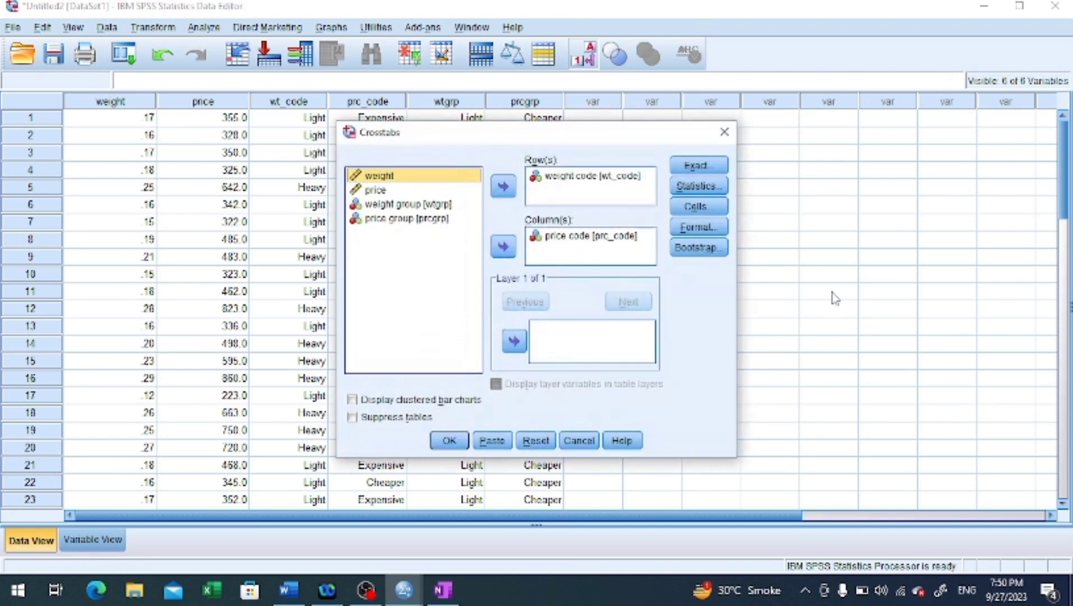
left_click(537, 440)
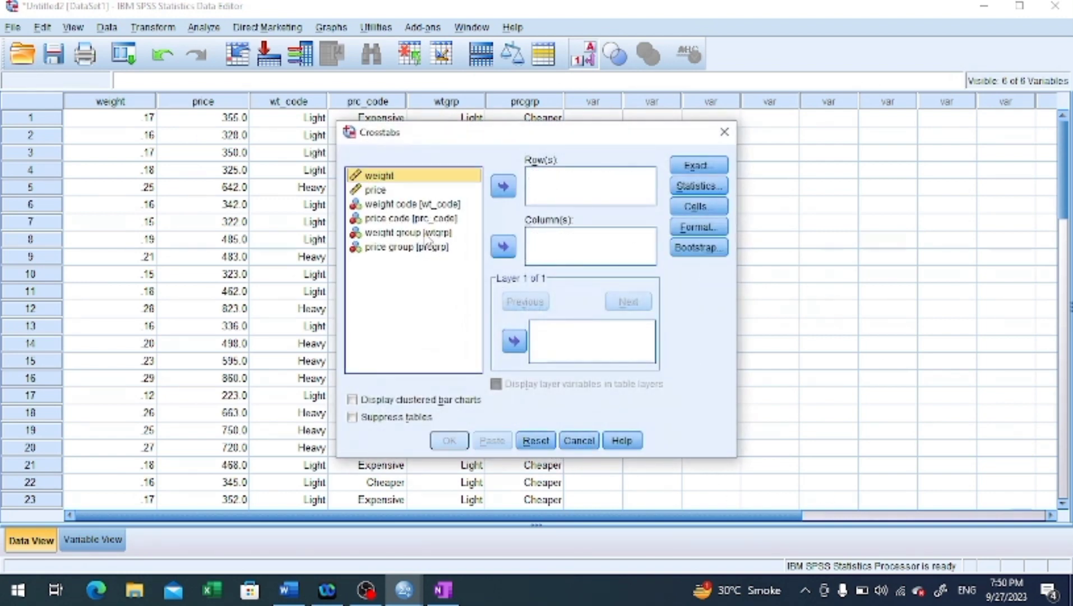
left_click(426, 233)
left_click(503, 187)
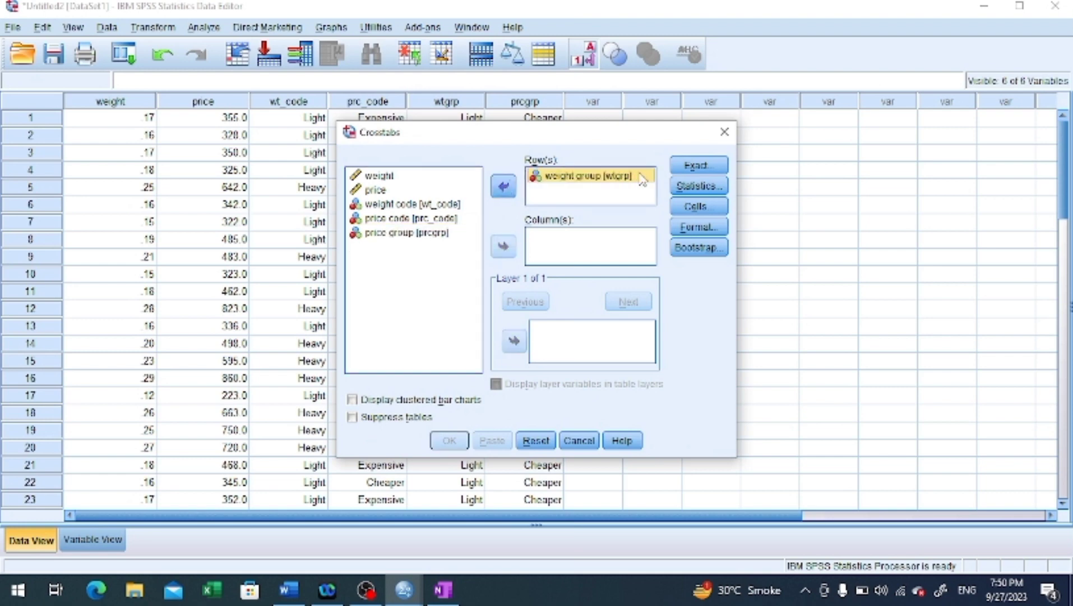
left_click(404, 232)
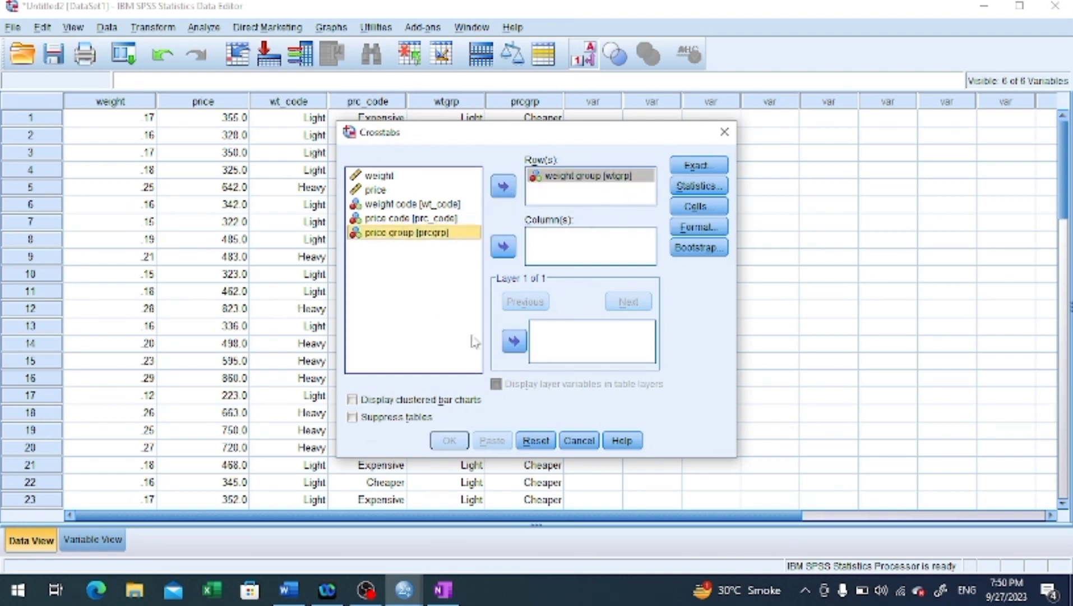
left_click(508, 248)
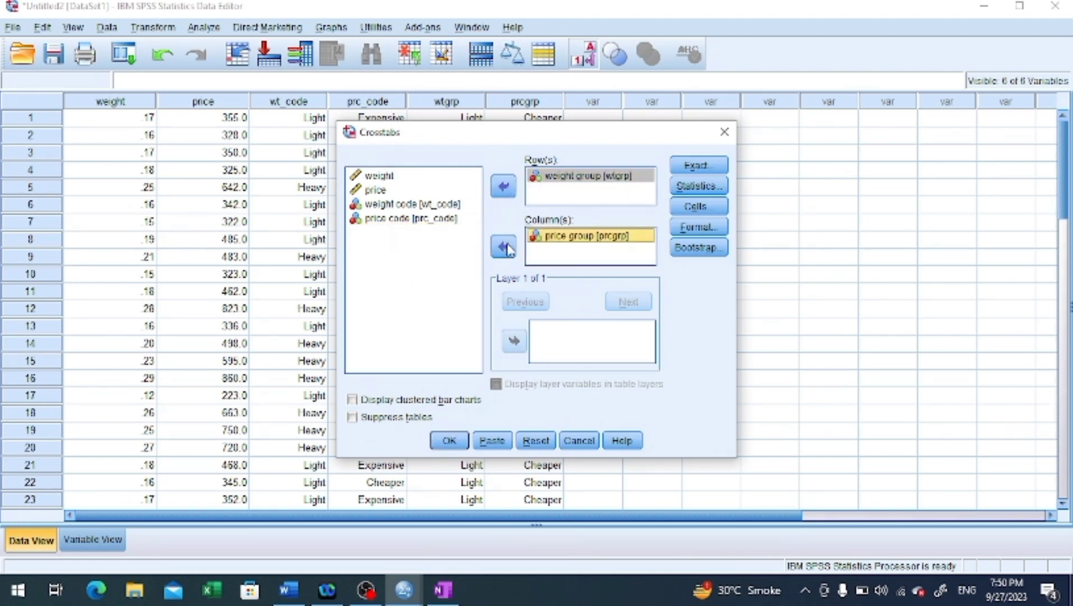
Step: Paste the CROSSTABS command into Syntax1 and select its new lines
left_click(491, 440)
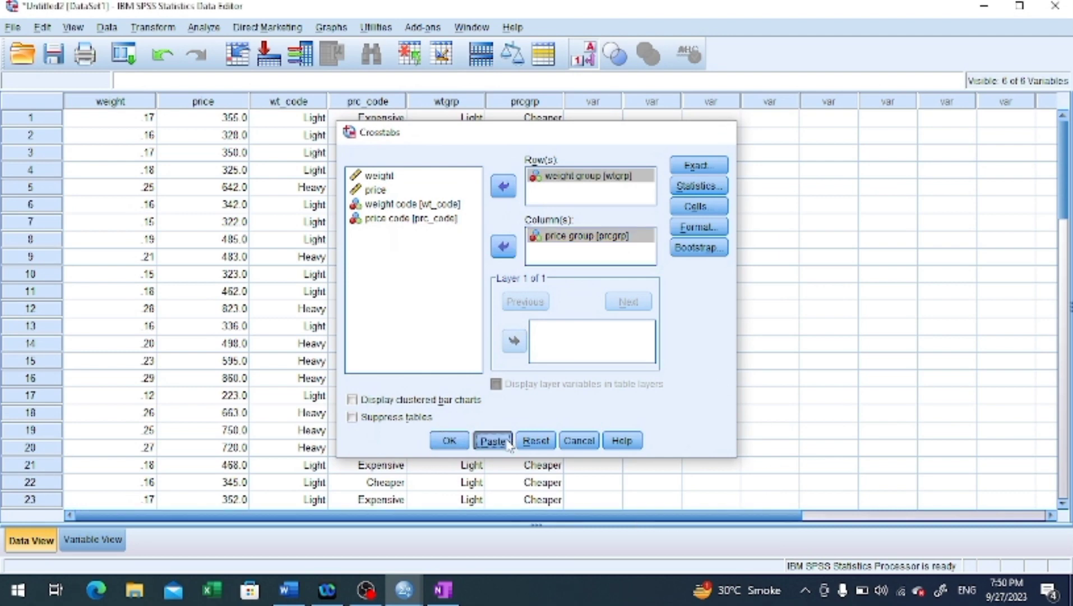
mouse_move(403, 589)
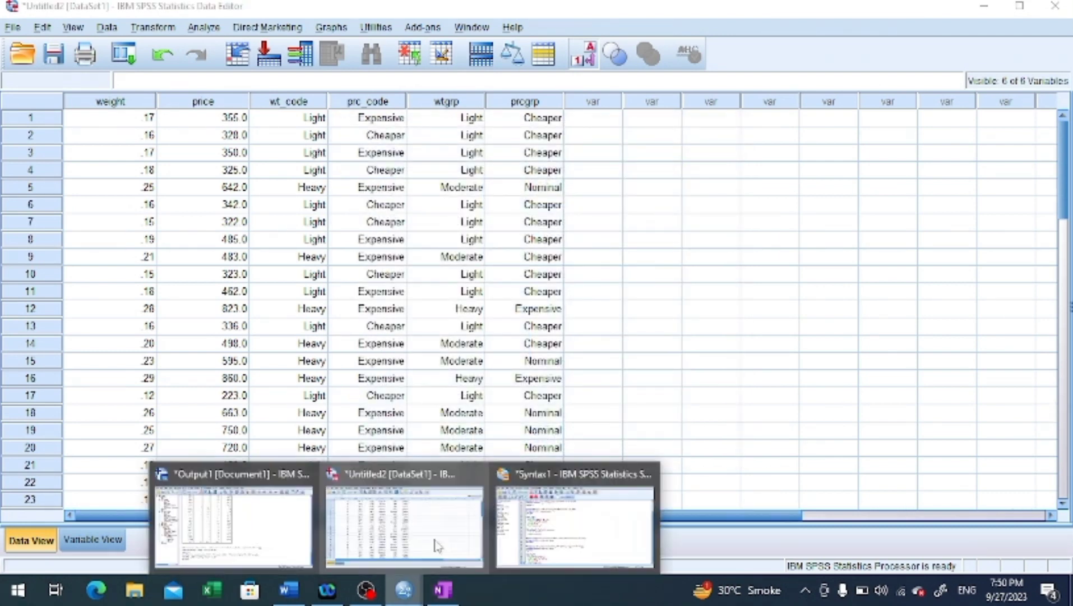
left_click(569, 519)
left_click_drag(337, 545, 202, 488)
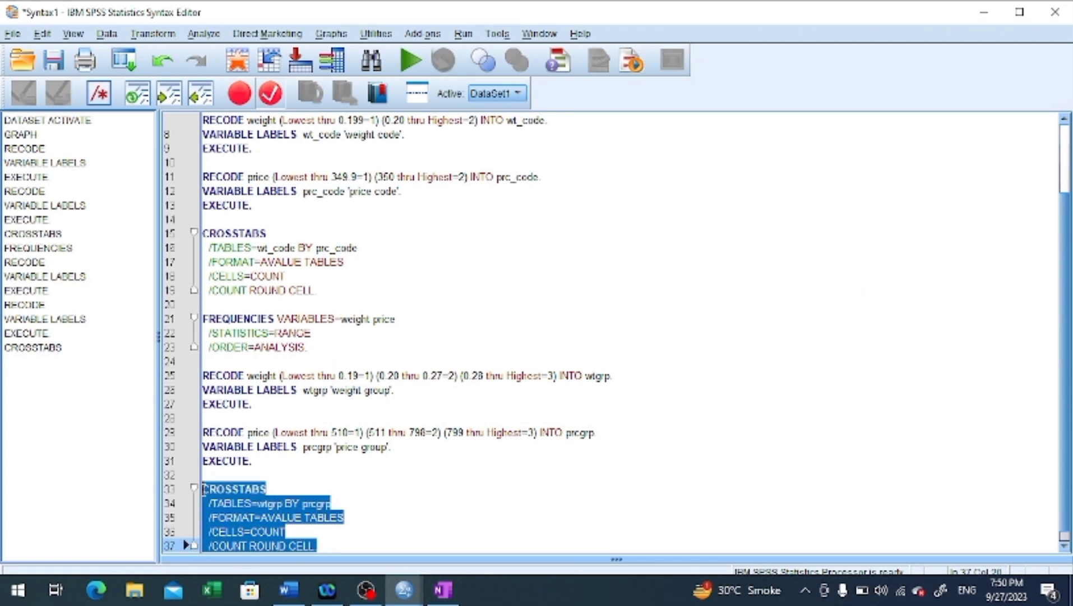
Step: Run the CROSSTABS command and review the wtgrp by prcgrp table in the output
left_click(410, 60)
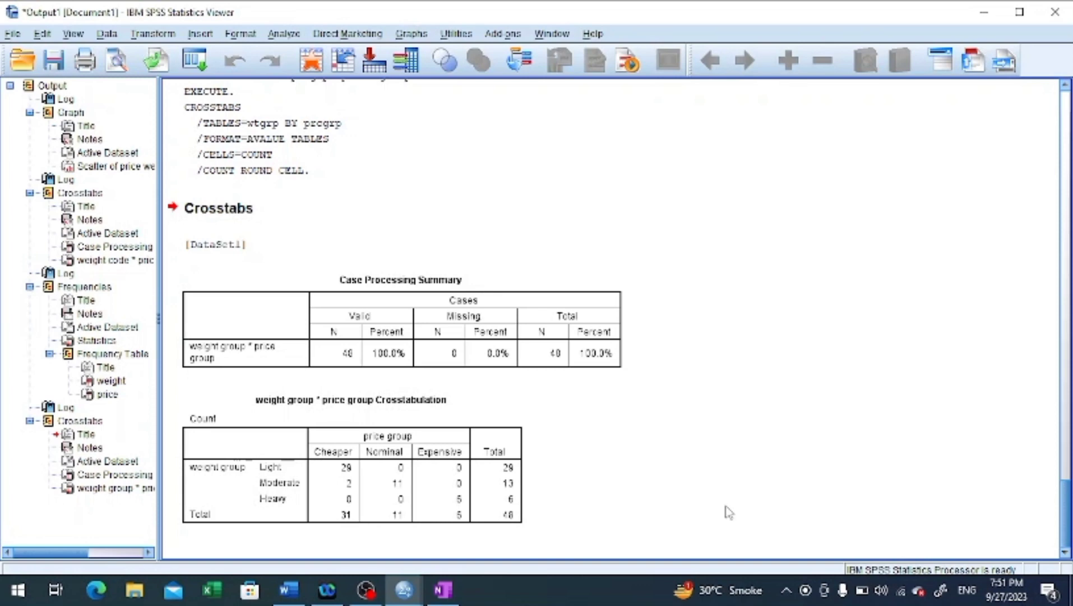
scroll(702, 470, "up", 15)
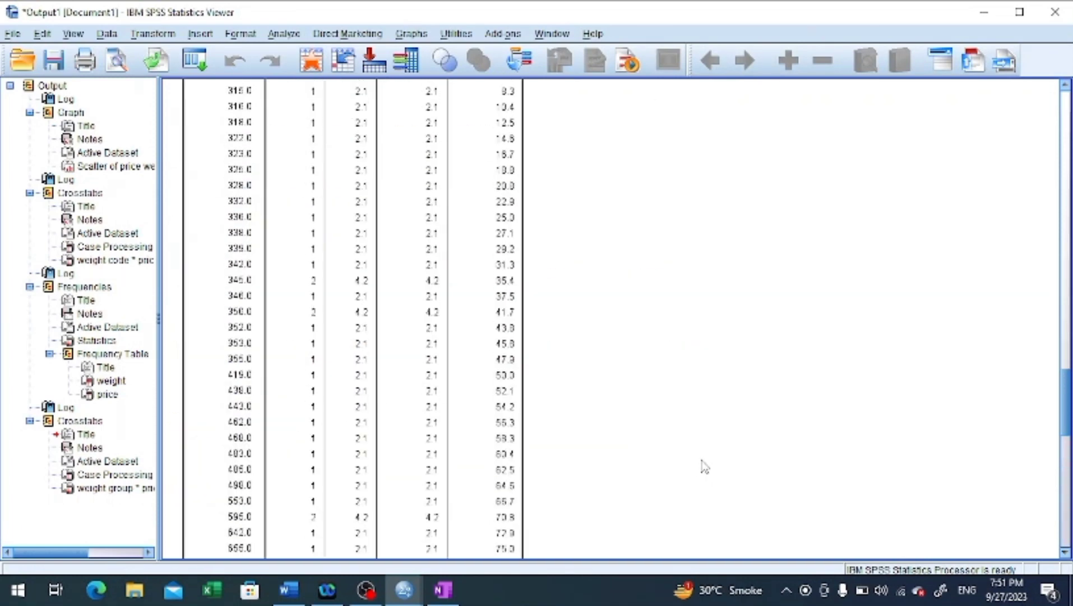
scroll(705, 460, "up", 5)
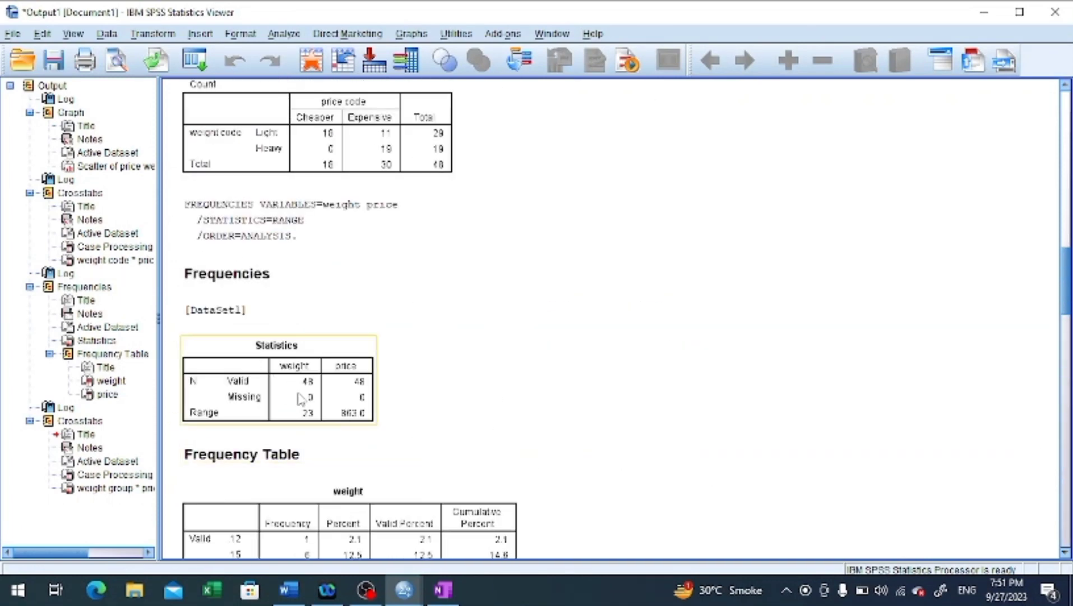
scroll(300, 398, "up", 3)
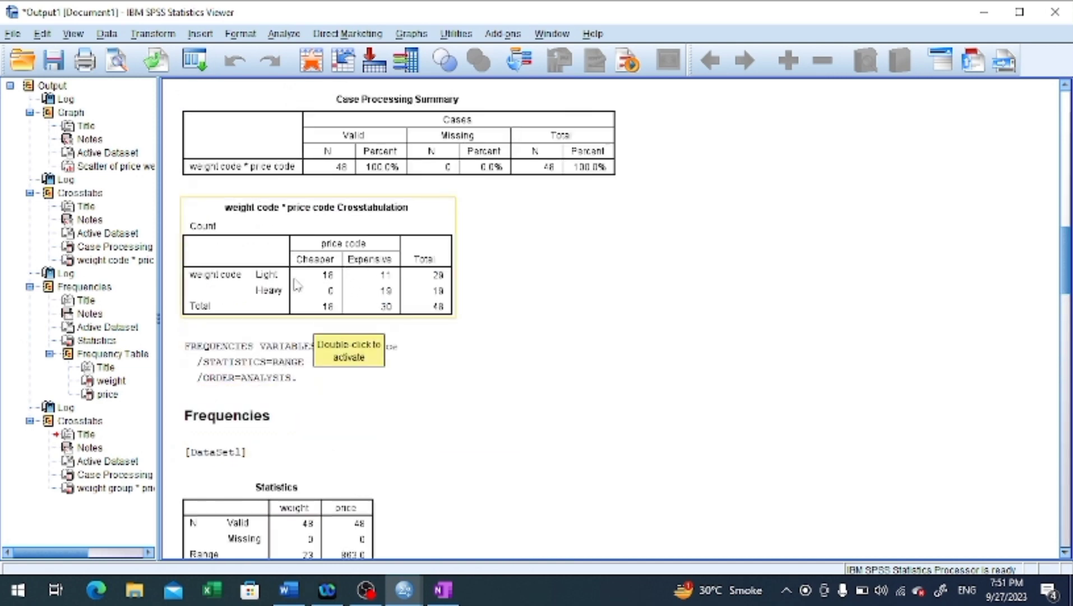